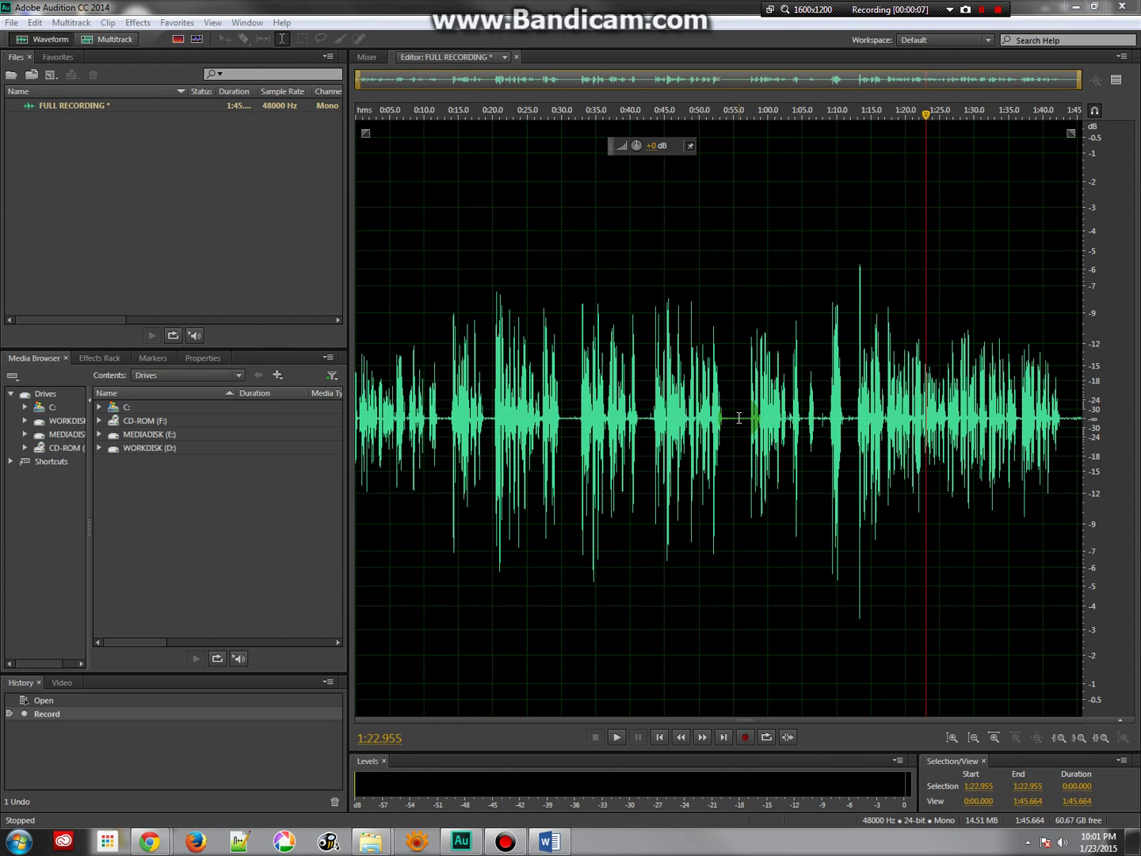
Save the recording as FULL RECORDING.wav in Wave PCM format in the audio_assets folder
left_click(12, 23)
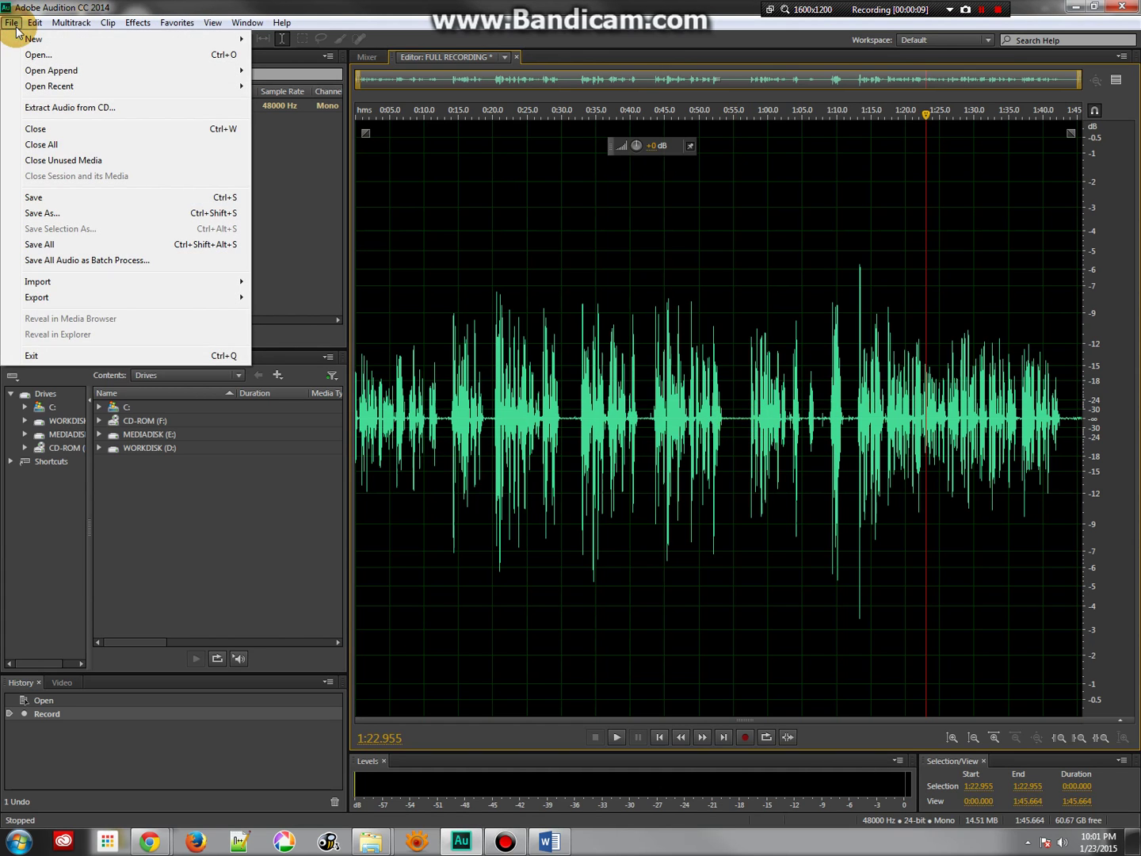
left_click(43, 197)
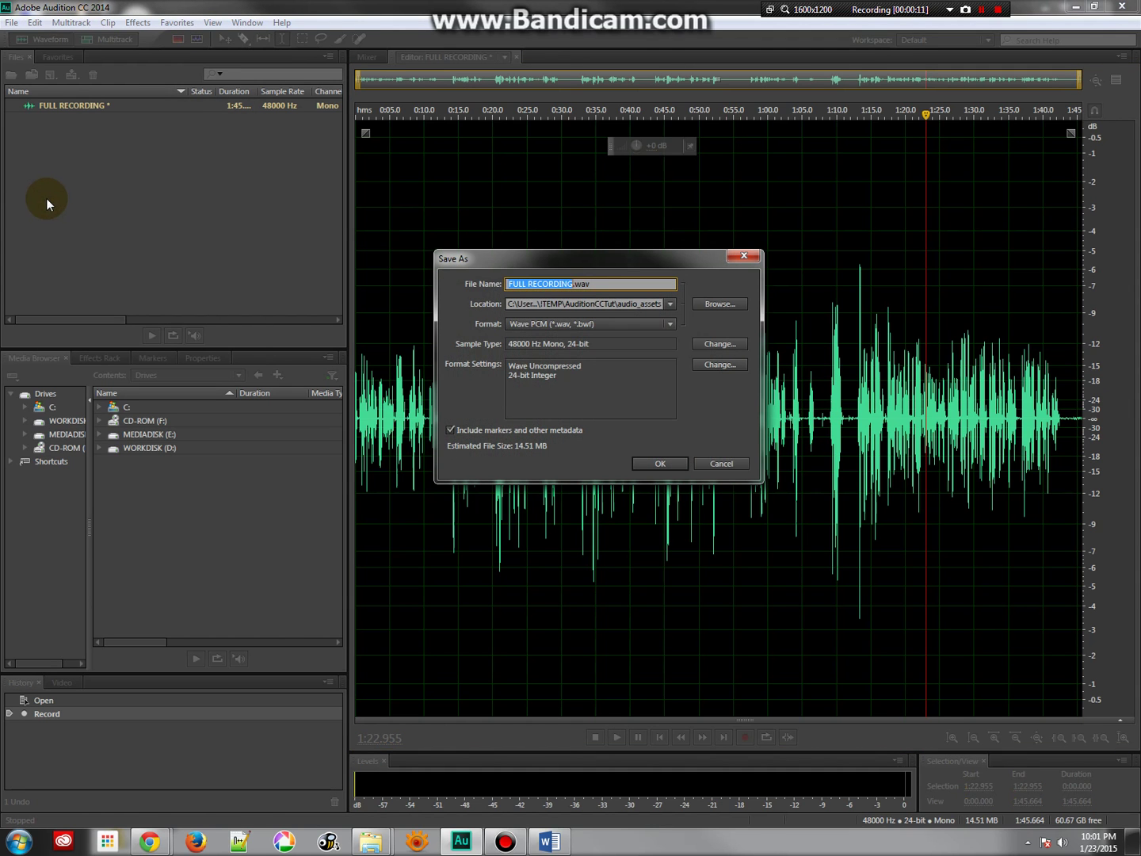
left_click(736, 306)
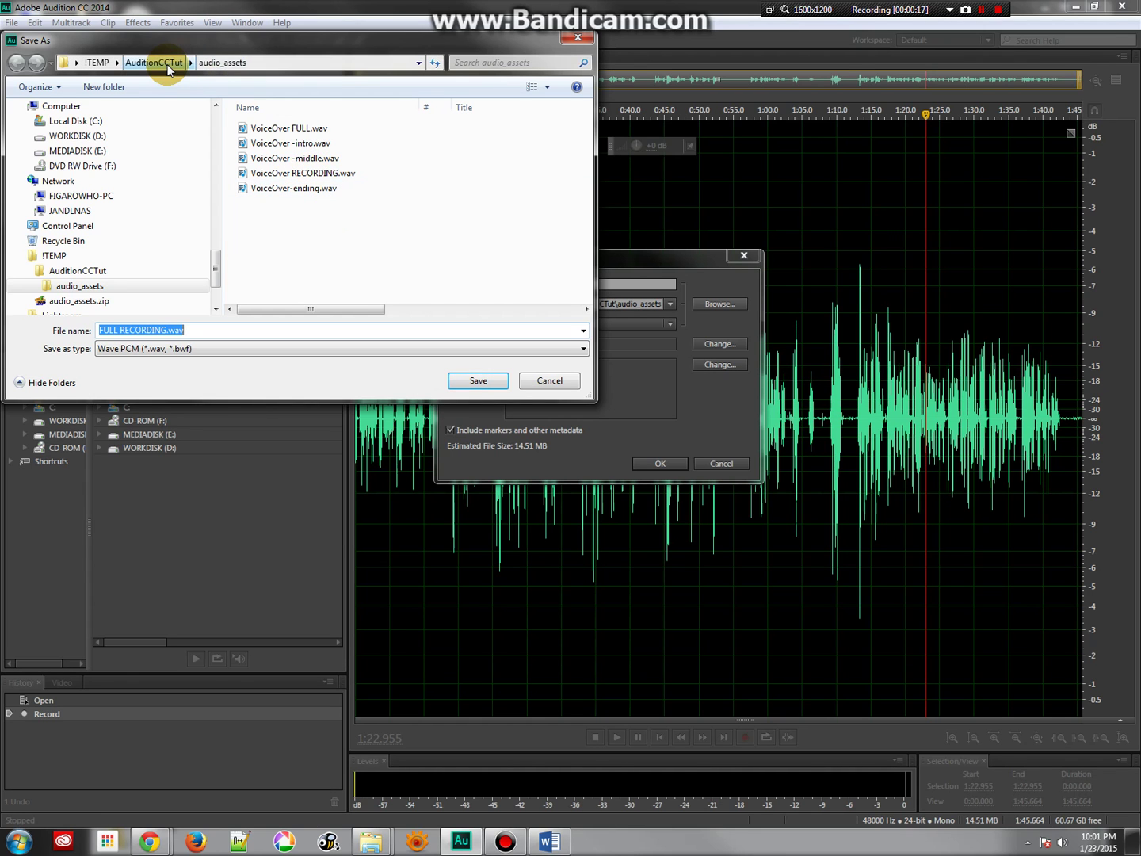
left_click(244, 200)
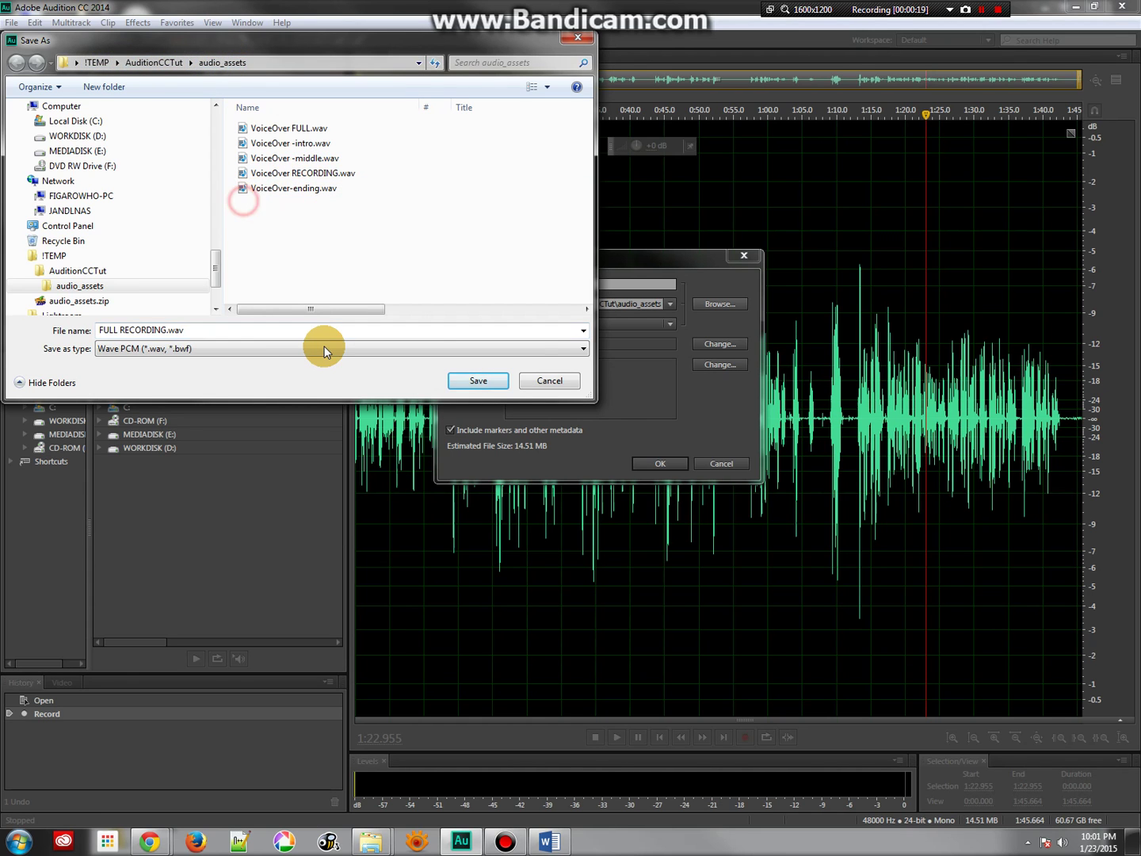
left_click(494, 381)
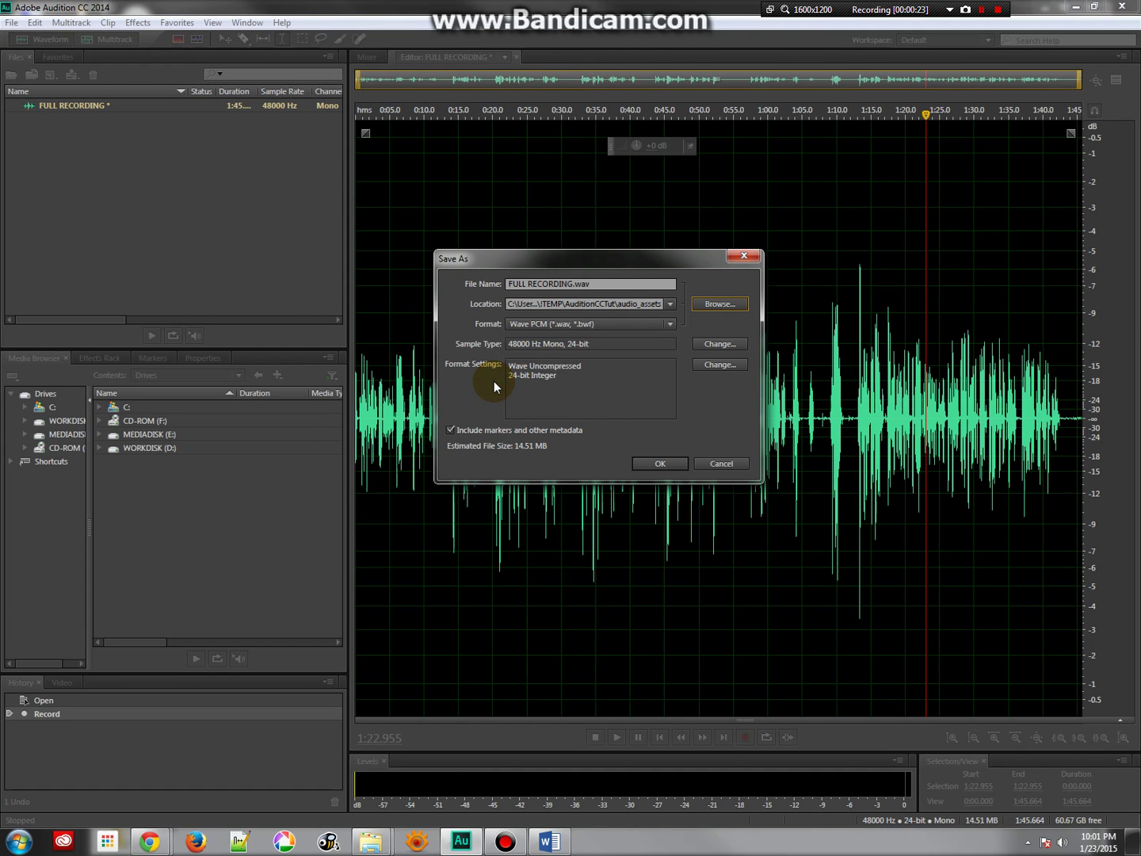
left_click(558, 324)
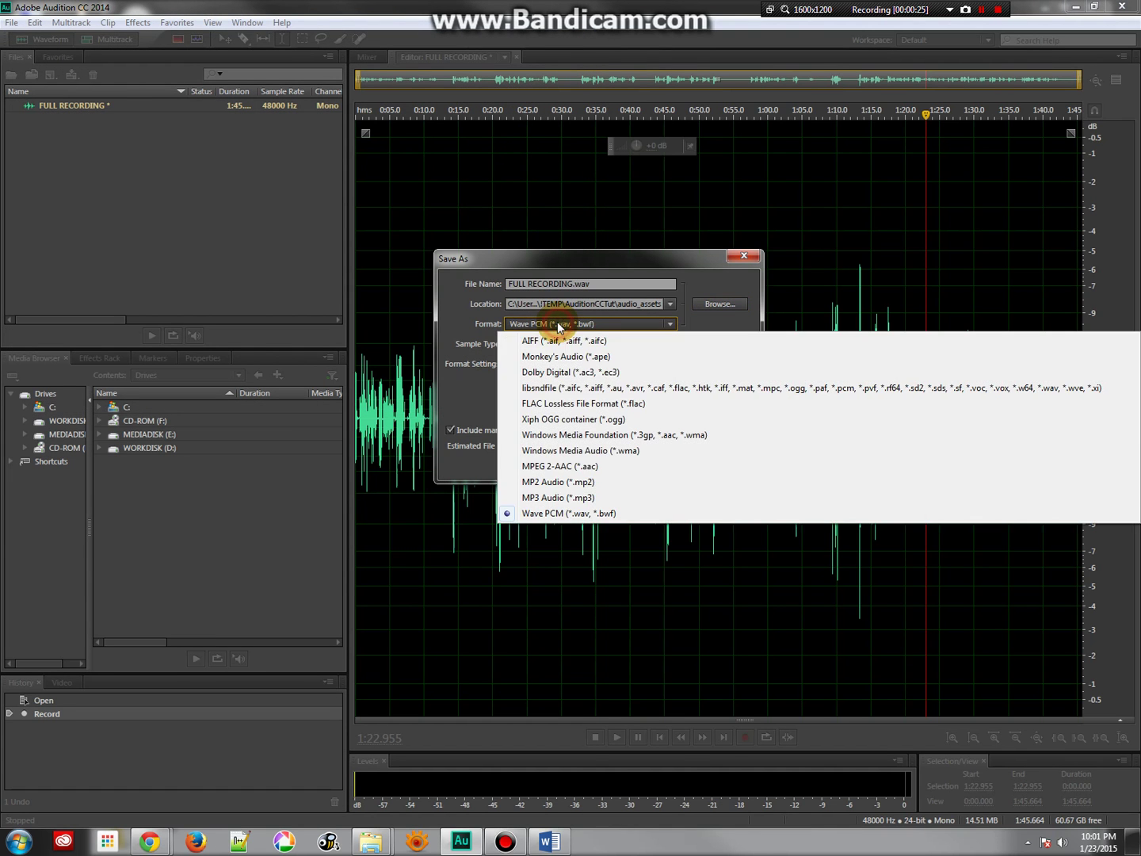
left_click(558, 513)
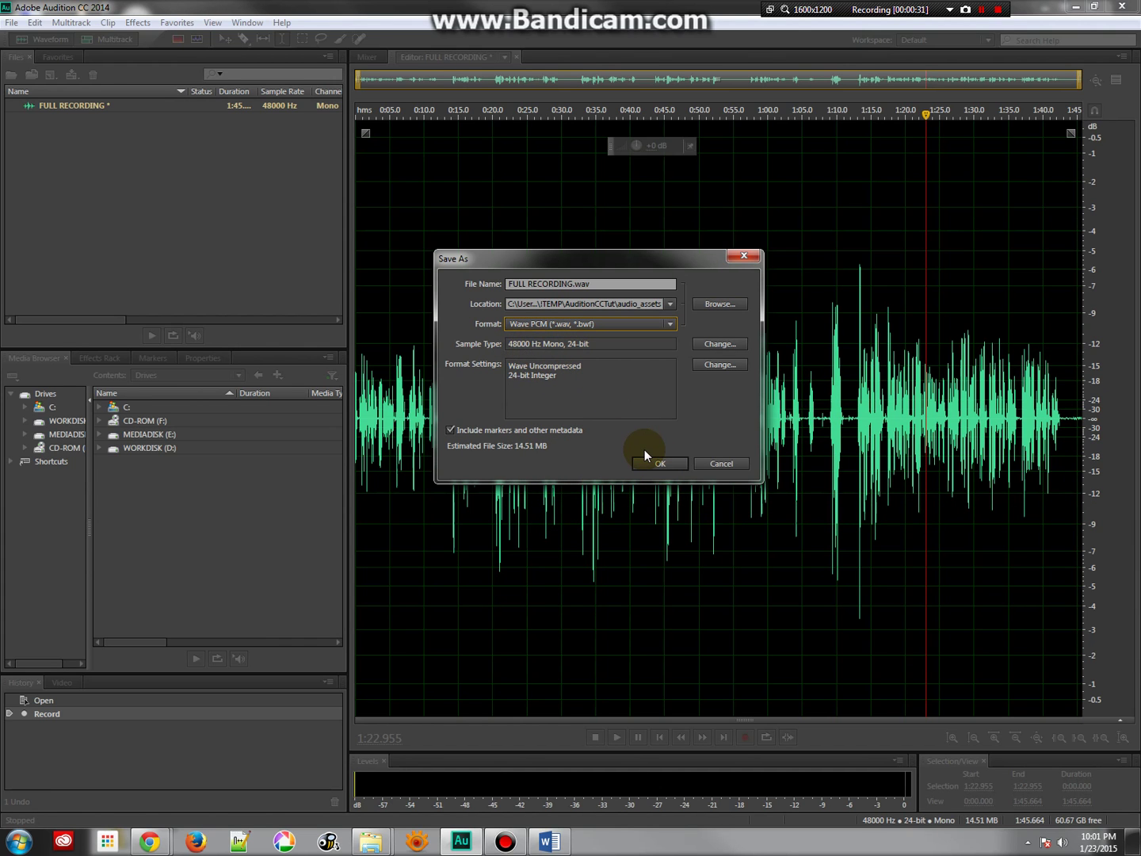
left_click(660, 463)
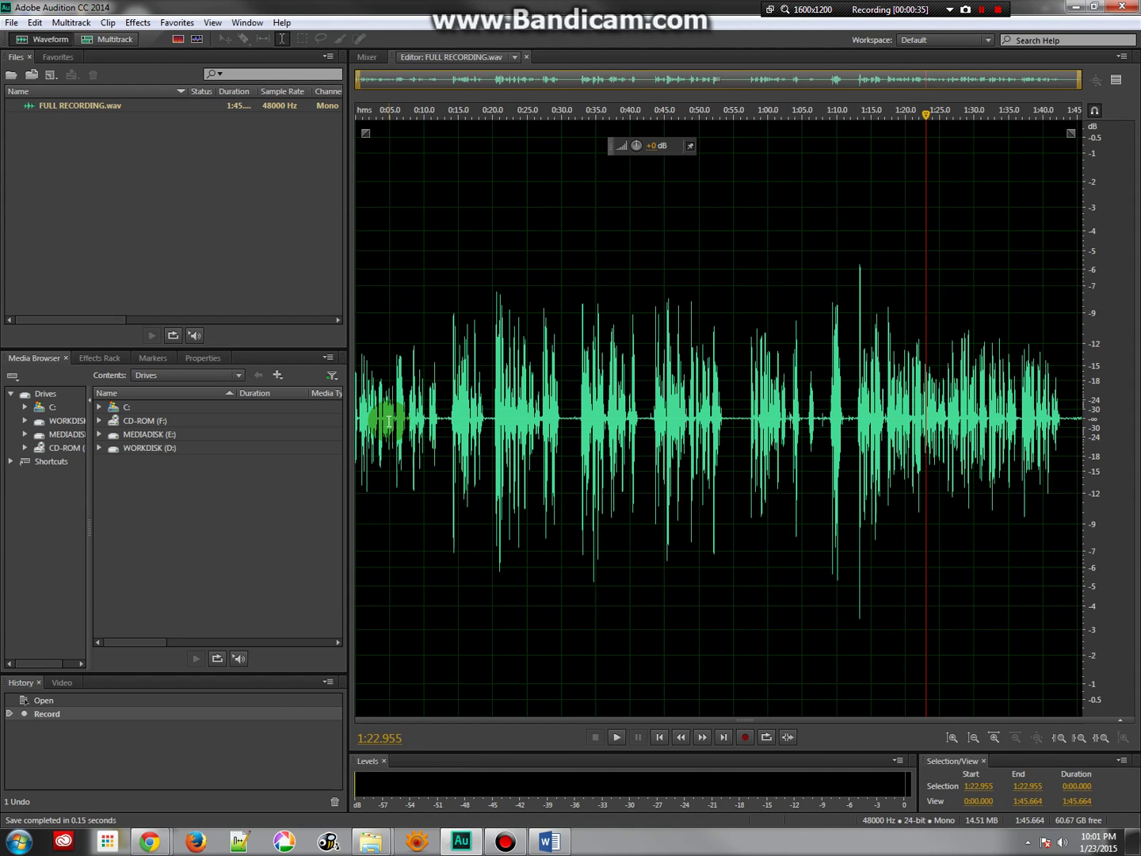
left_click(366, 418)
key("space")
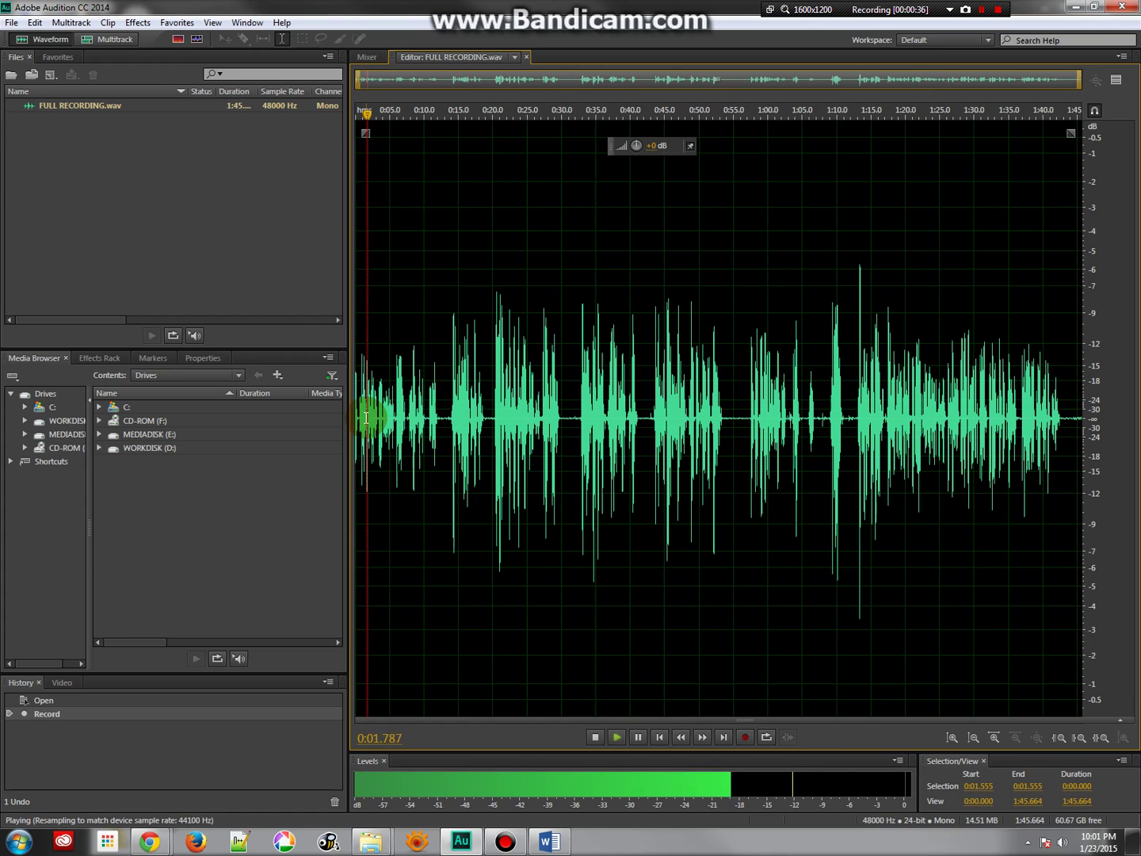
key("space")
left_click(446, 418)
key("space")
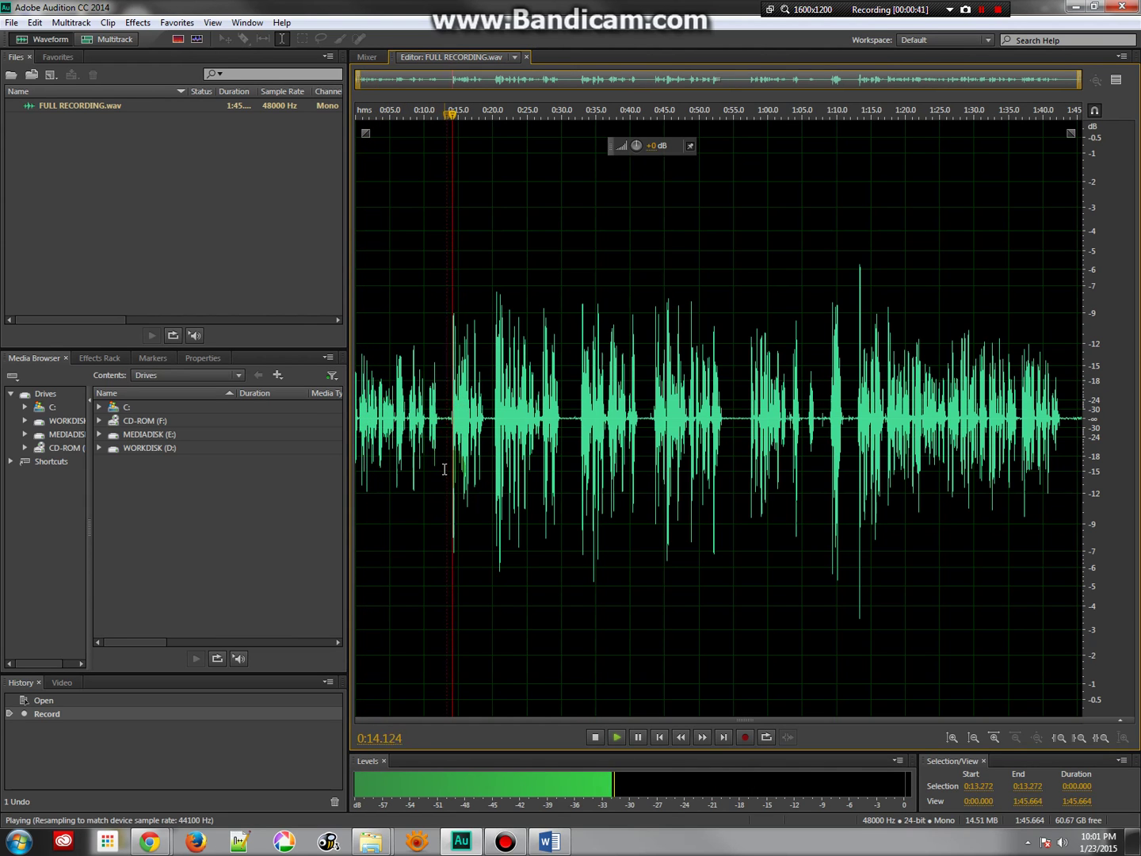
key("space")
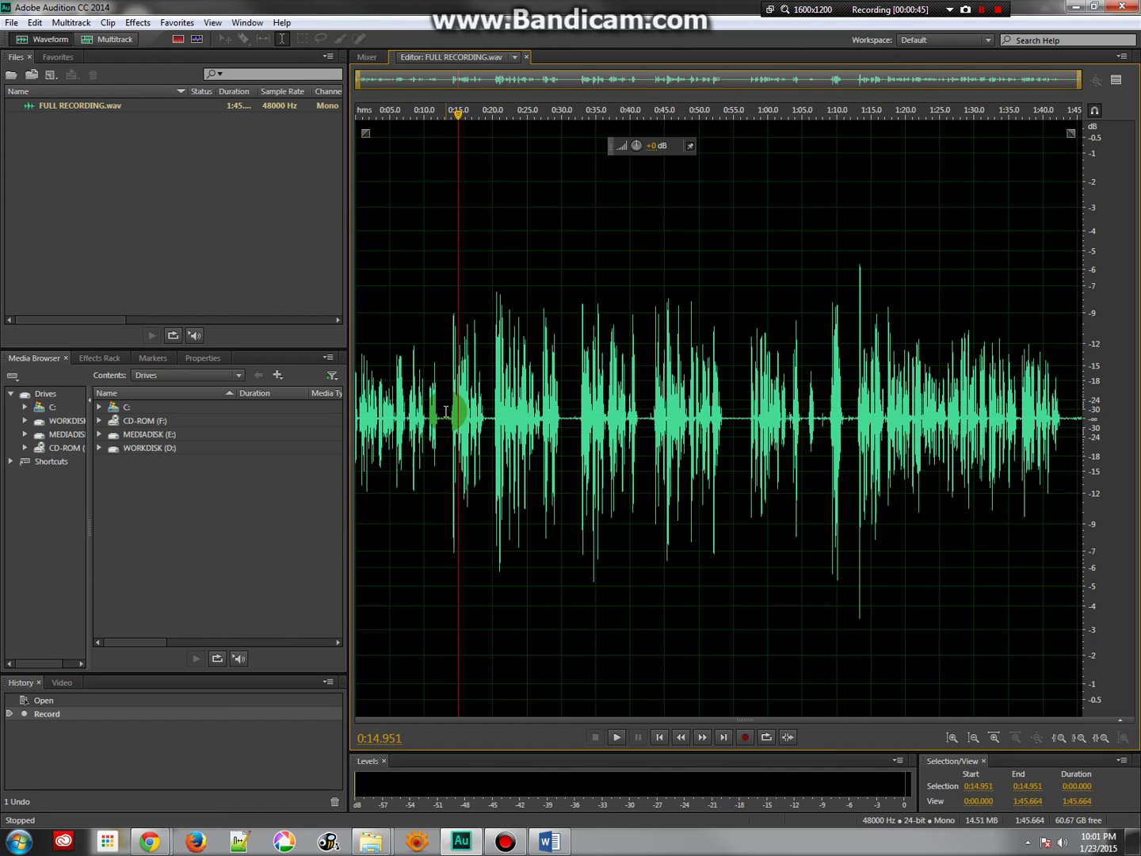
left_click(449, 418)
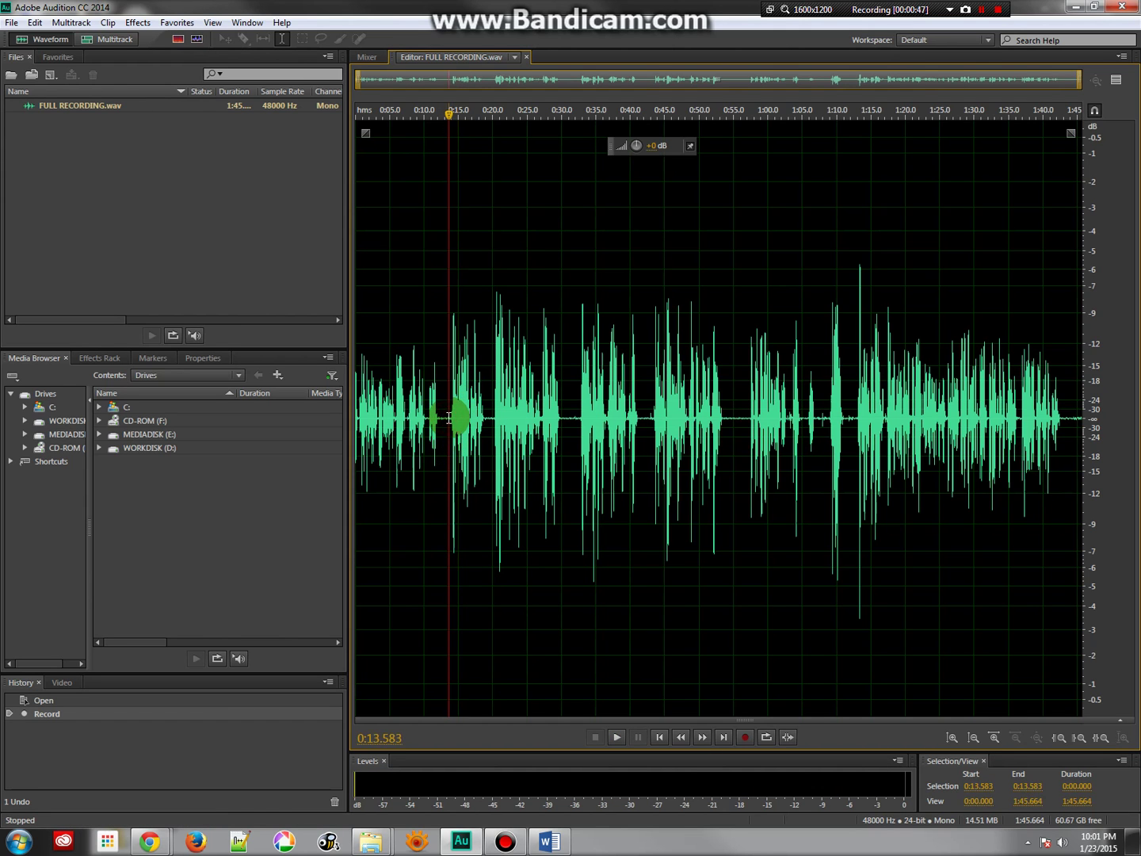
key("space")
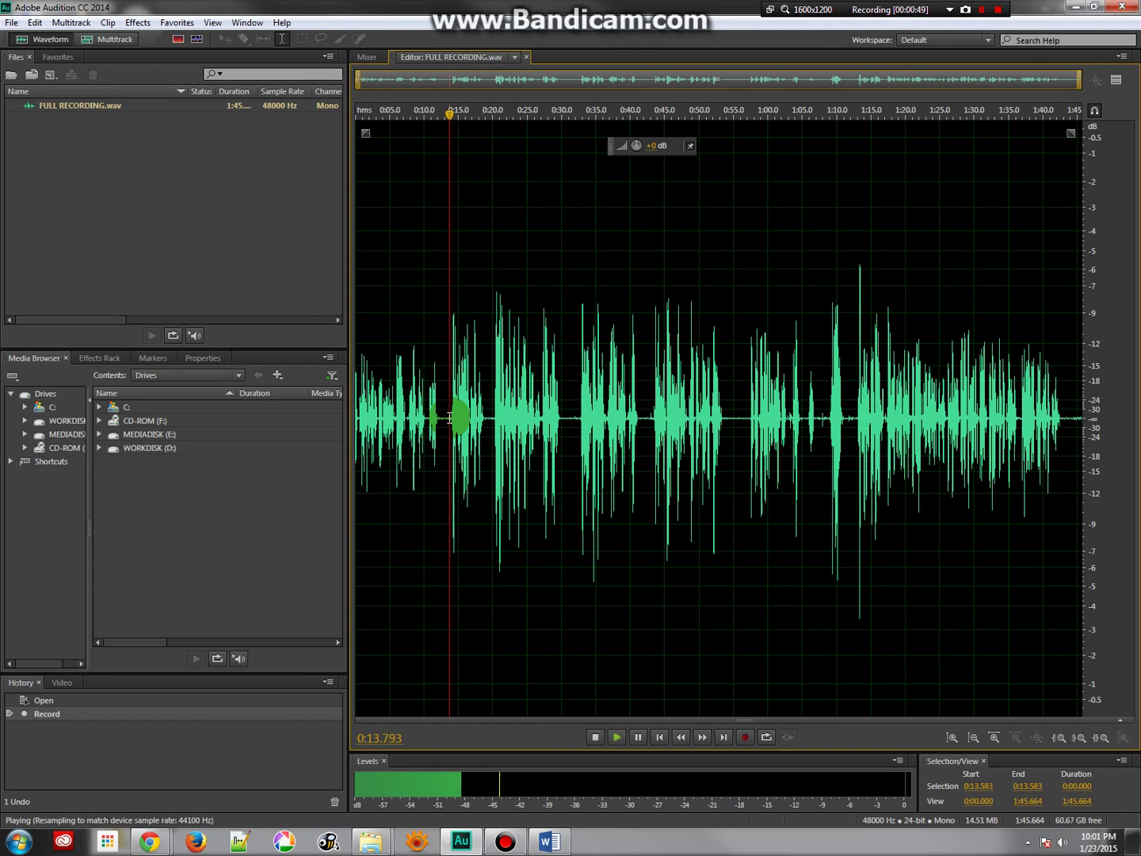
key("space")
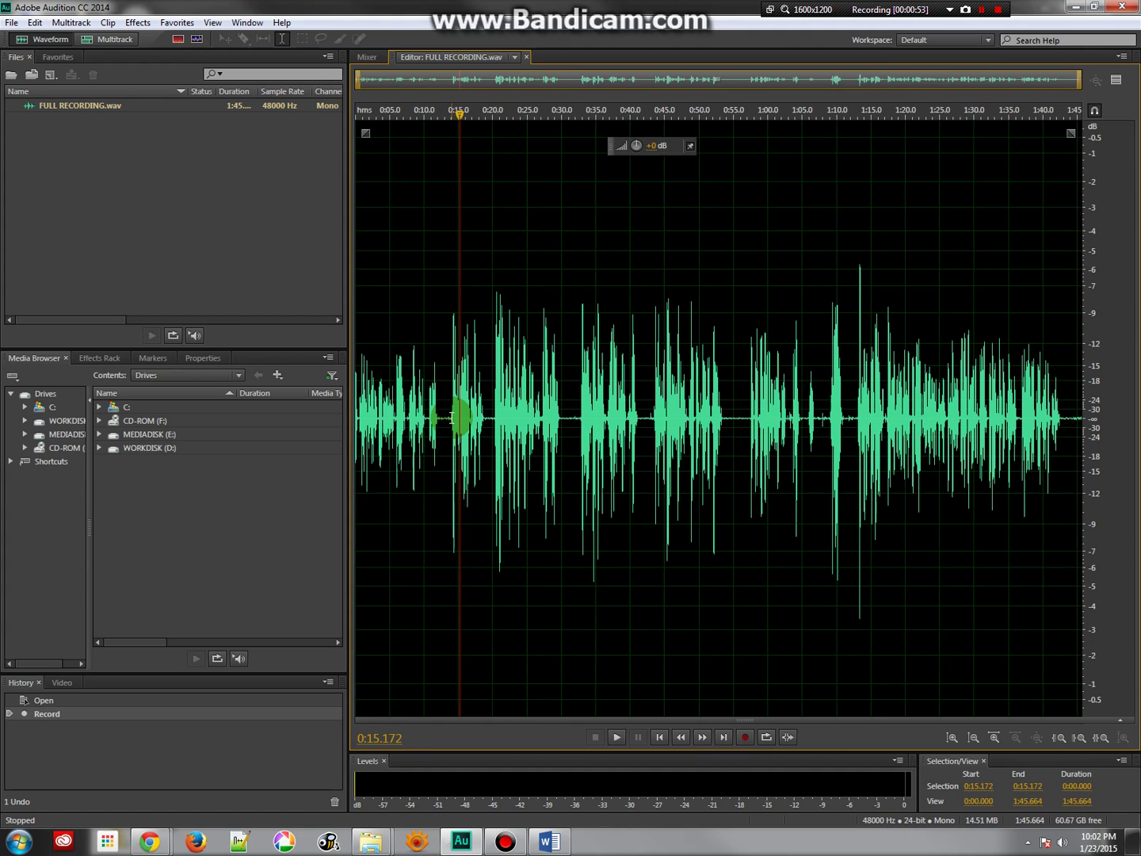
scroll(451, 418, "up", 3)
scroll(452, 418, "down", 3)
left_click(447, 417)
scroll(447, 416, "up", 3)
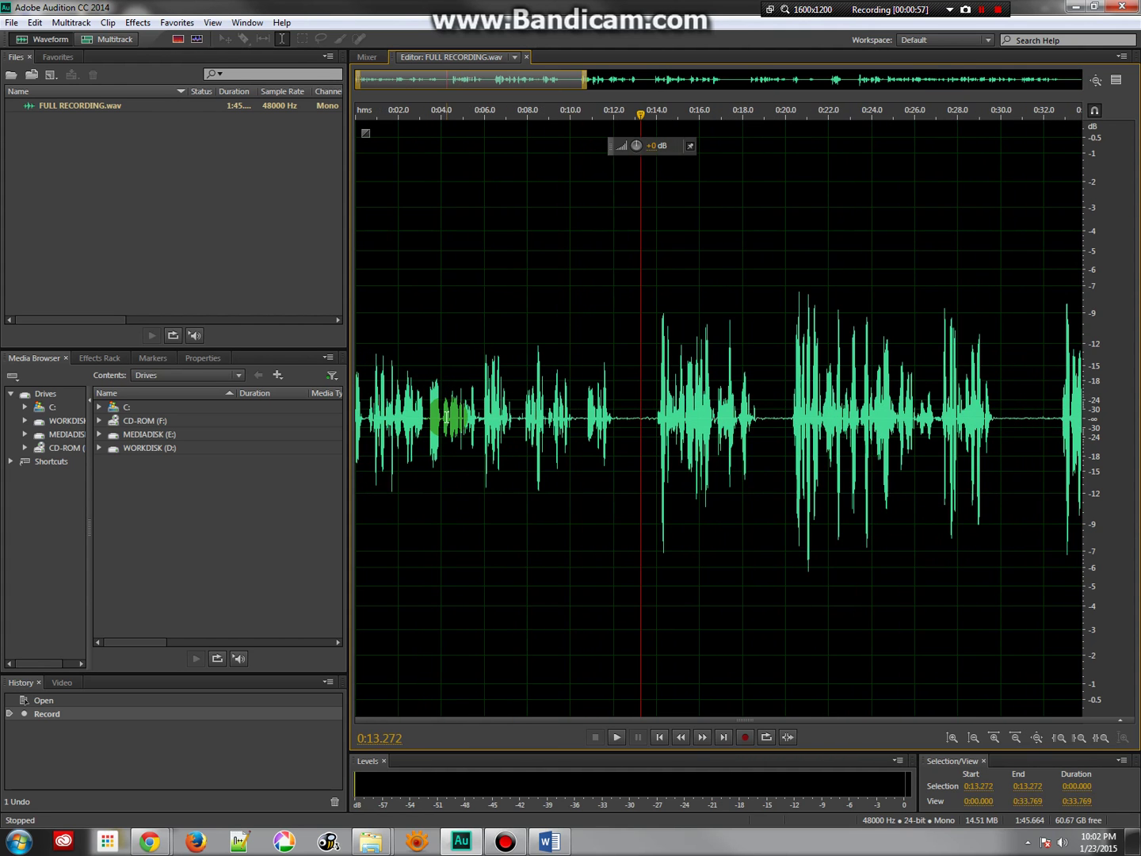
scroll(447, 417, "down", 2)
scroll(447, 417, "down", 1)
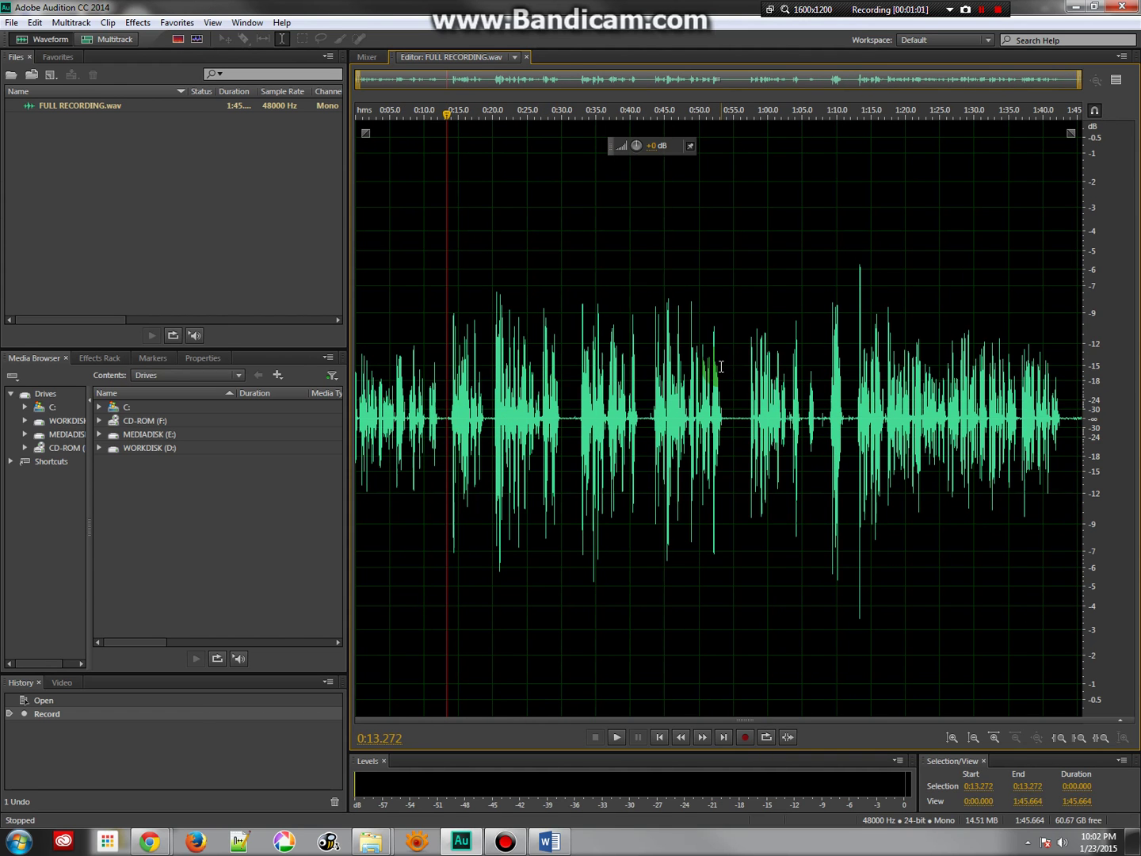
scroll(721, 366, "up", 3)
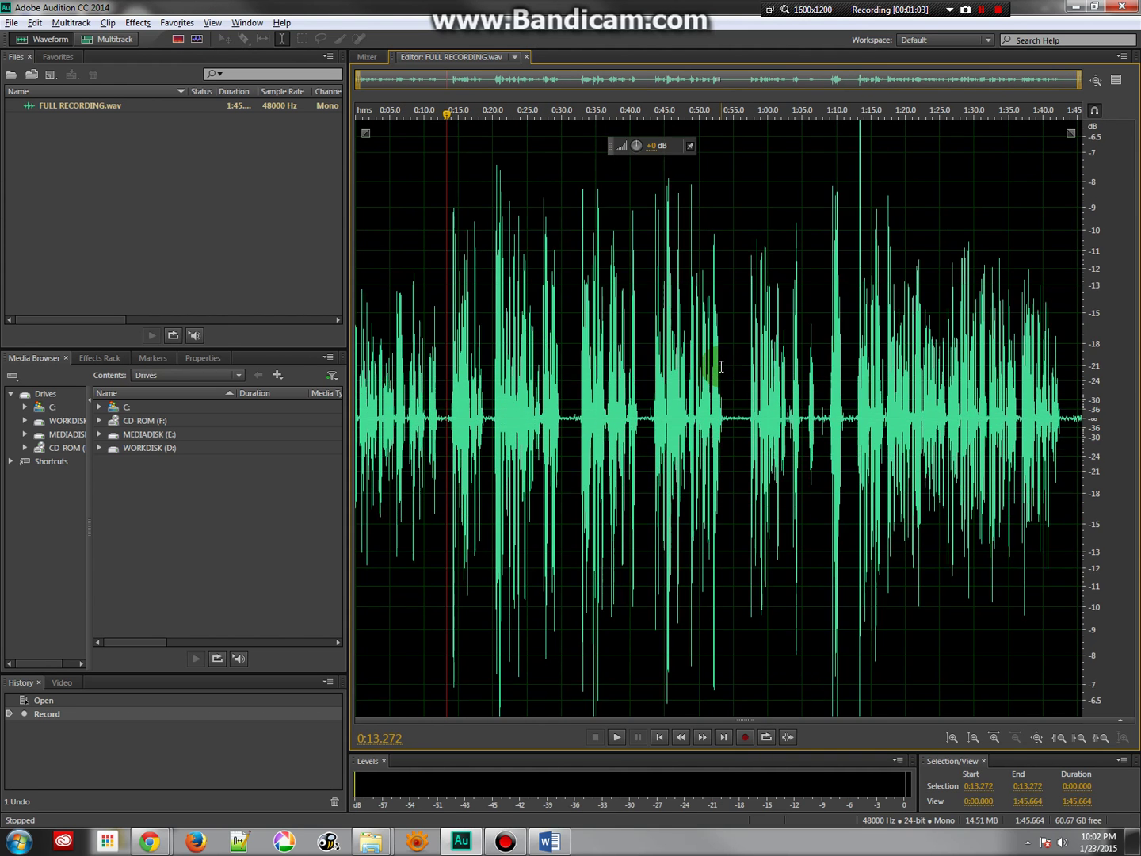
scroll(721, 366, "down", 1)
scroll(722, 366, "down", 2)
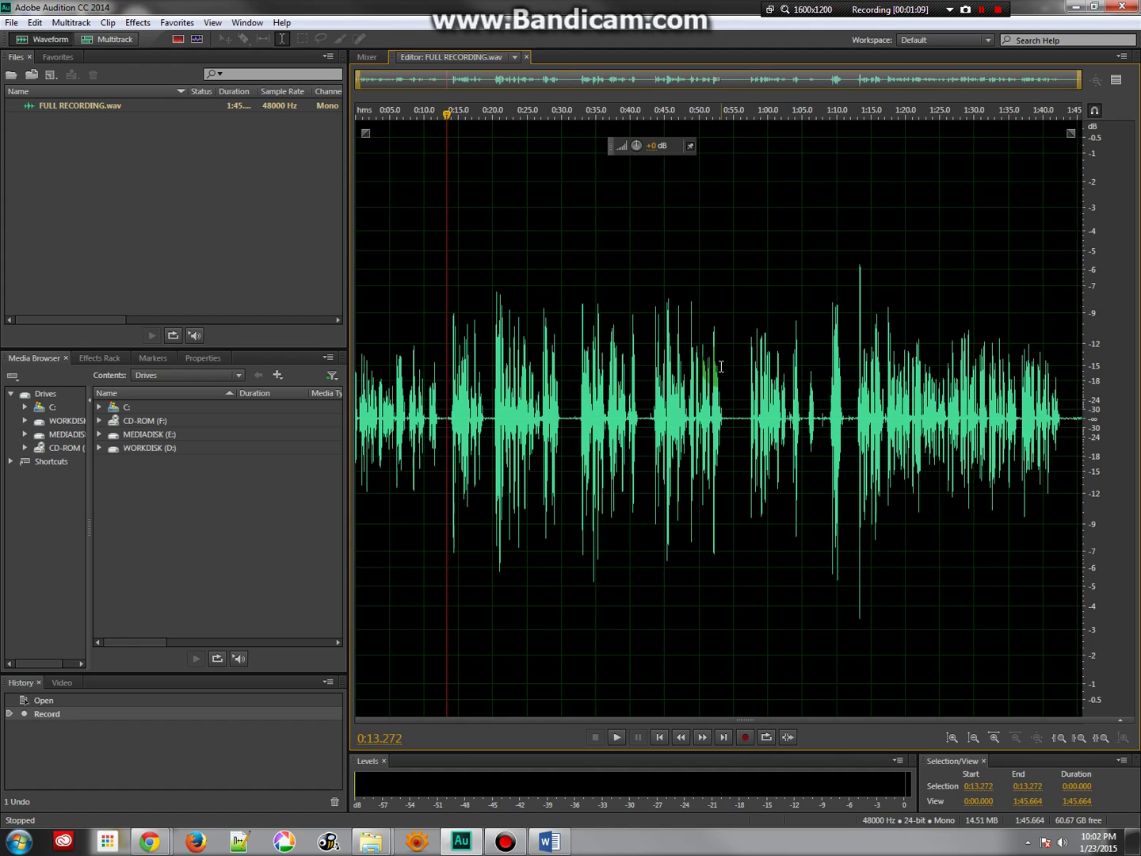
scroll(484, 412, "up", 2)
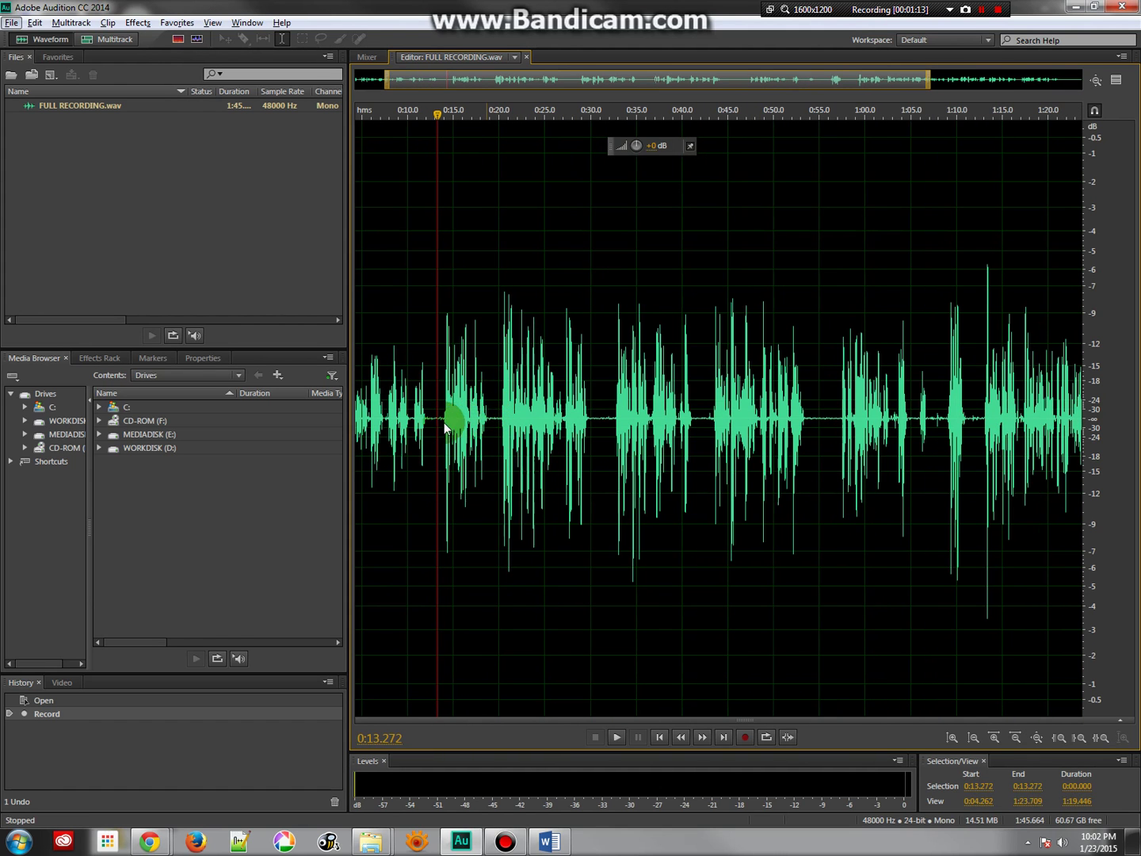
scroll(436, 420, "up", 1)
scroll(436, 423, "up", 1)
scroll(437, 424, "left", 3)
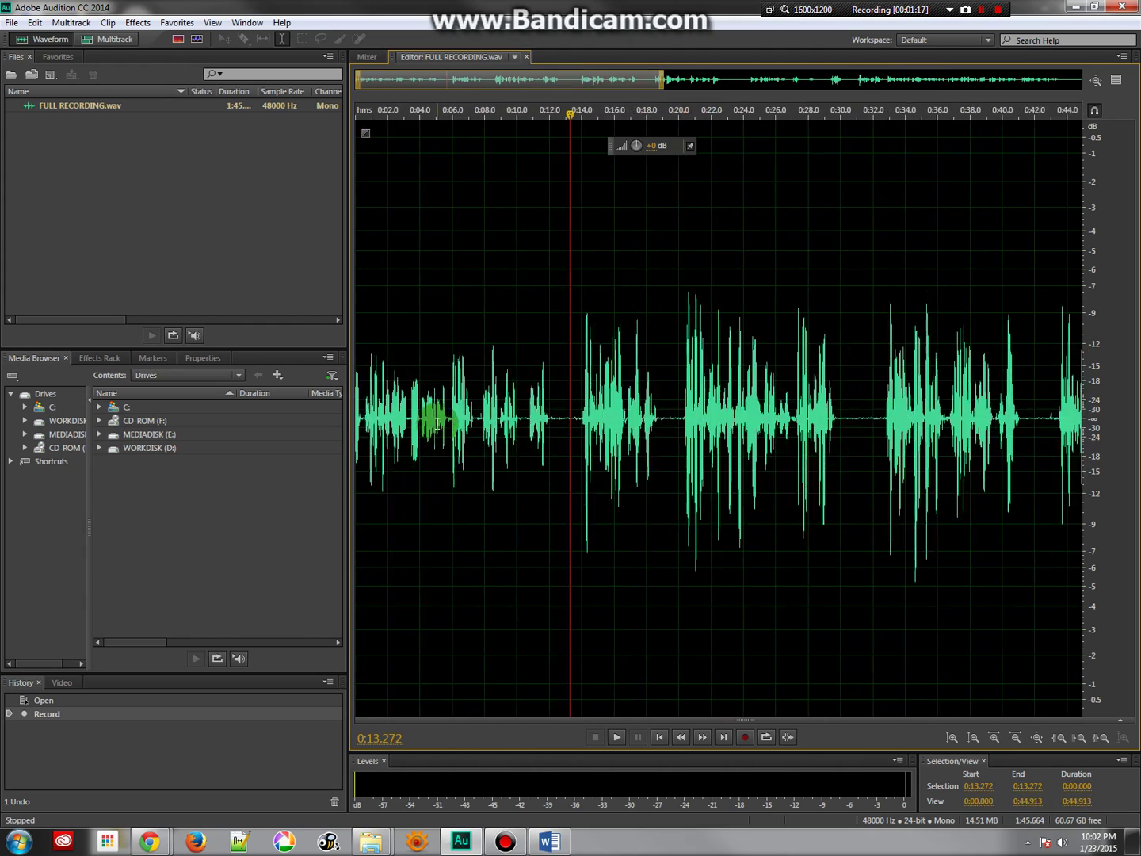
scroll(436, 424, "up", 1)
scroll(440, 424, "up", 1)
left_click(722, 420)
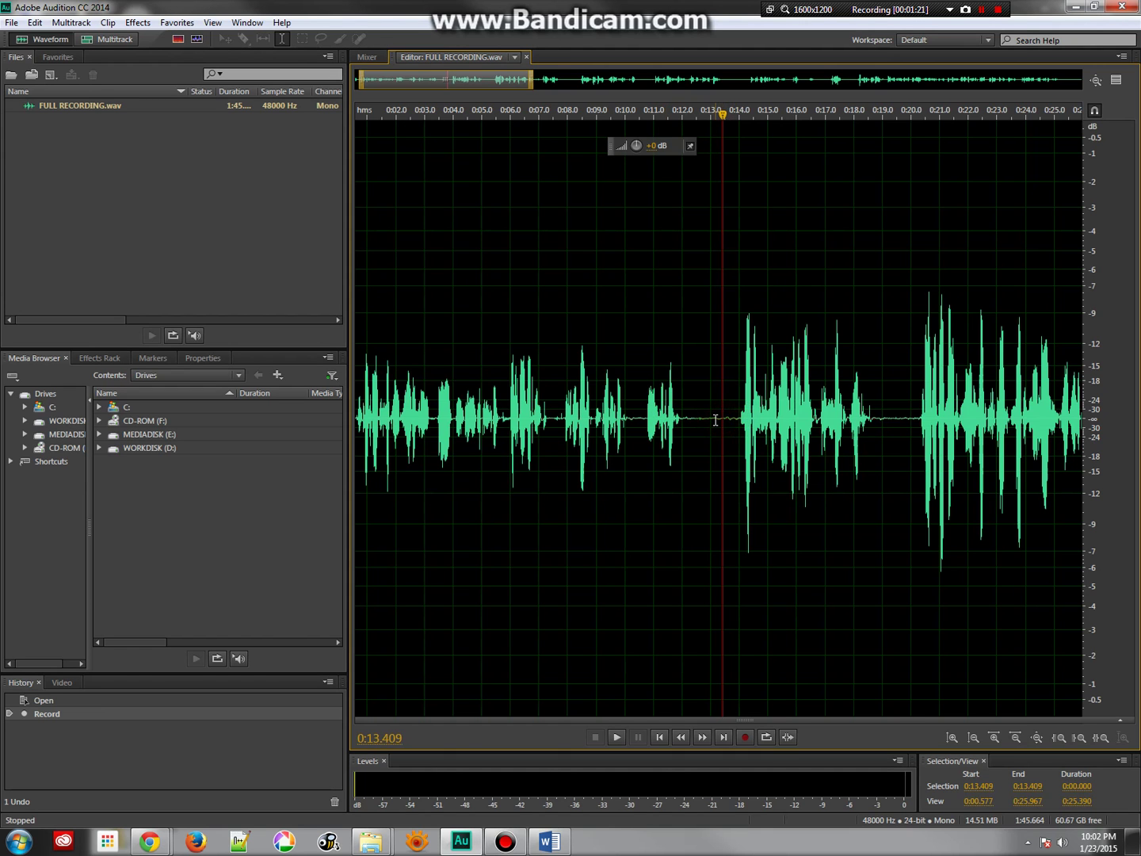
key("space")
key("space")
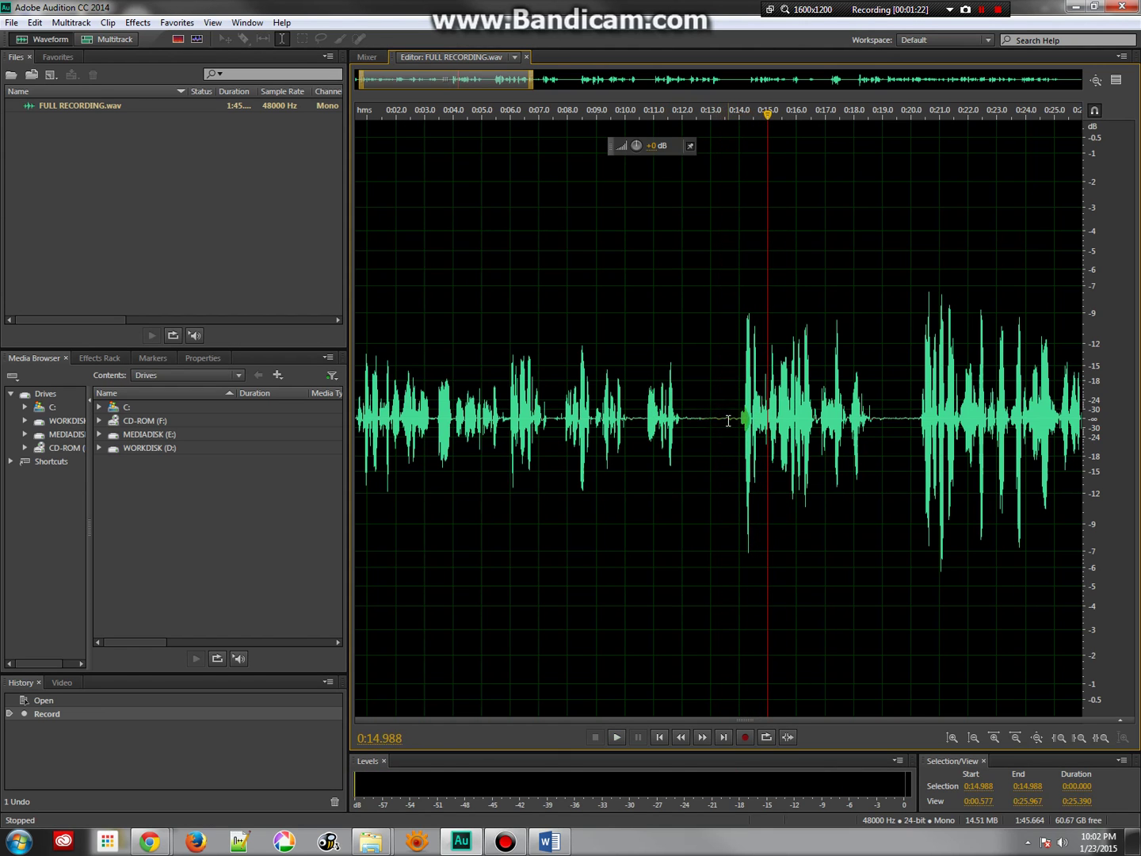
Delete the opening 0:00.000–0:13.185 and play back the trimmed recording
left_click_drag(717, 419, 141, 415)
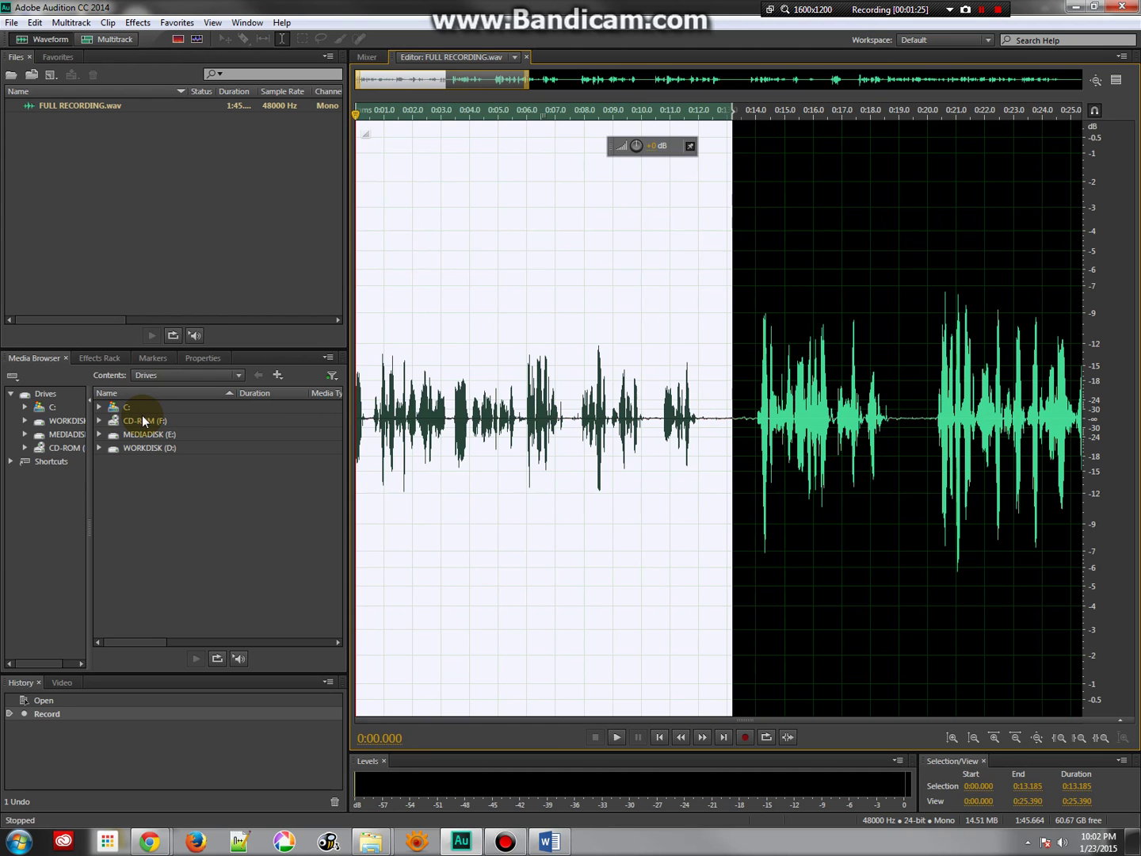
key("Delete")
key("space")
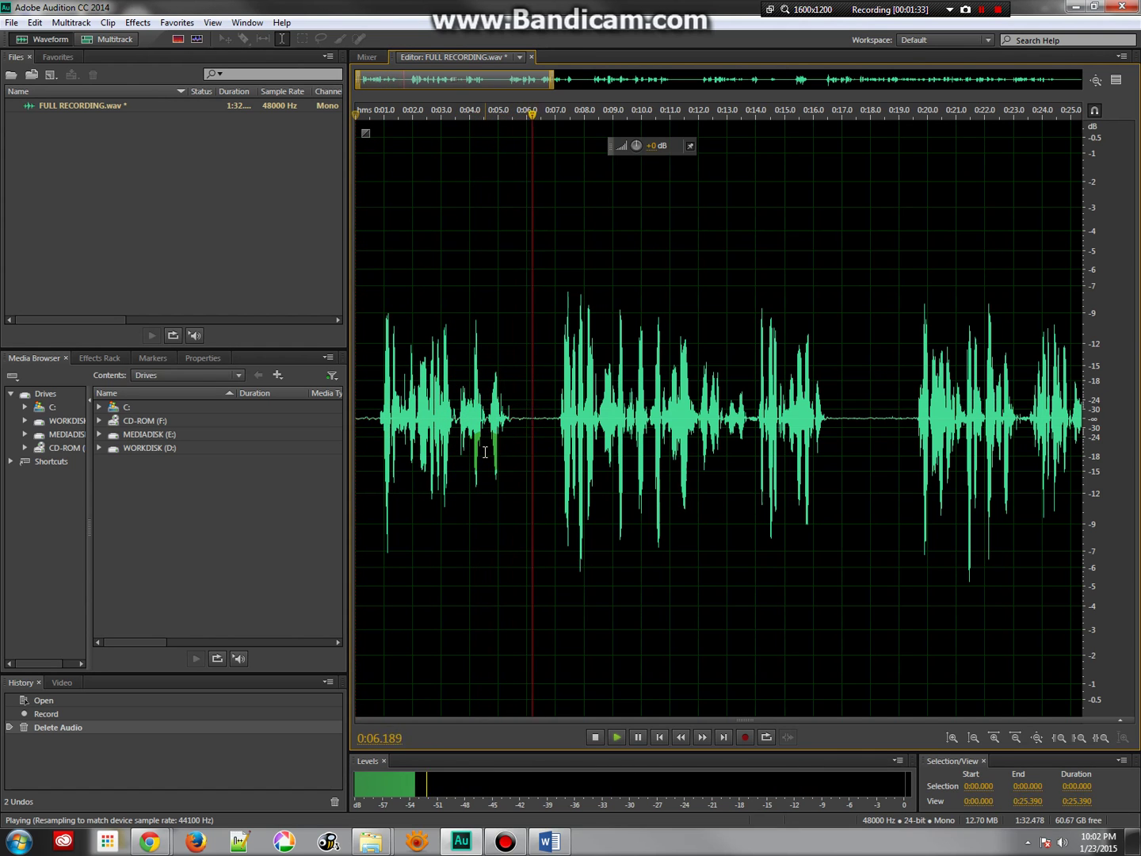
key("space")
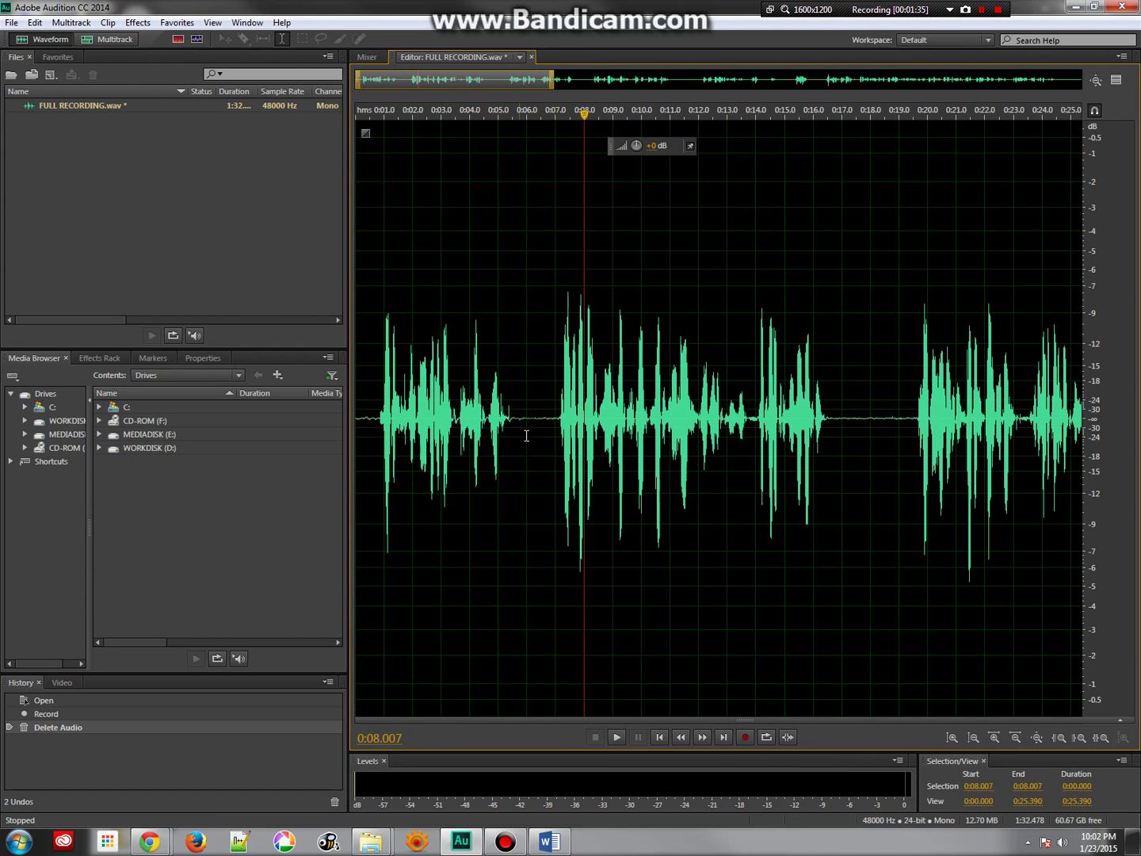
Locate the silent pause near 0:05.5–0:07 by selecting it and playing from 0:05.500
left_click_drag(513, 420, 554, 418)
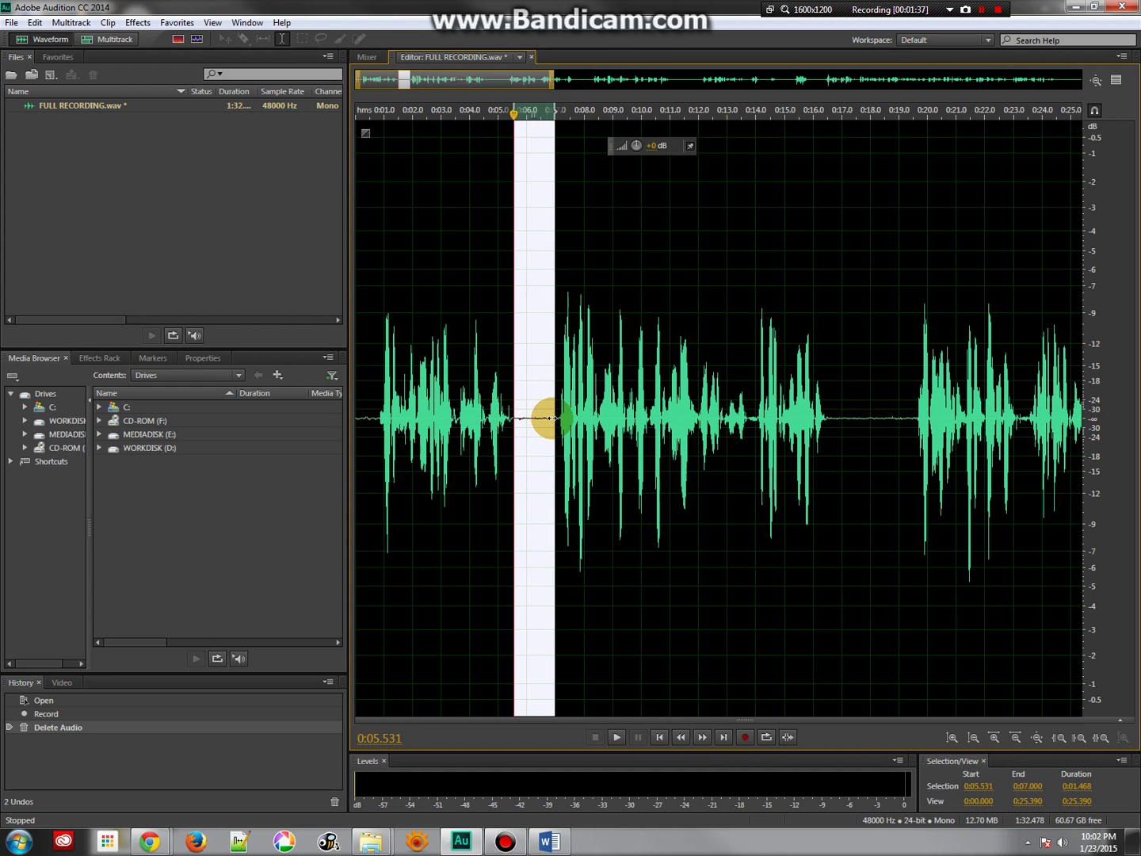
scroll(515, 492, "up", 2)
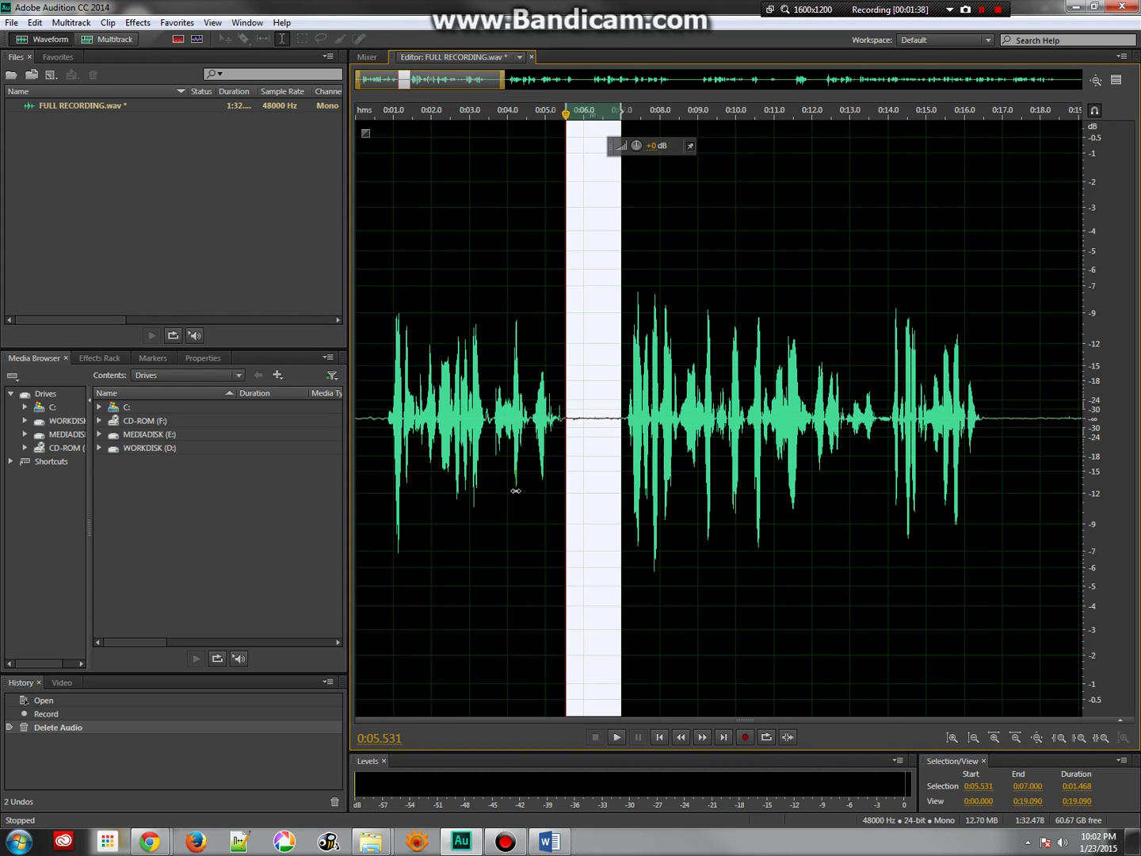
scroll(661, 496, "up", 1)
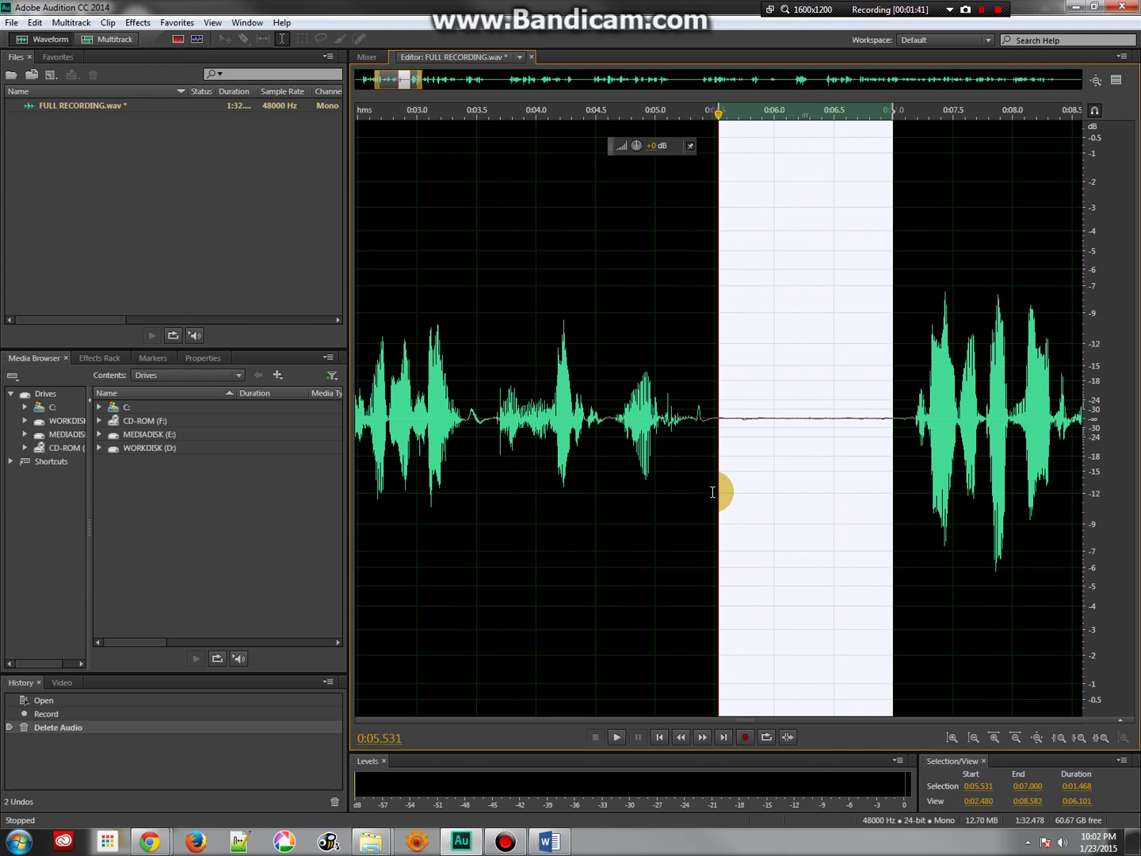
scroll(714, 493, "down", 1)
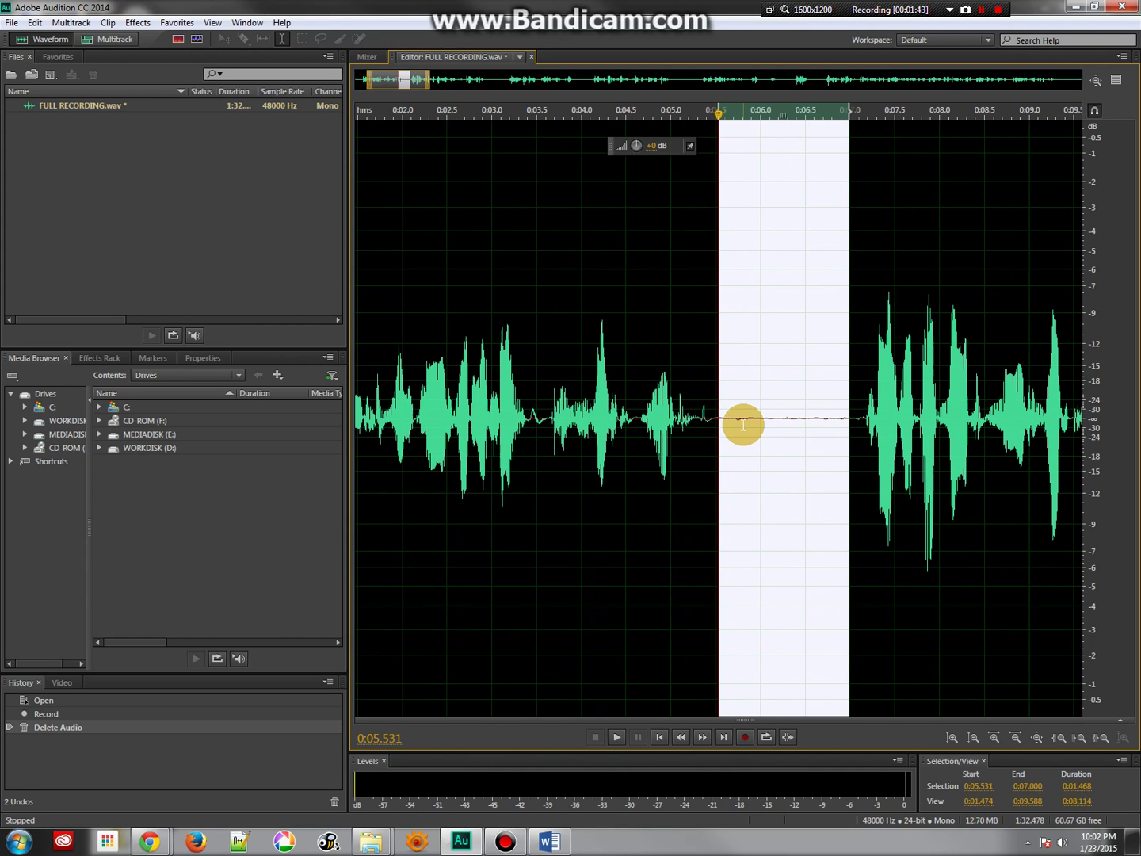
left_click(685, 403)
left_click(715, 420)
key("space")
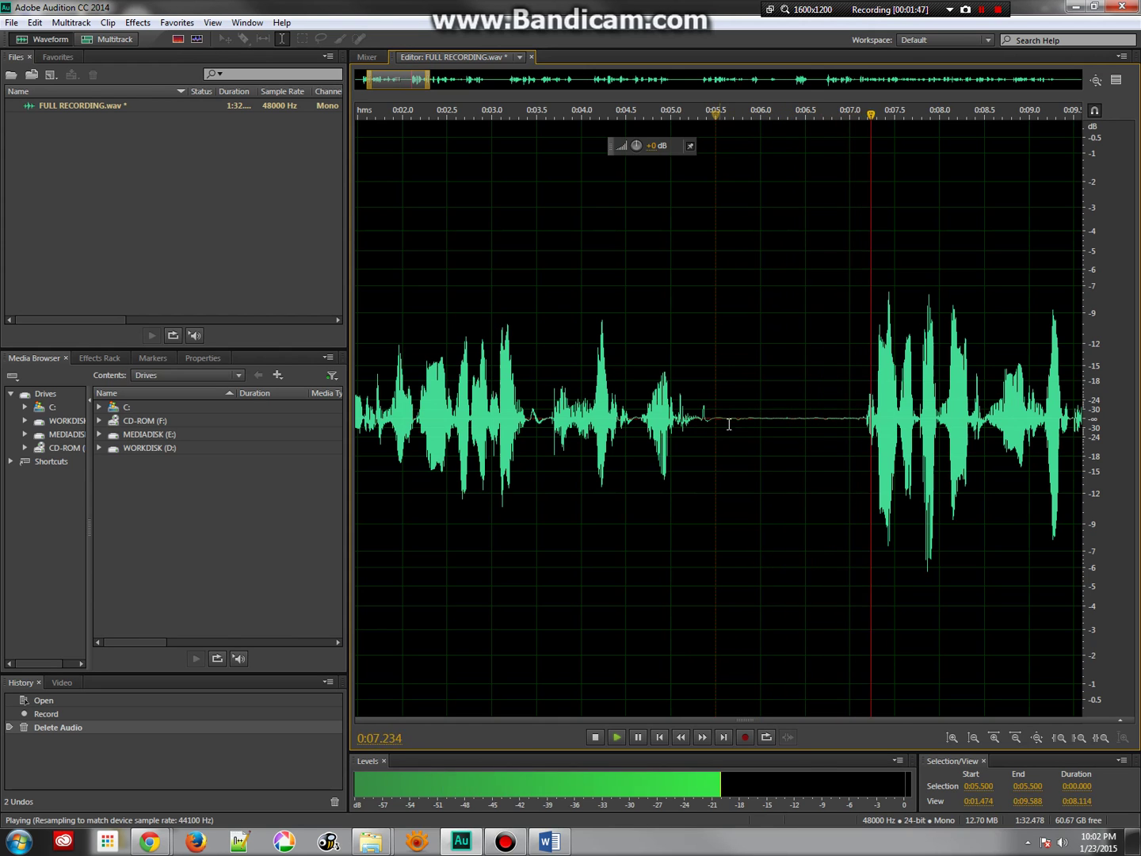
key("space")
Delete the silent gap around 0:05.7–0:07.1 and play back from 0:03.584 to check
left_click_drag(859, 416, 728, 413)
key("Delete")
left_click(545, 438)
key("space")
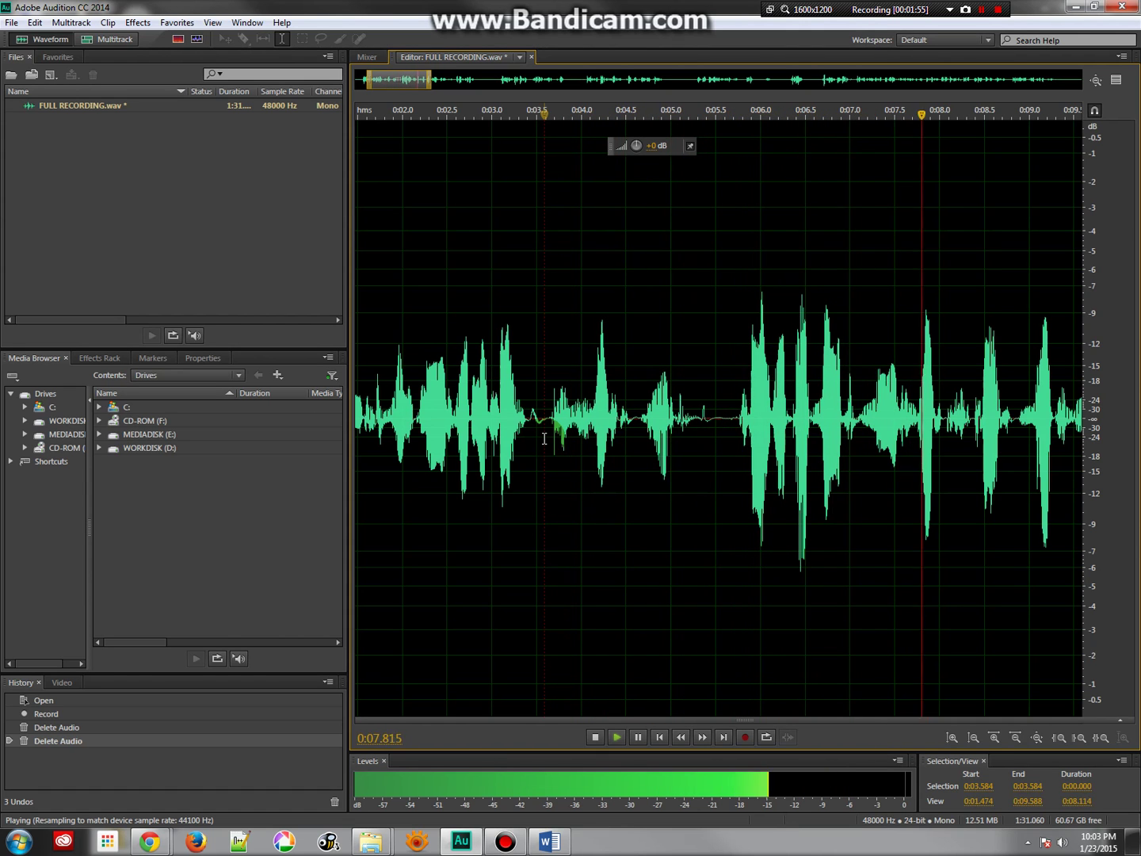
key("space")
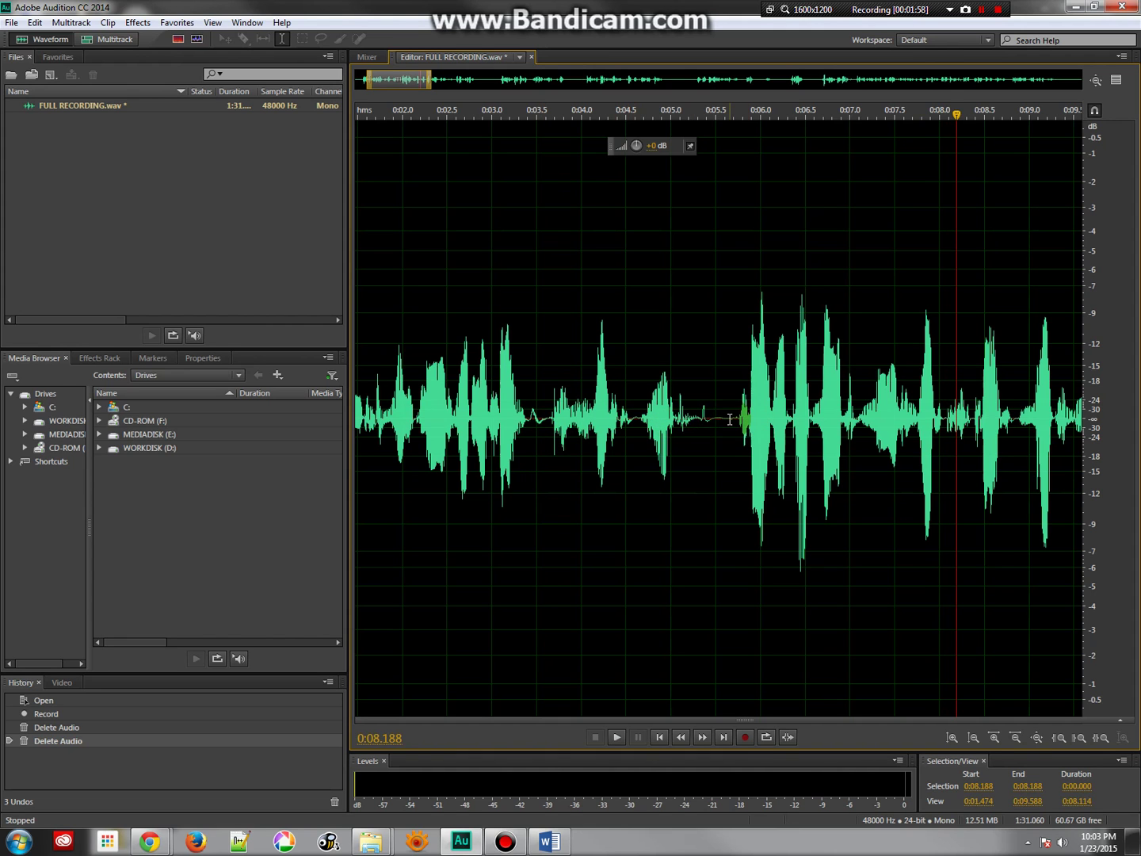
left_click_drag(730, 419, 705, 415)
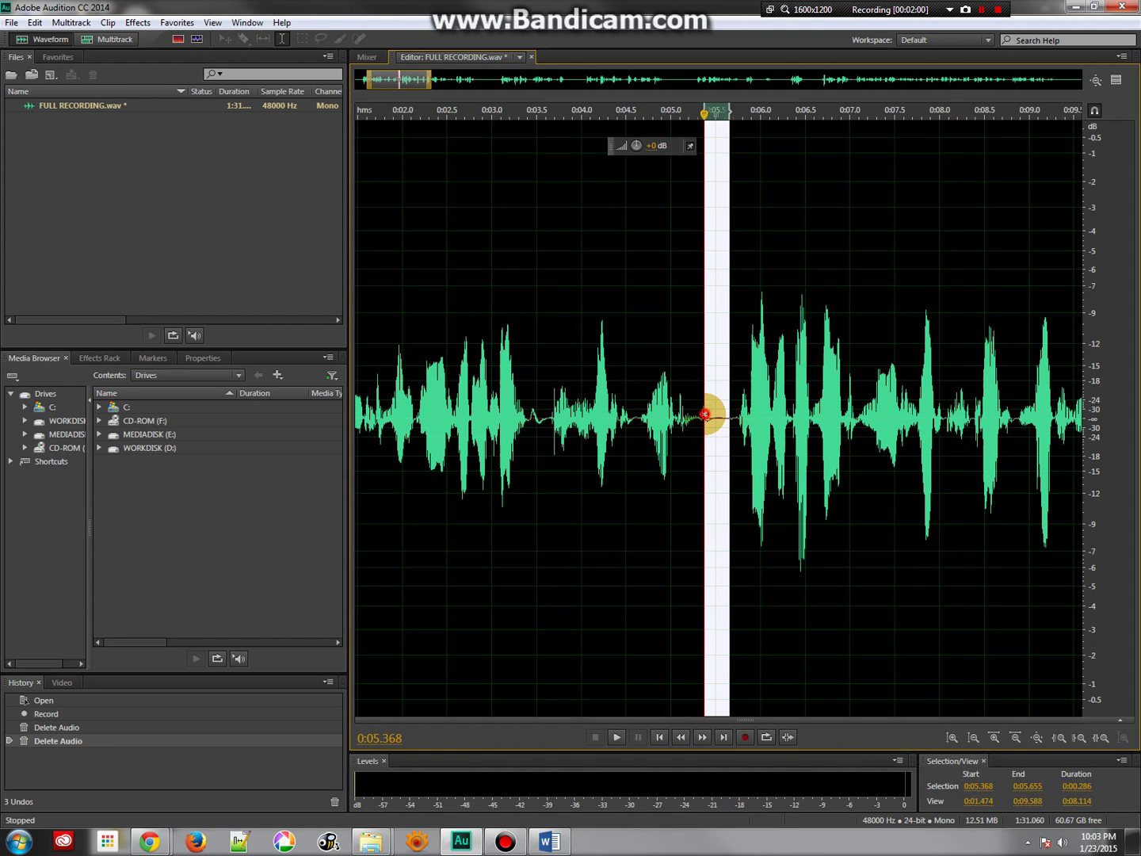
left_click(763, 415)
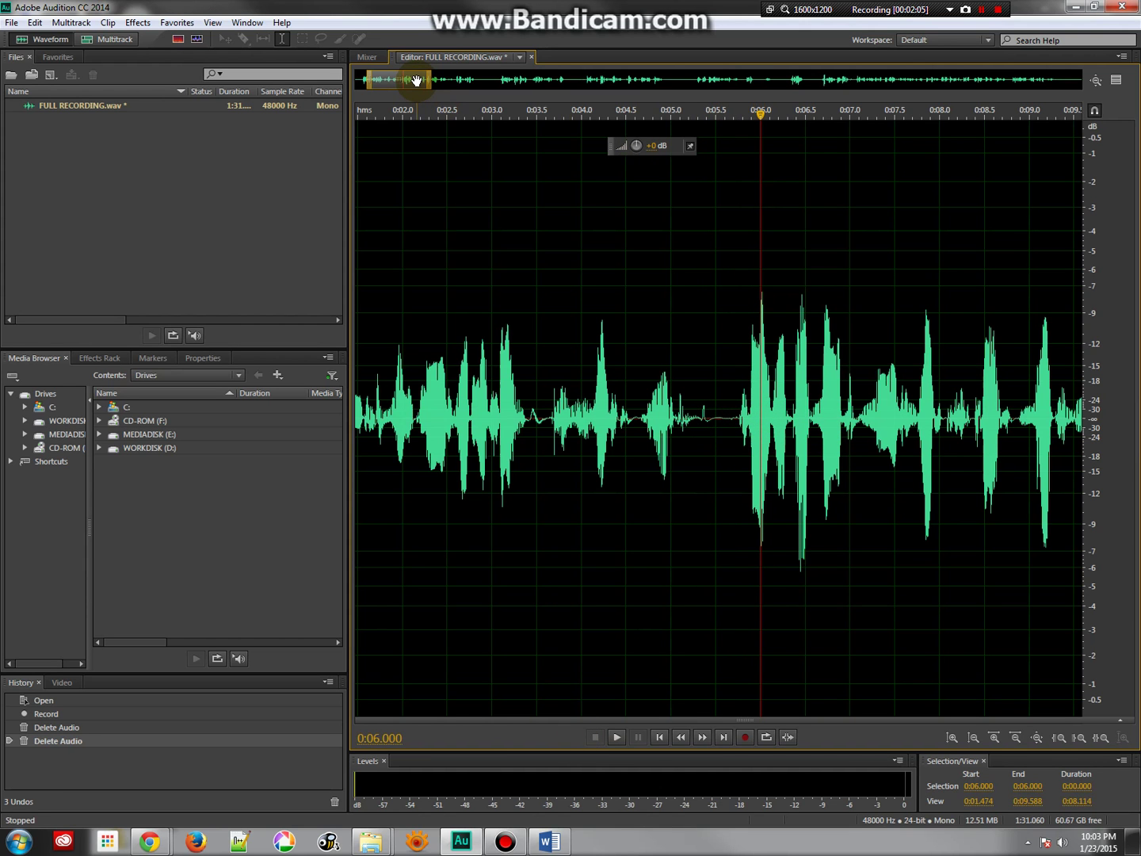
Scroll to the 0:16 area and play from 0:16.000 to find the next pause
left_click_drag(413, 79, 538, 79)
left_click_drag(452, 82, 523, 82)
left_click(476, 412)
key("space")
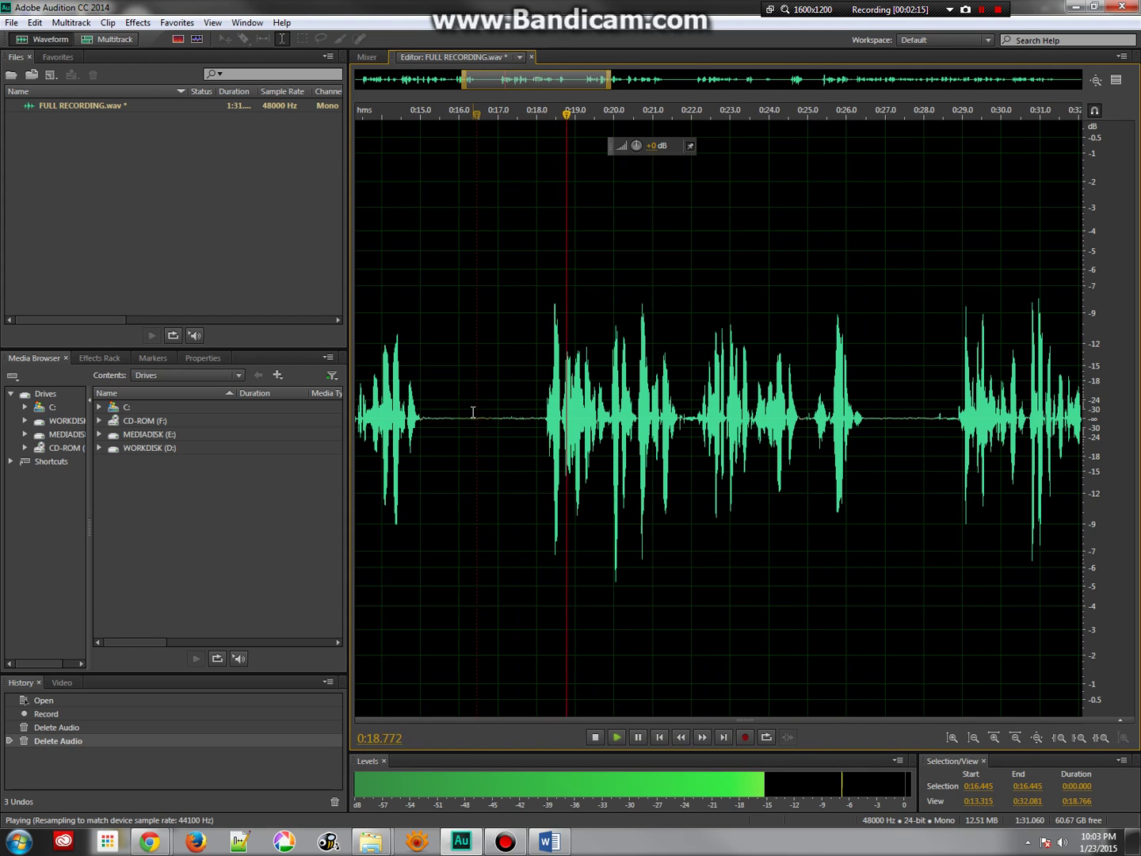
key("space")
left_click(458, 426)
key("space")
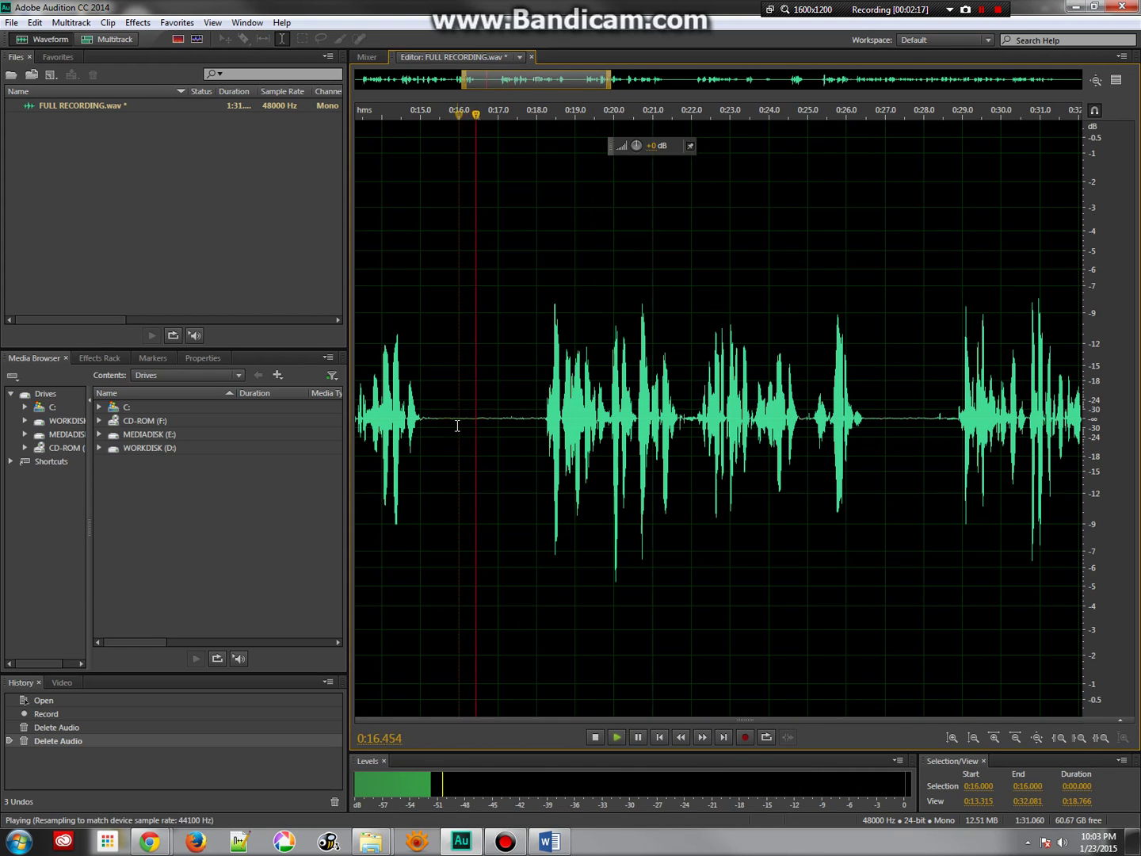
key("space")
Delete the 0:17.000–0:18.000 pause and the 0:27.000–0:27.569 gap, checking by playback
left_click(501, 417)
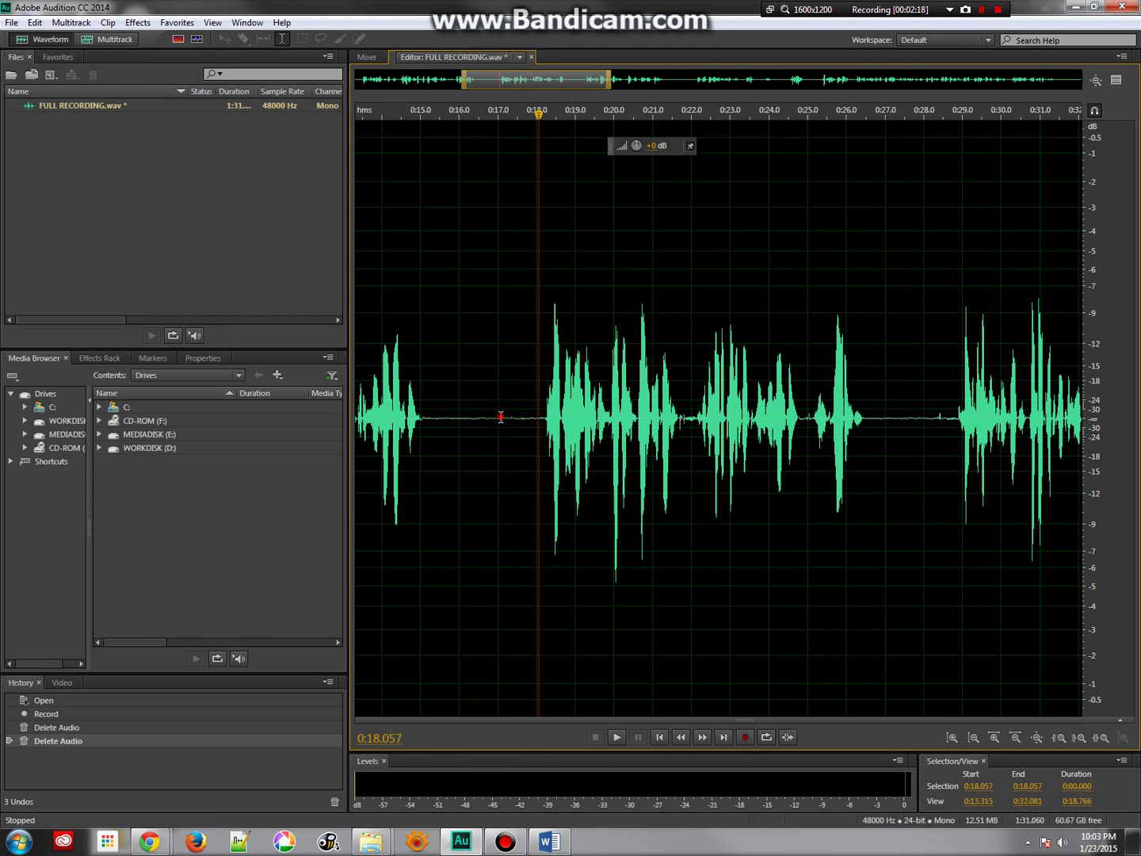
left_click_drag(535, 417, 501, 417)
key("Delete")
left_click(459, 420)
key("space")
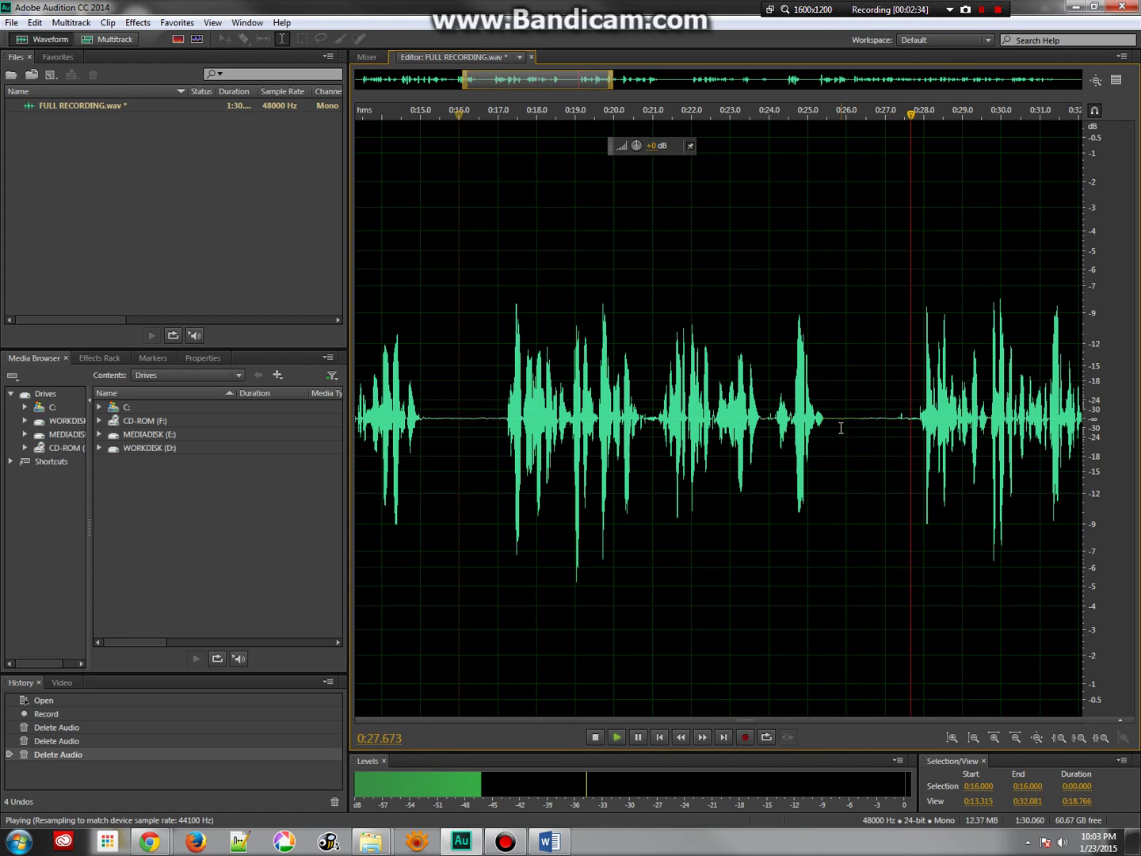
key("space")
left_click_drag(908, 421, 700, 458)
key("Delete")
Delete everything after 0:40.516 and select the trailing silence from 0:38.784 to the end
left_click(736, 436)
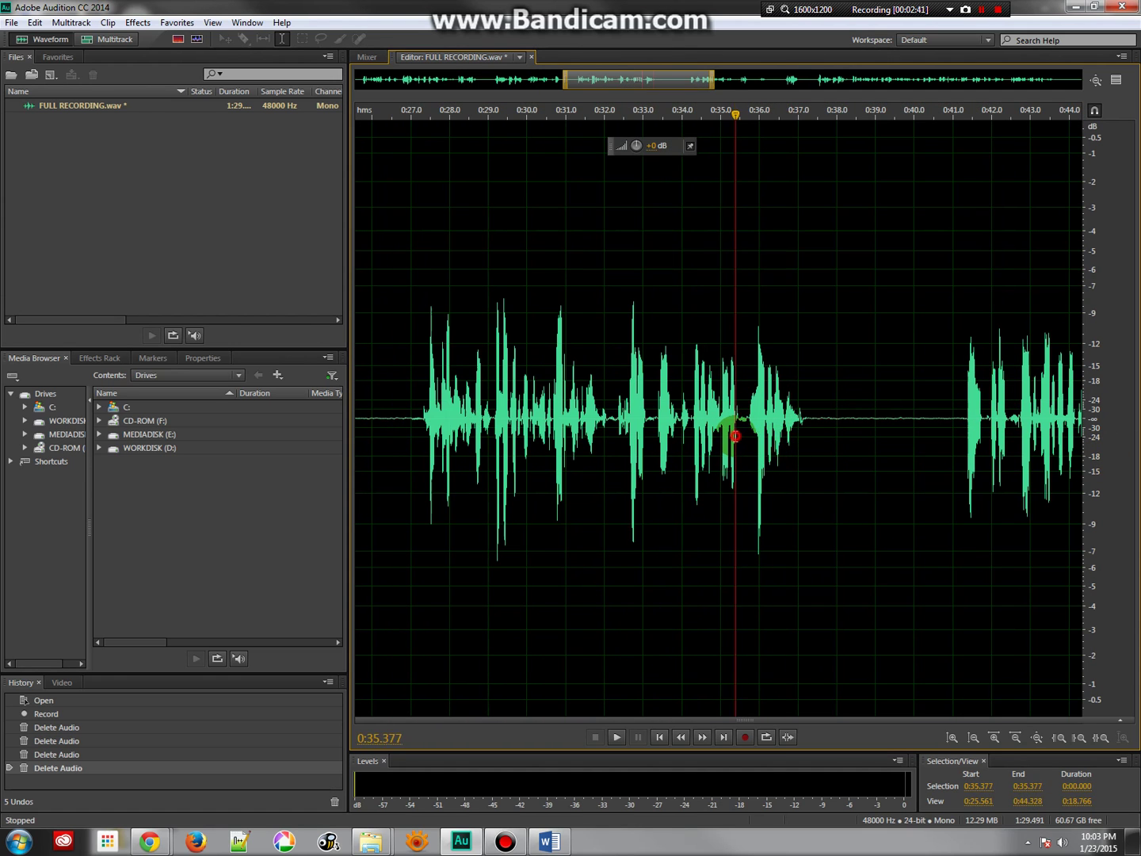
key("space")
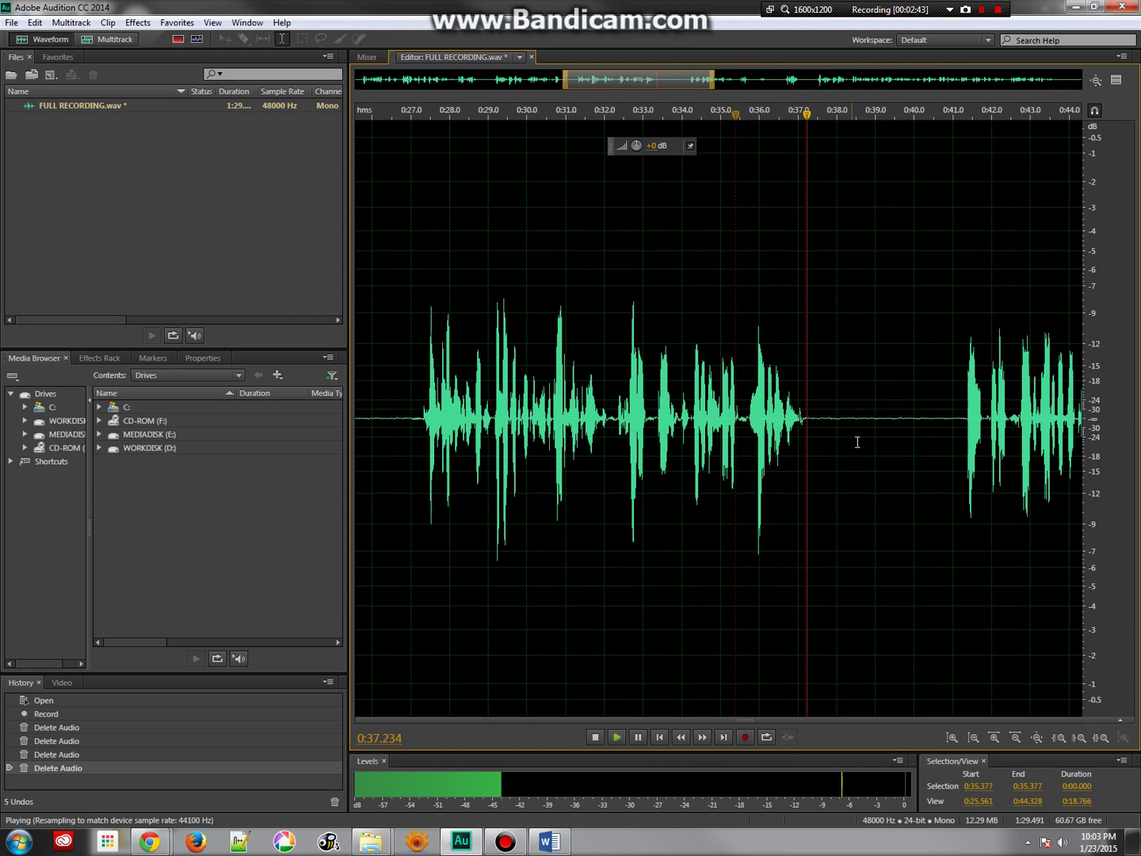
left_click_drag(935, 432, 1113, 451)
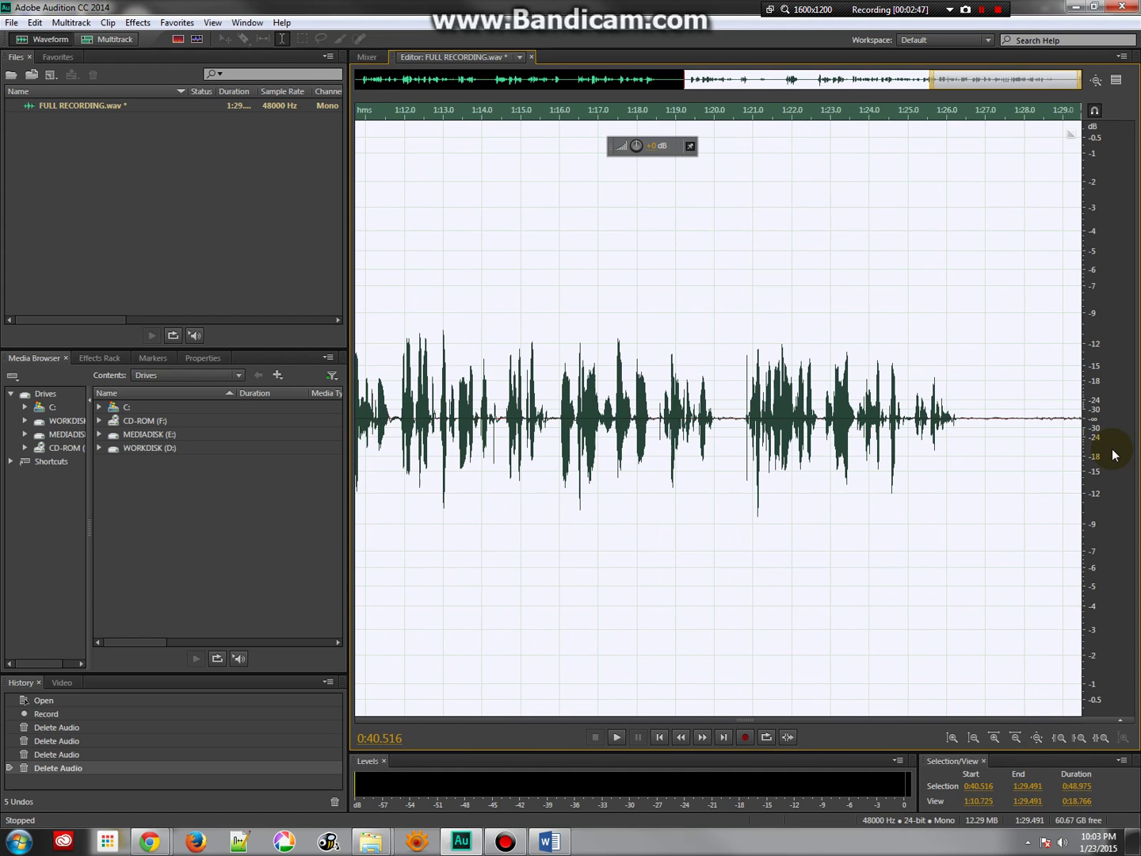
key("Delete")
left_click_drag(974, 422, 1115, 426)
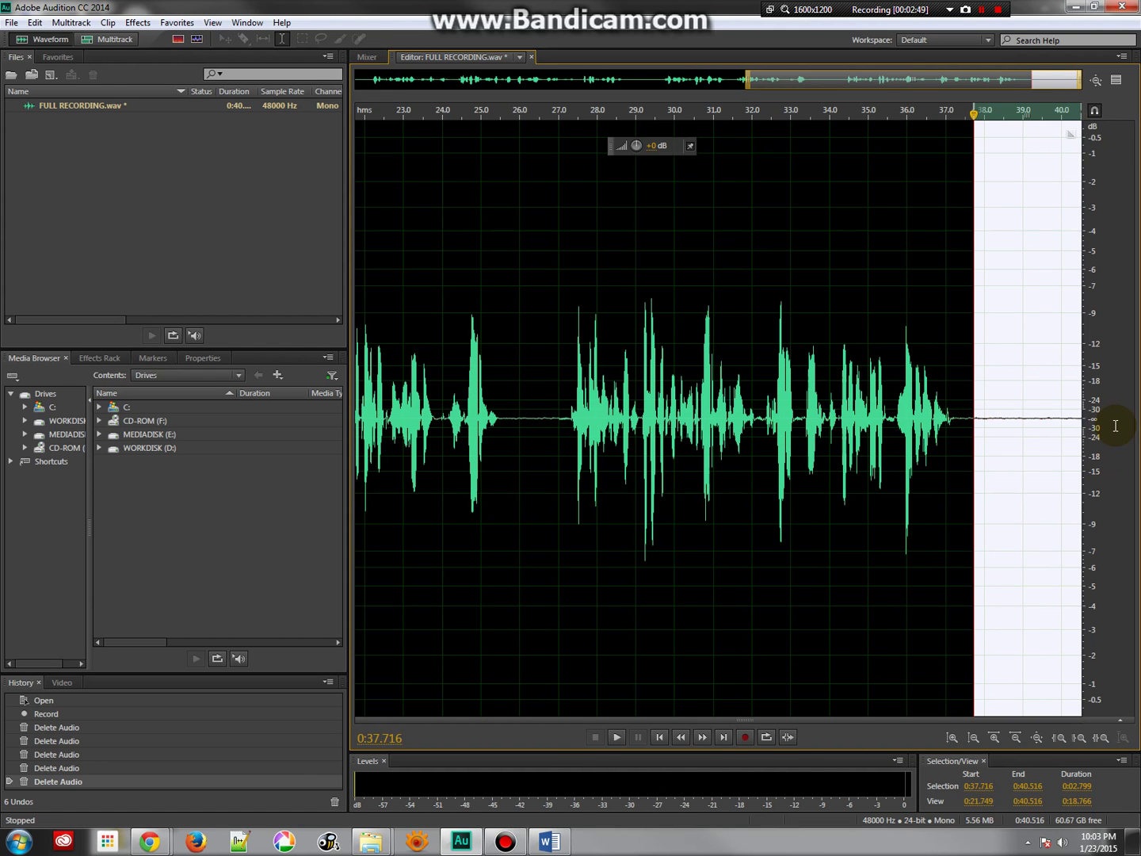
left_click_drag(1016, 420, 1090, 426)
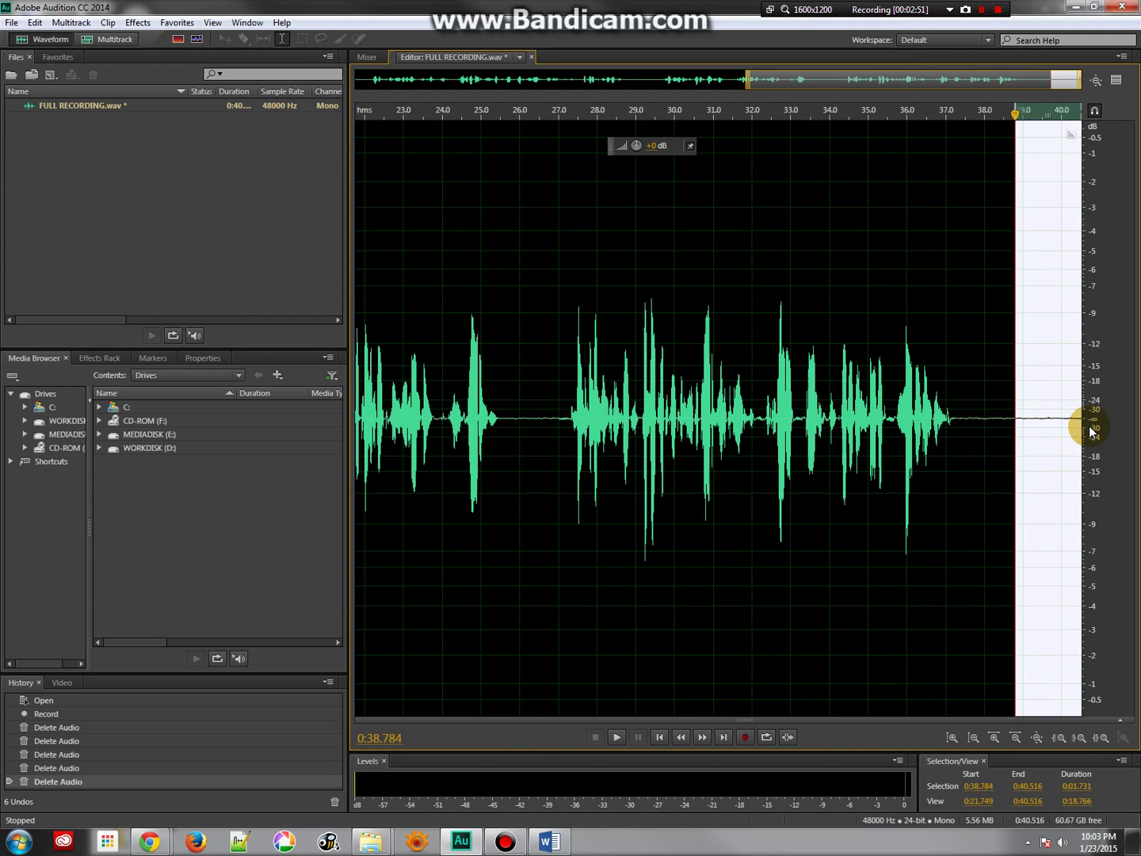
Delete the trailing silence after 0:38.784 and zoom out to show the whole recording
key("Delete")
left_click(842, 435)
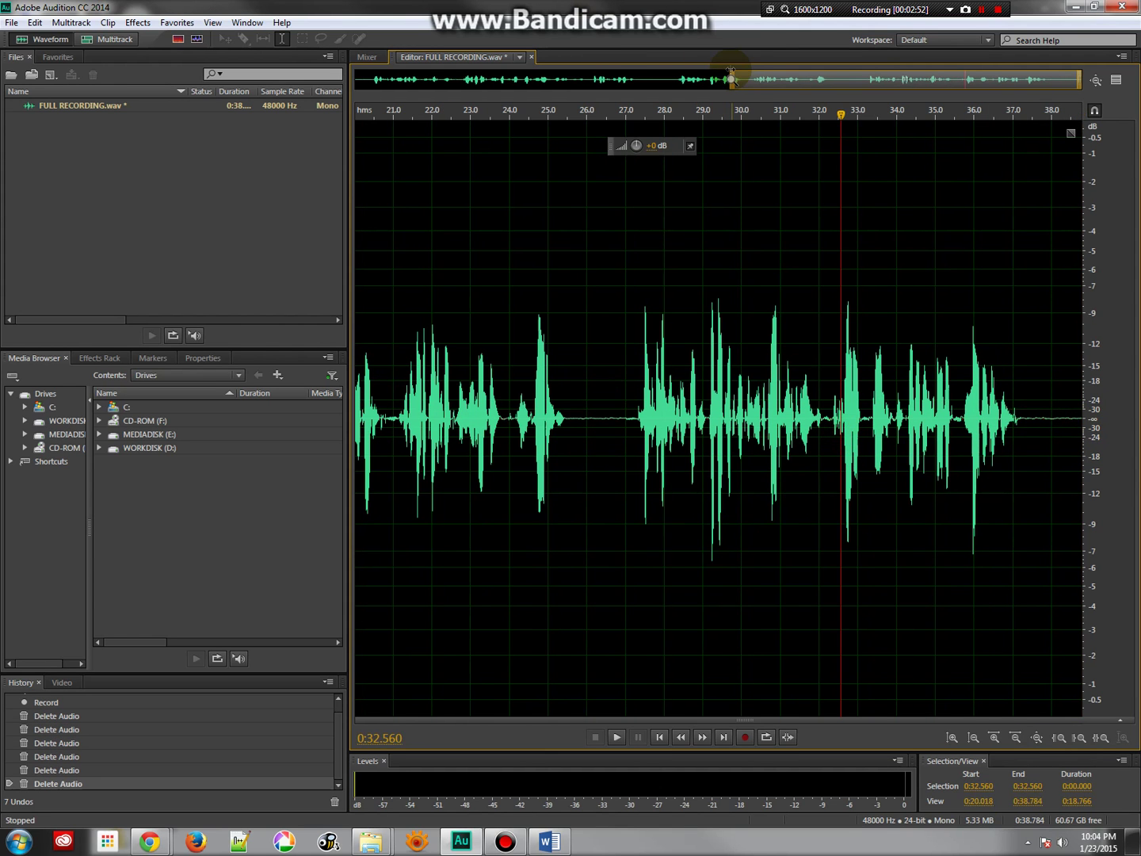
left_click_drag(732, 81, 356, 79)
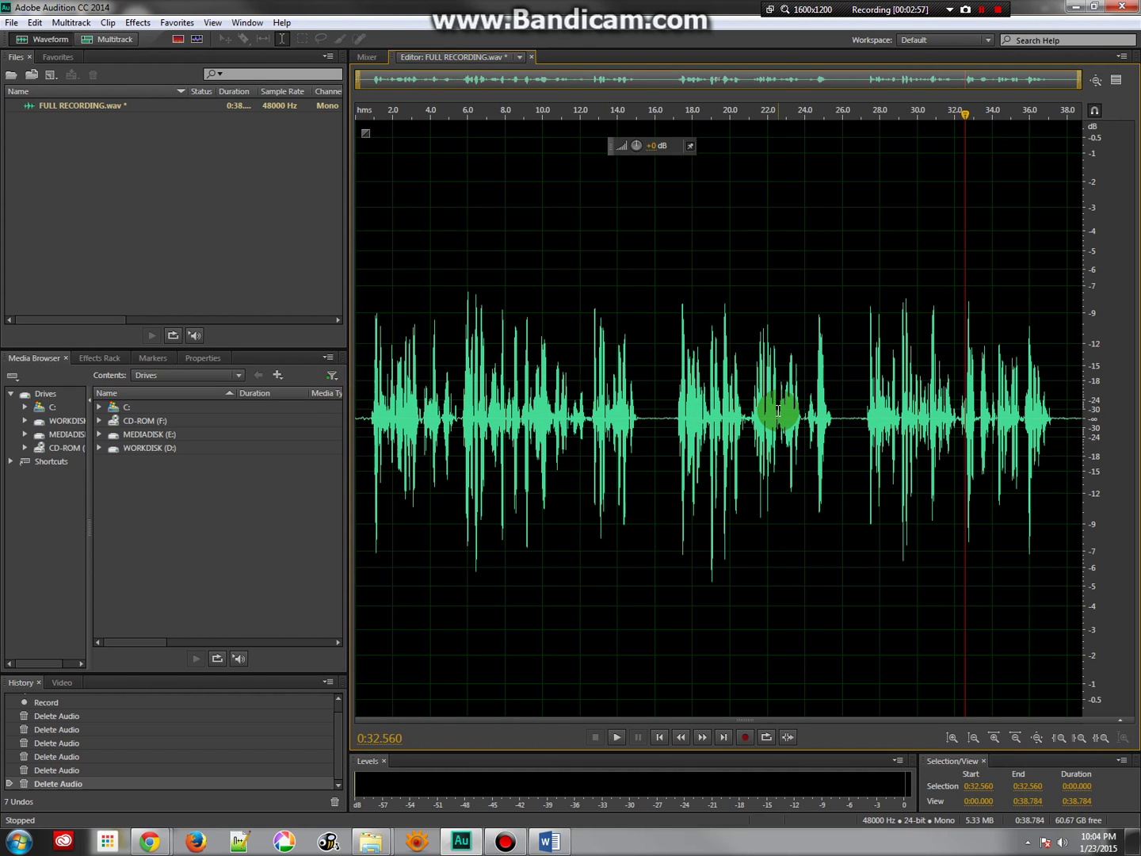
Save the recording as VoiceOver FULL.wav, overwriting the existing file
left_click(11, 22)
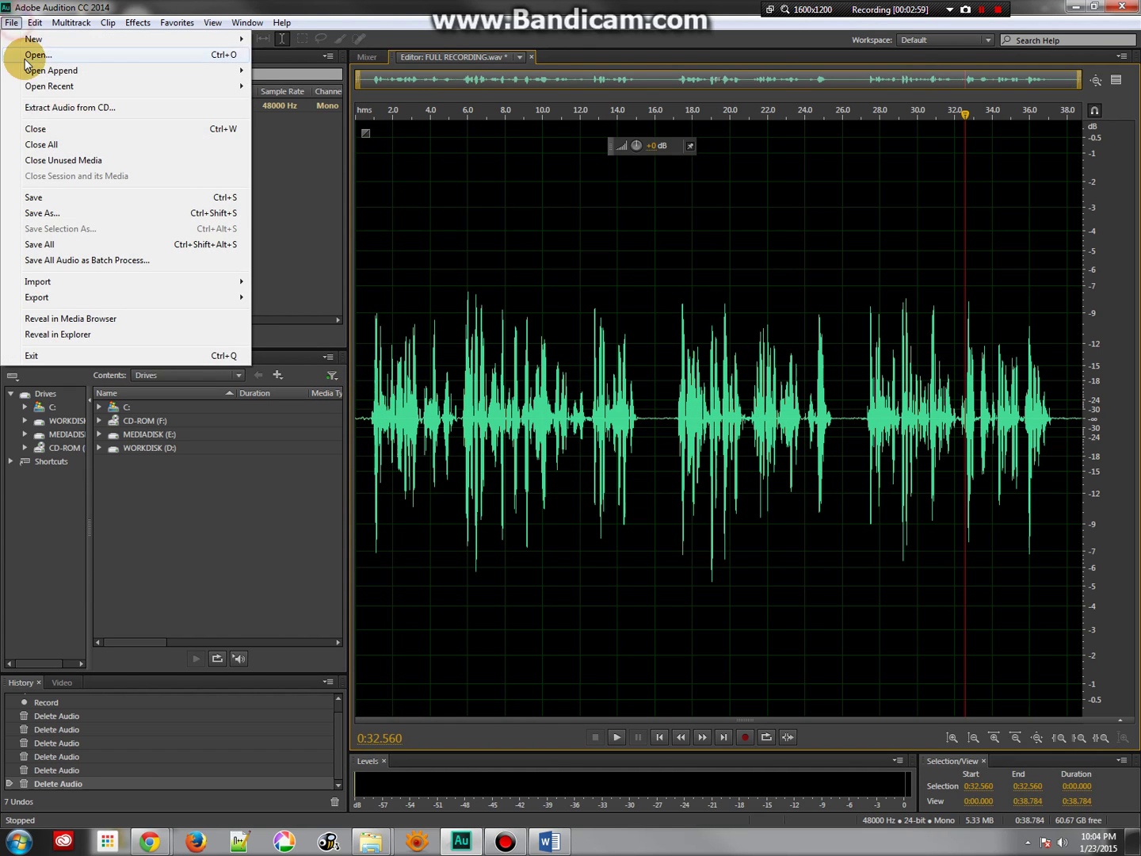
left_click(57, 212)
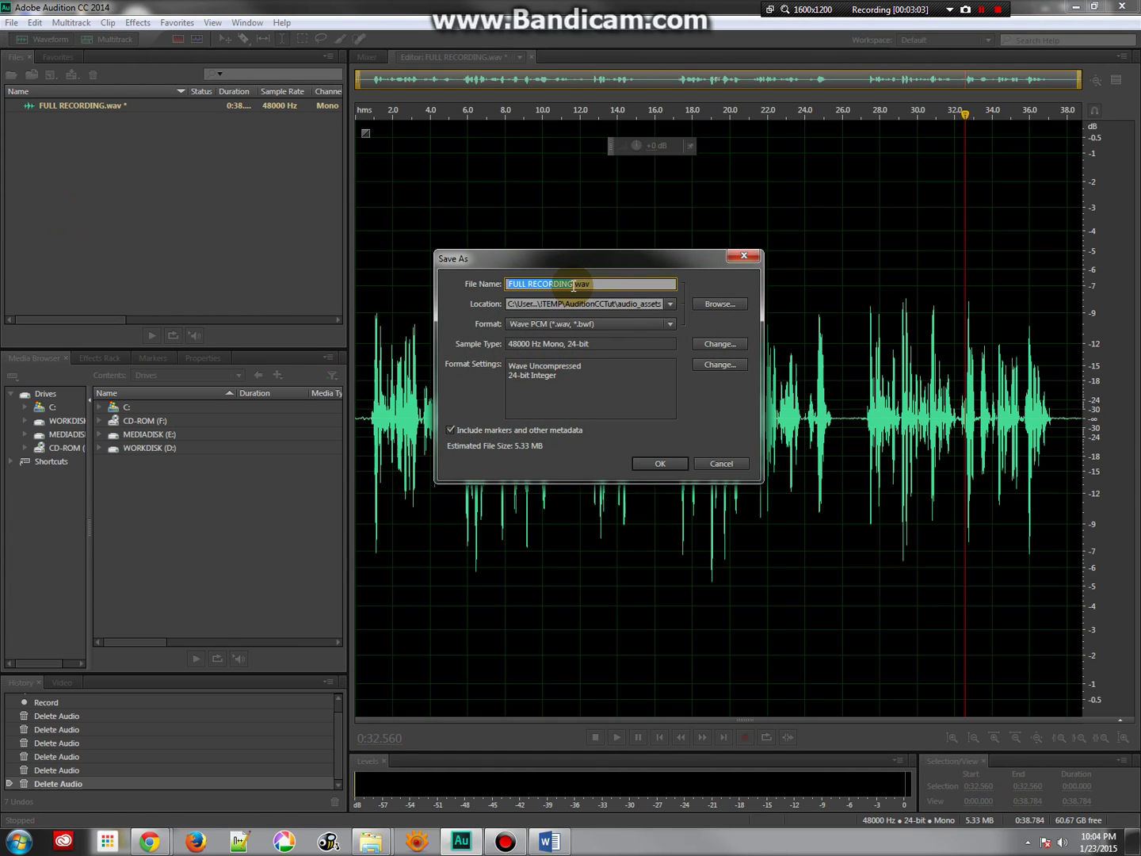
left_click(574, 285)
key("BackSpace")
key("BackSpace")
key("BackSpace")
key("BackSpace")
key("BackSpace")
key("BackSpace")
key("BackSpace")
key("BackSpace")
key("BackSpace")
key("BackSpace")
key("BackSpace")
key("BackSpace")
key("BackSpace")
key("BackSpace")
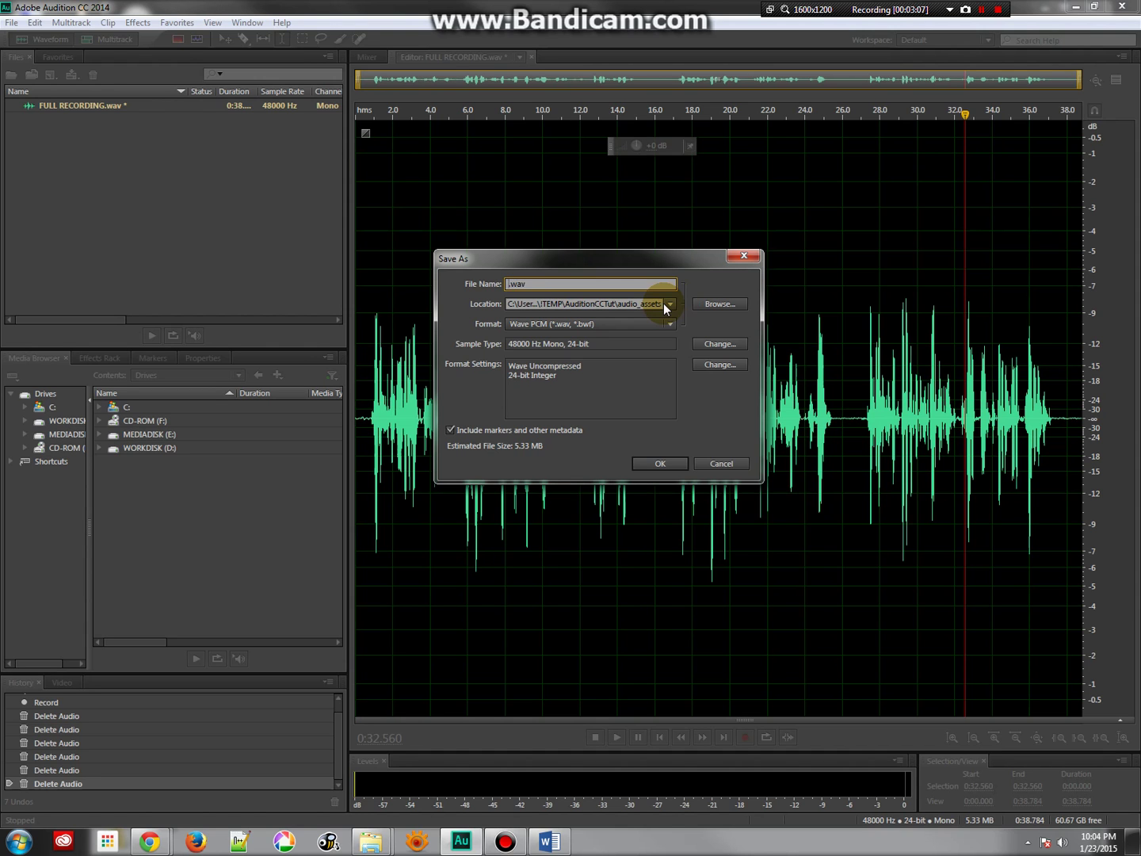
type("VOiceOver FULL")
left_click(655, 468)
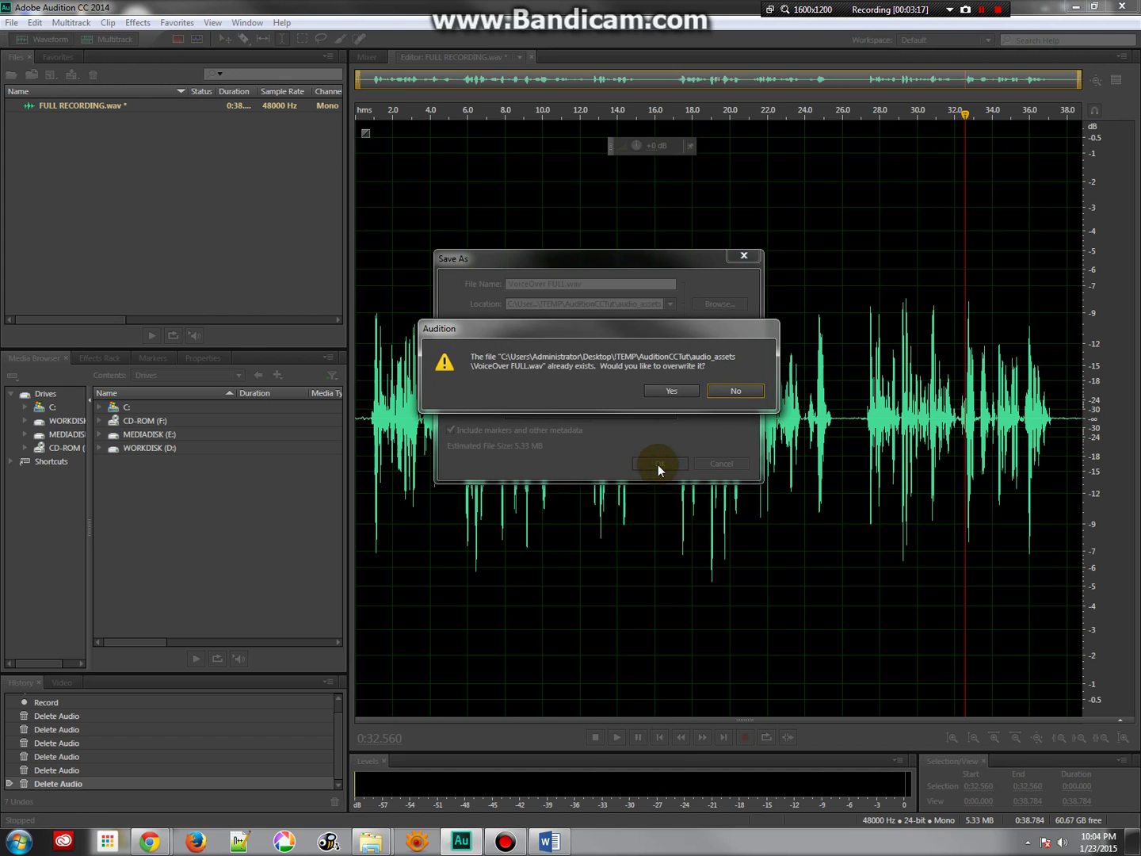
left_click(686, 392)
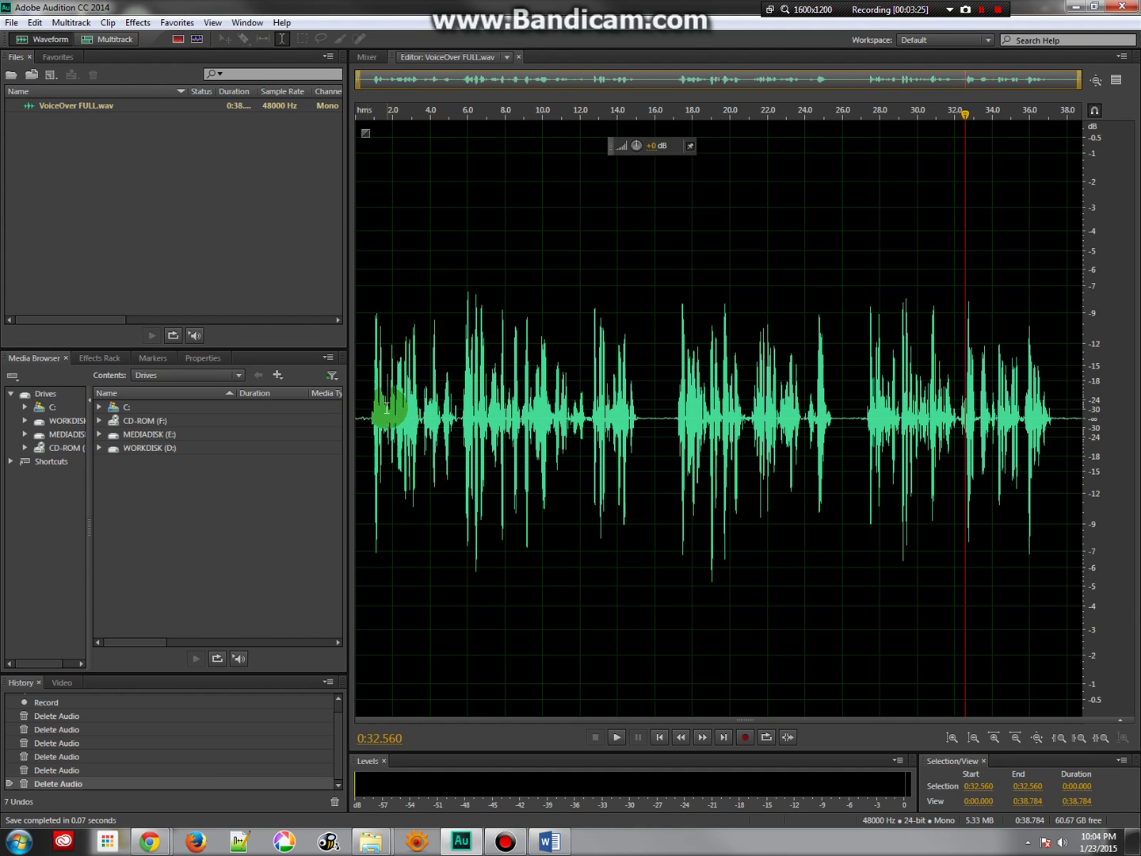
Play from the start, then select the quiet gap from 0:15.414 to 0:16.328
left_click(360, 413)
key("space")
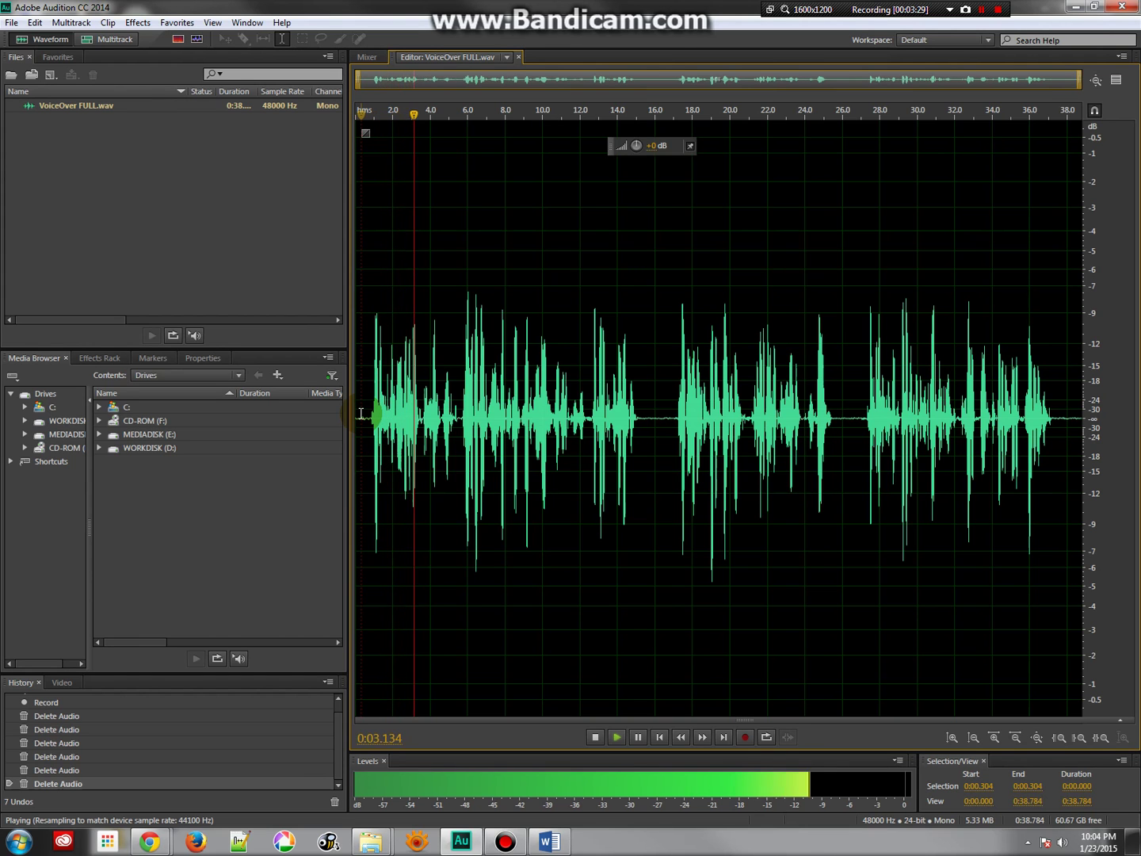
key("space")
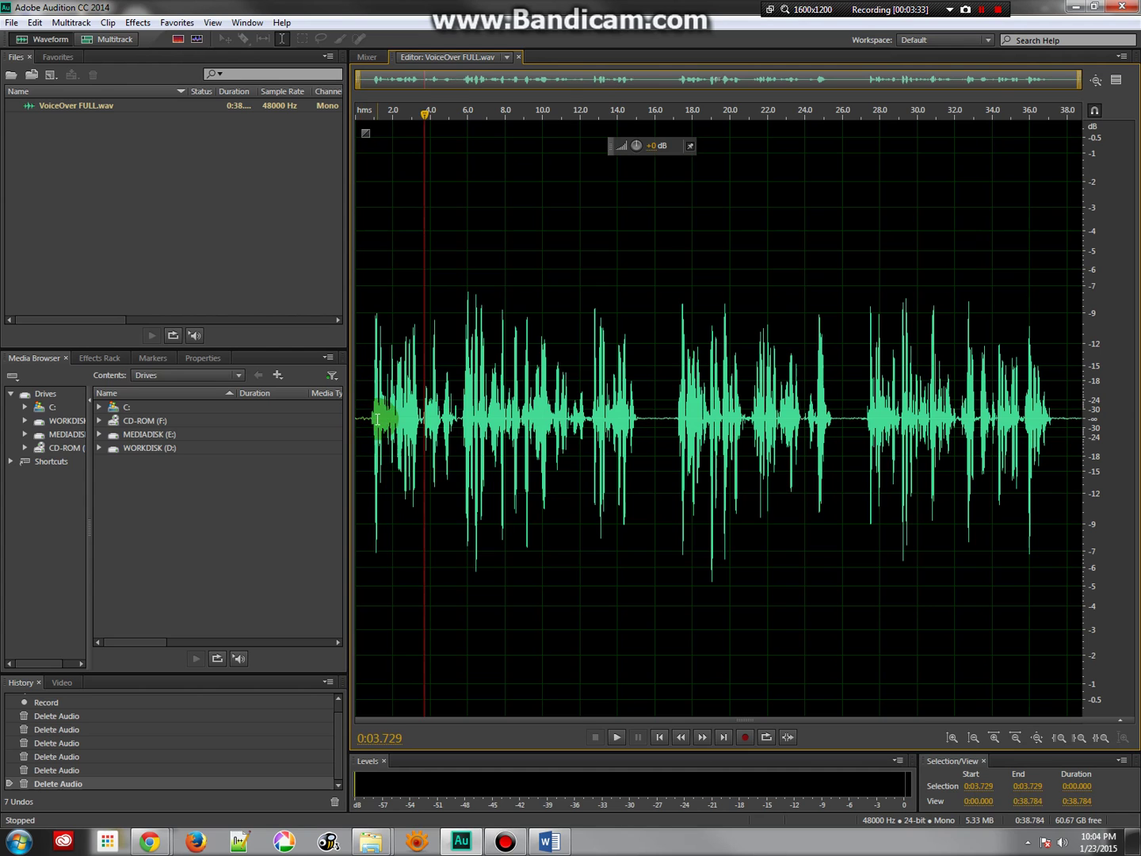
left_click_drag(649, 419, 665, 420)
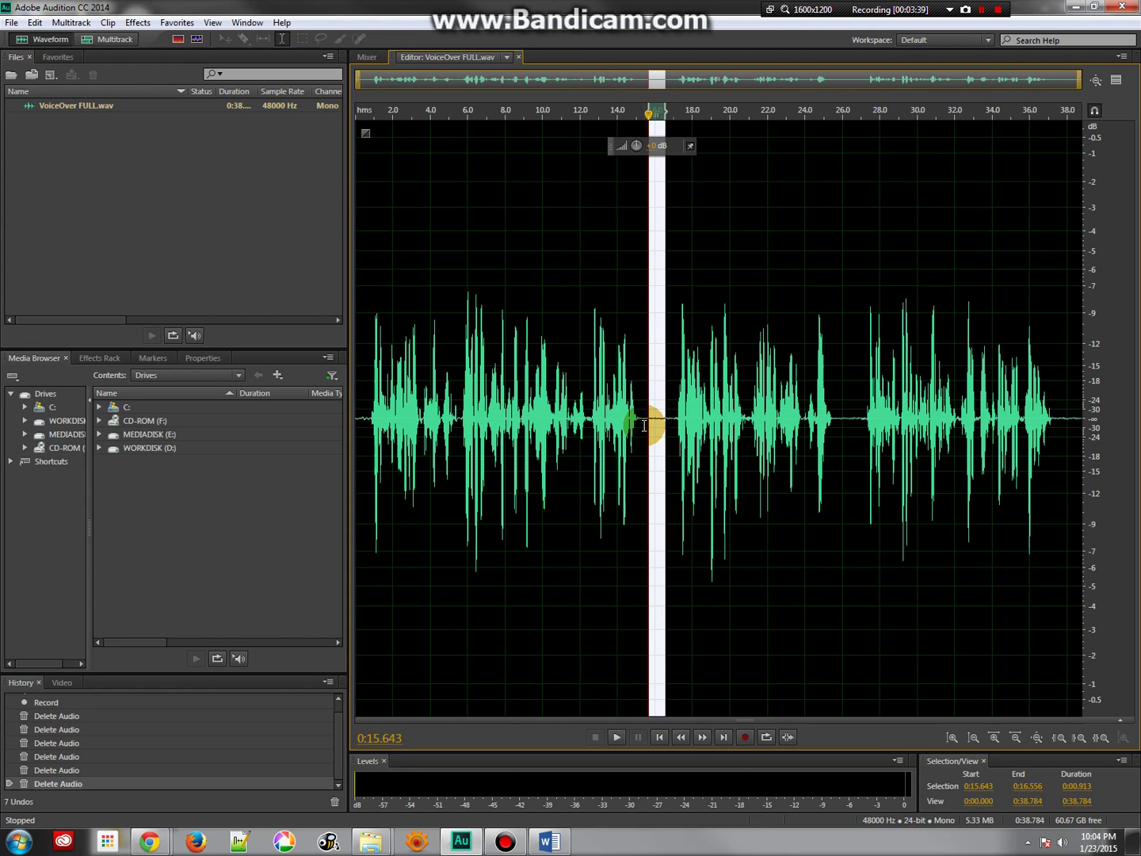
left_click(645, 425)
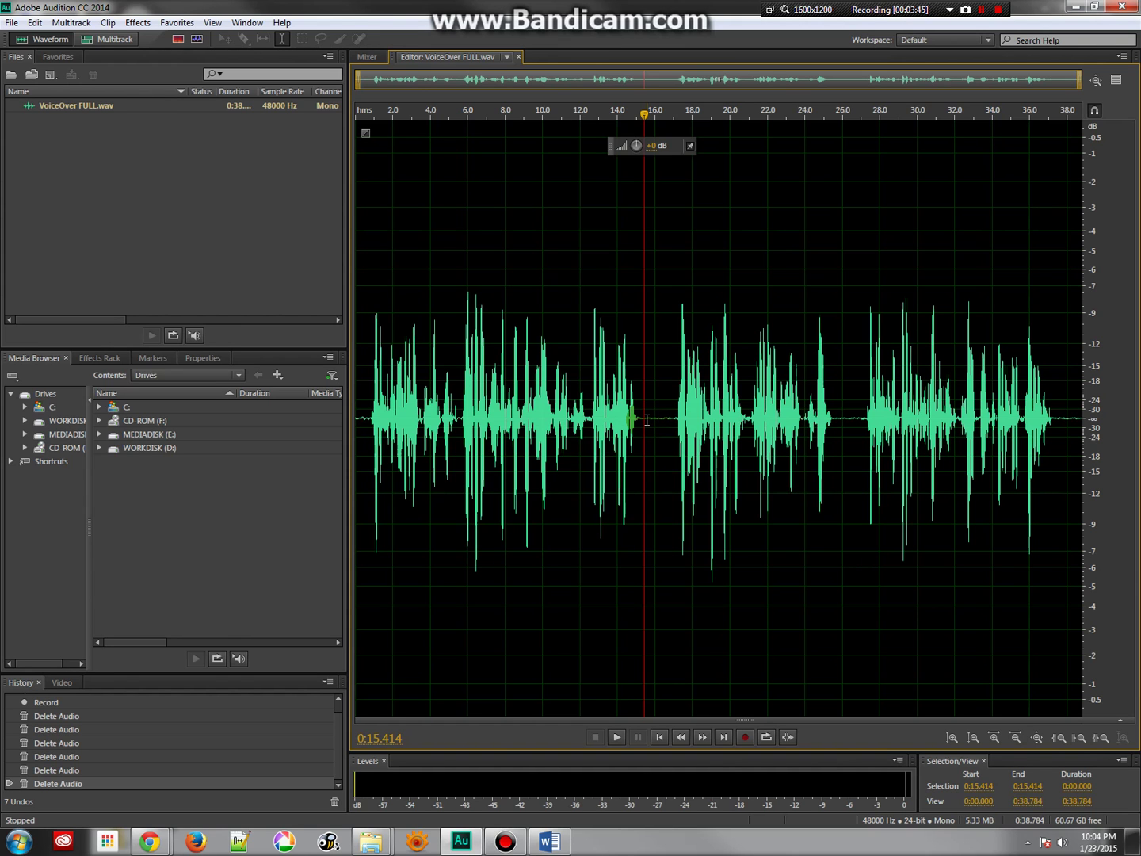
left_click(646, 420)
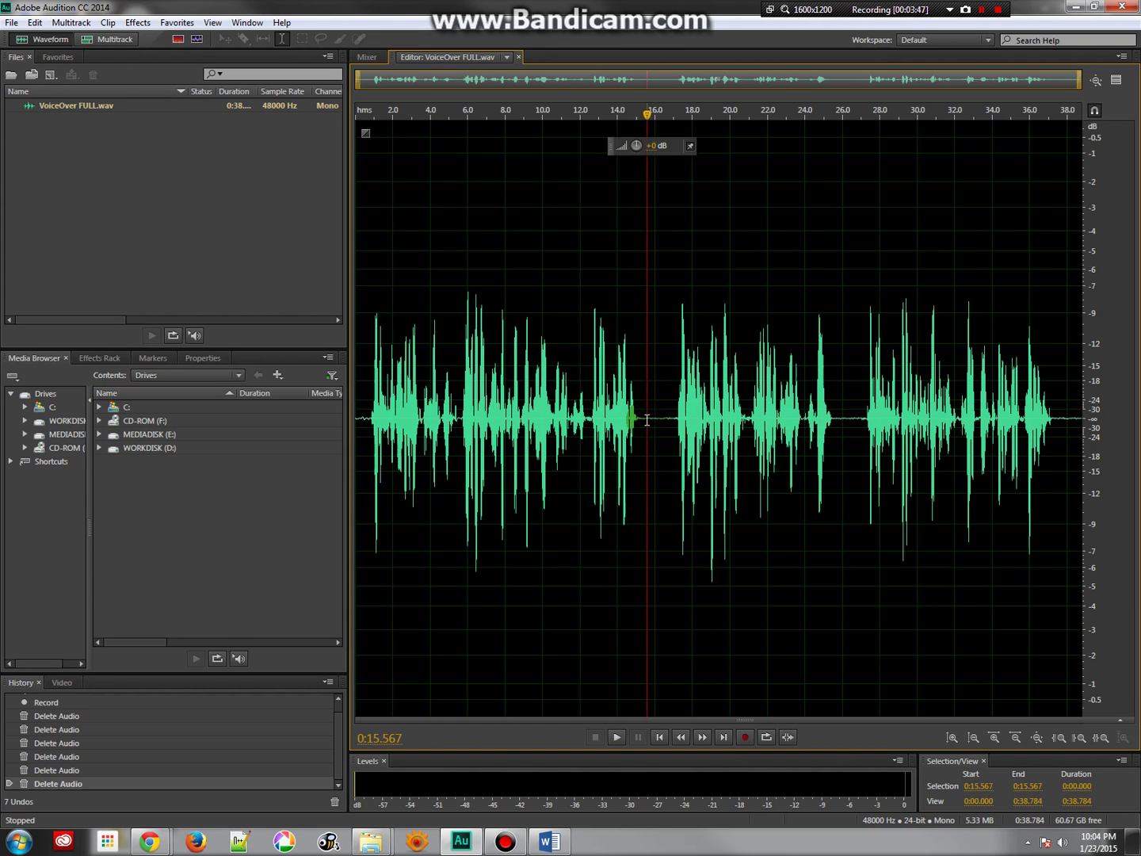
left_click_drag(644, 417, 662, 417)
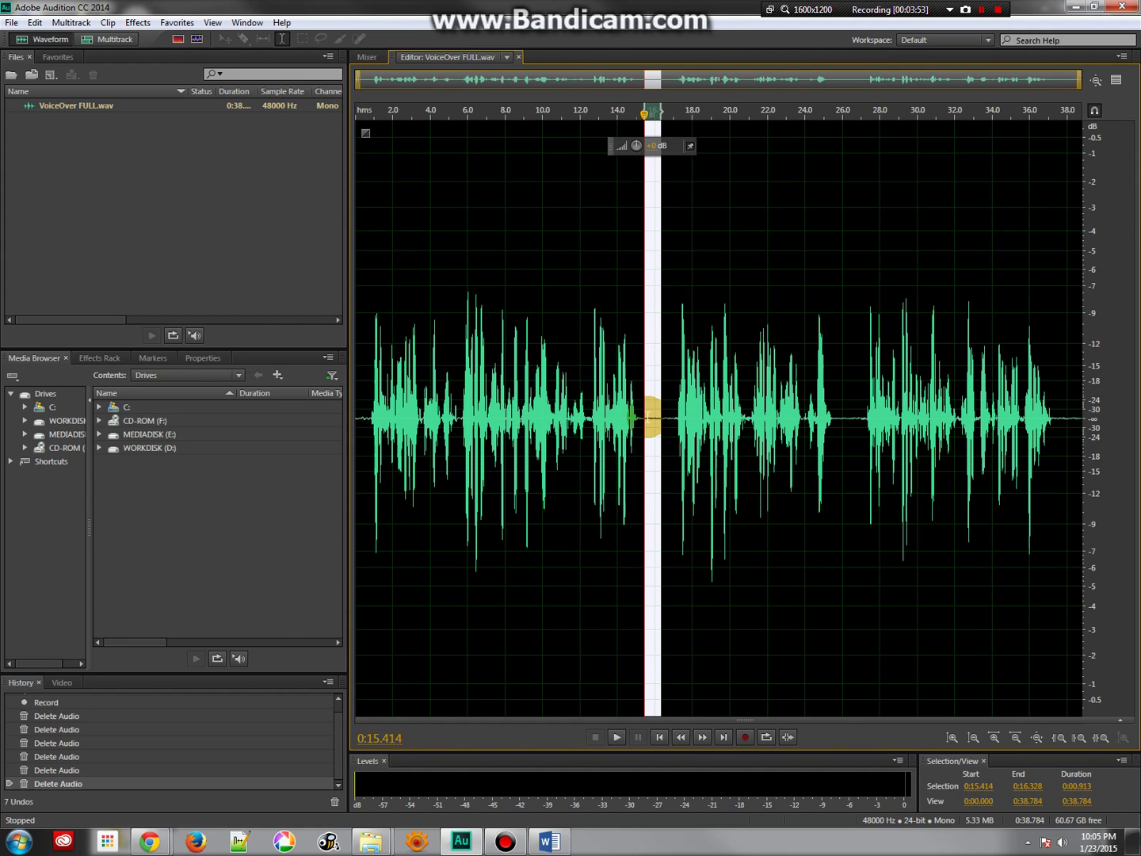
Capture a noise print from the 0:15.414–0:16.328 gap via the context menu, then again via Effects
right_click(648, 417)
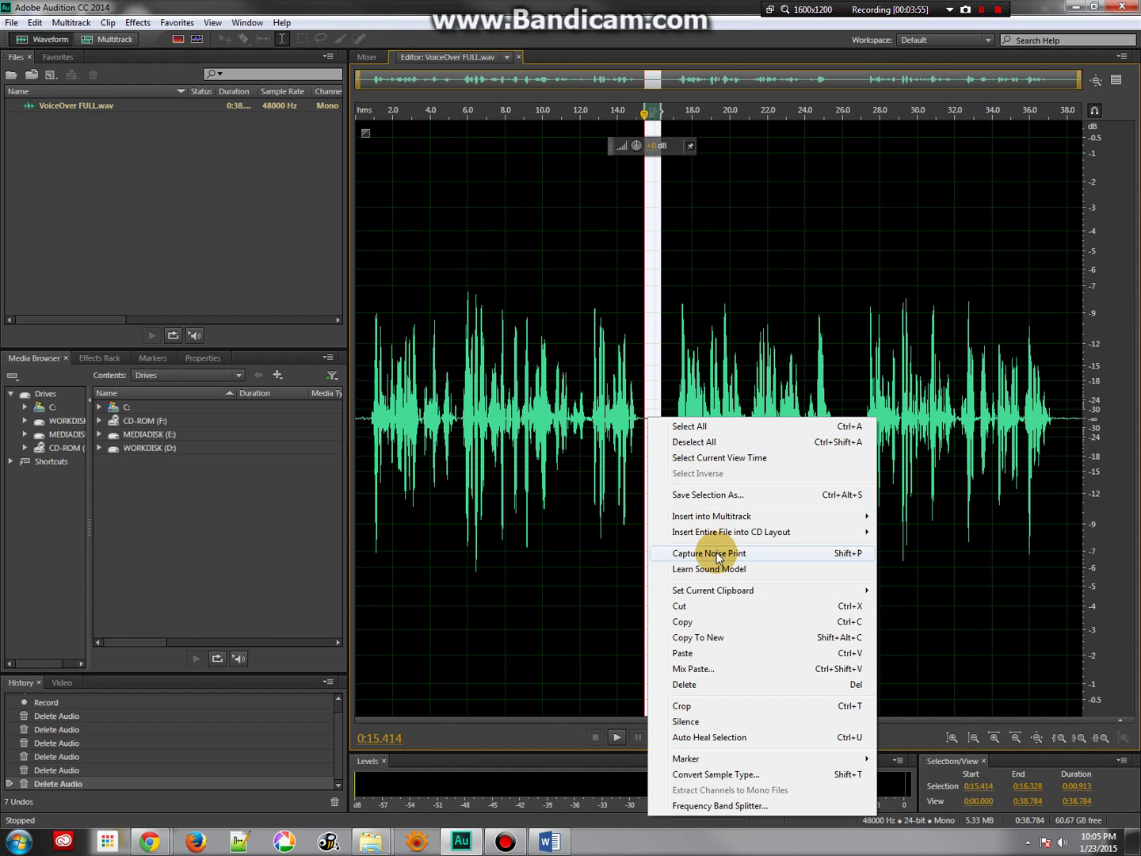
left_click(717, 555)
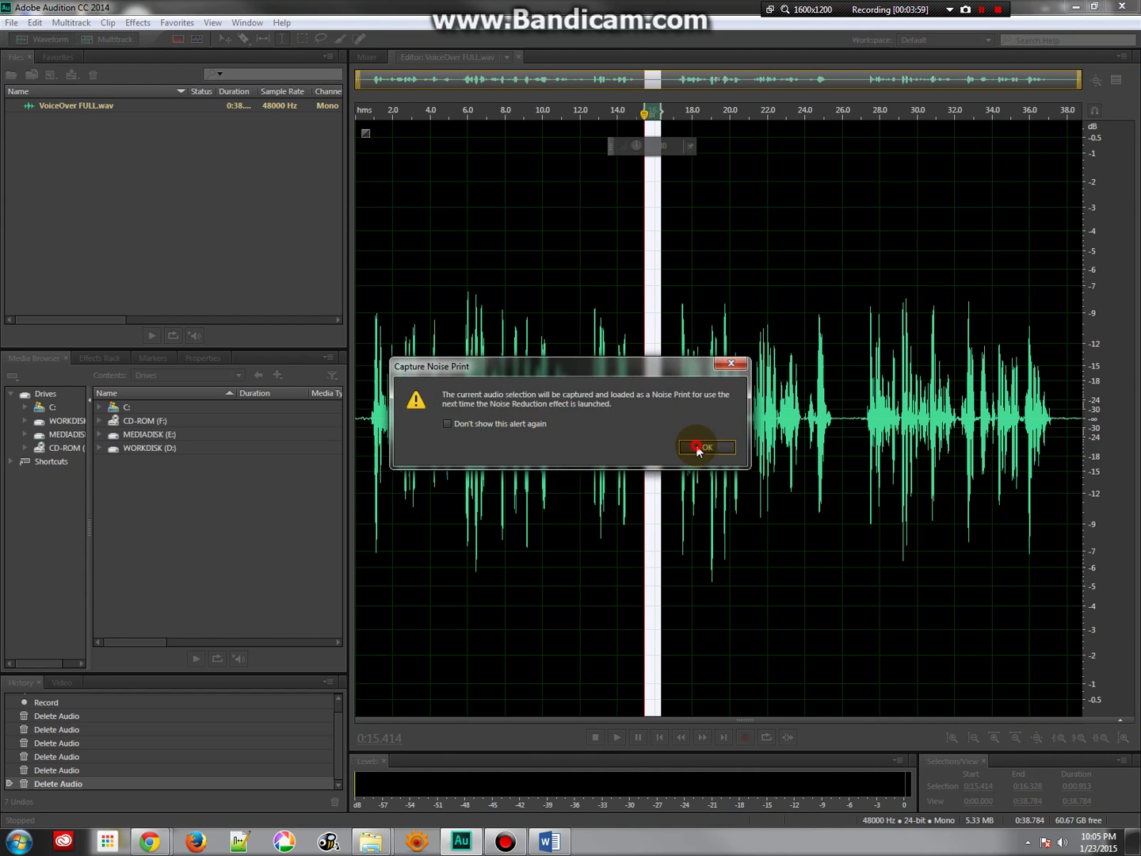
left_click(698, 447)
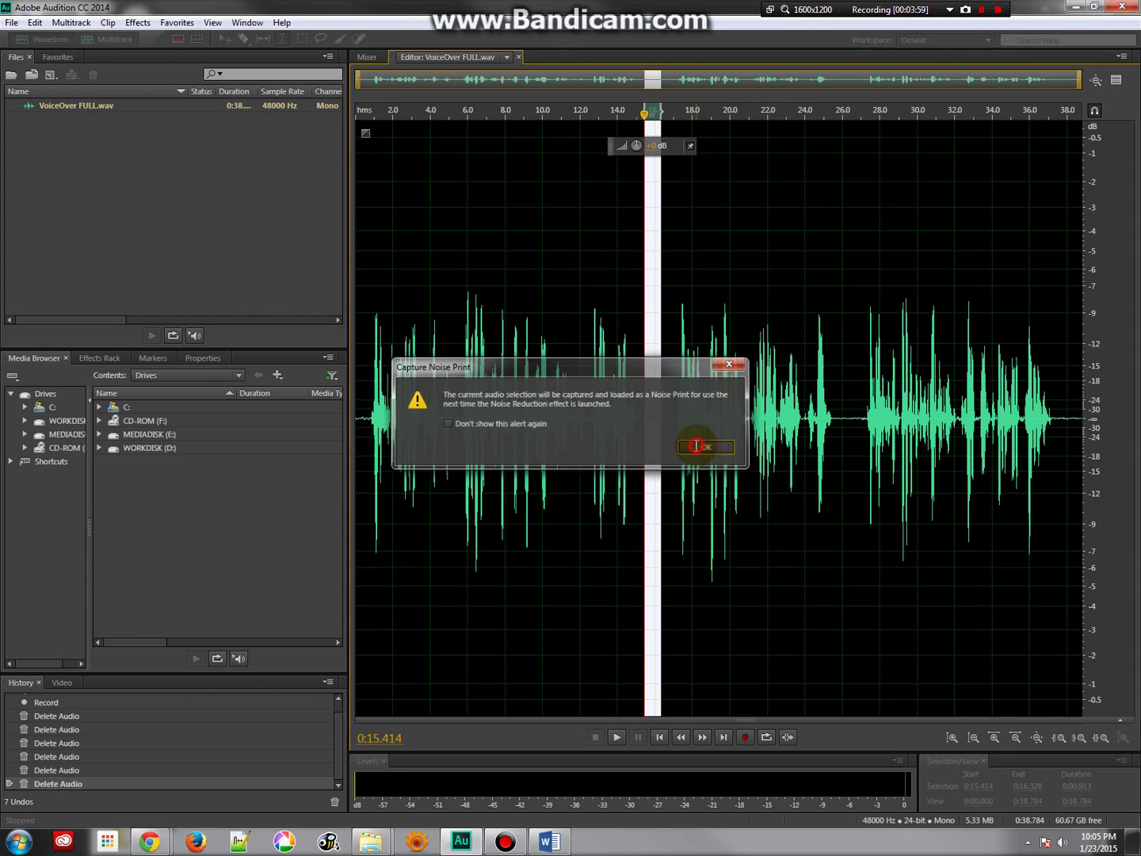
left_click(138, 22)
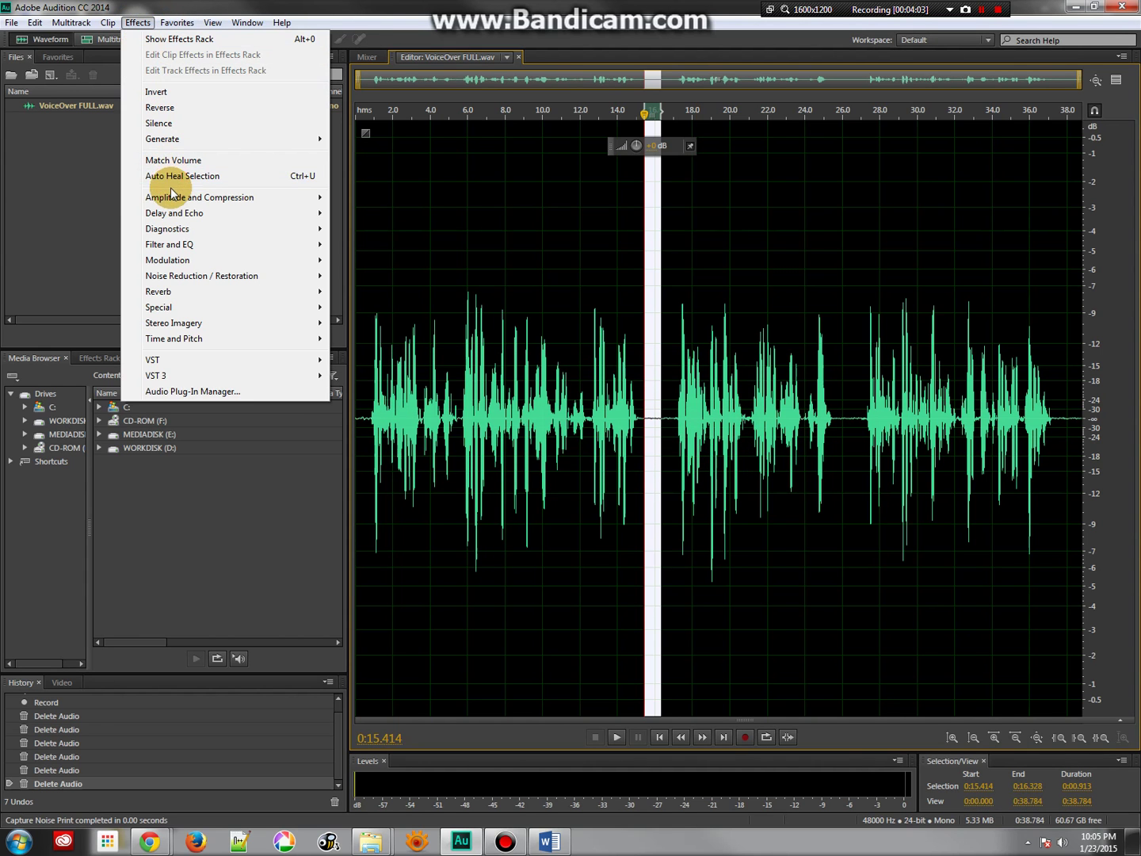
mouse_move(172, 214)
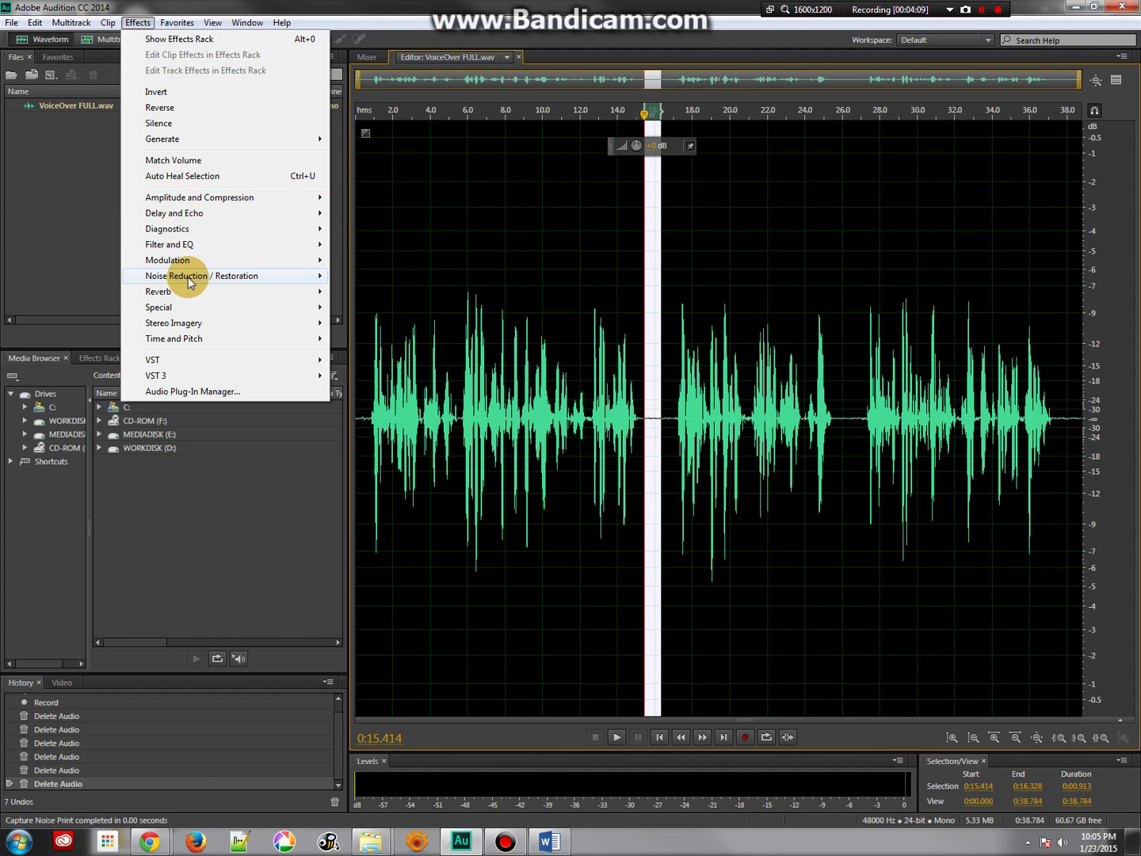
mouse_move(183, 275)
left_click(375, 276)
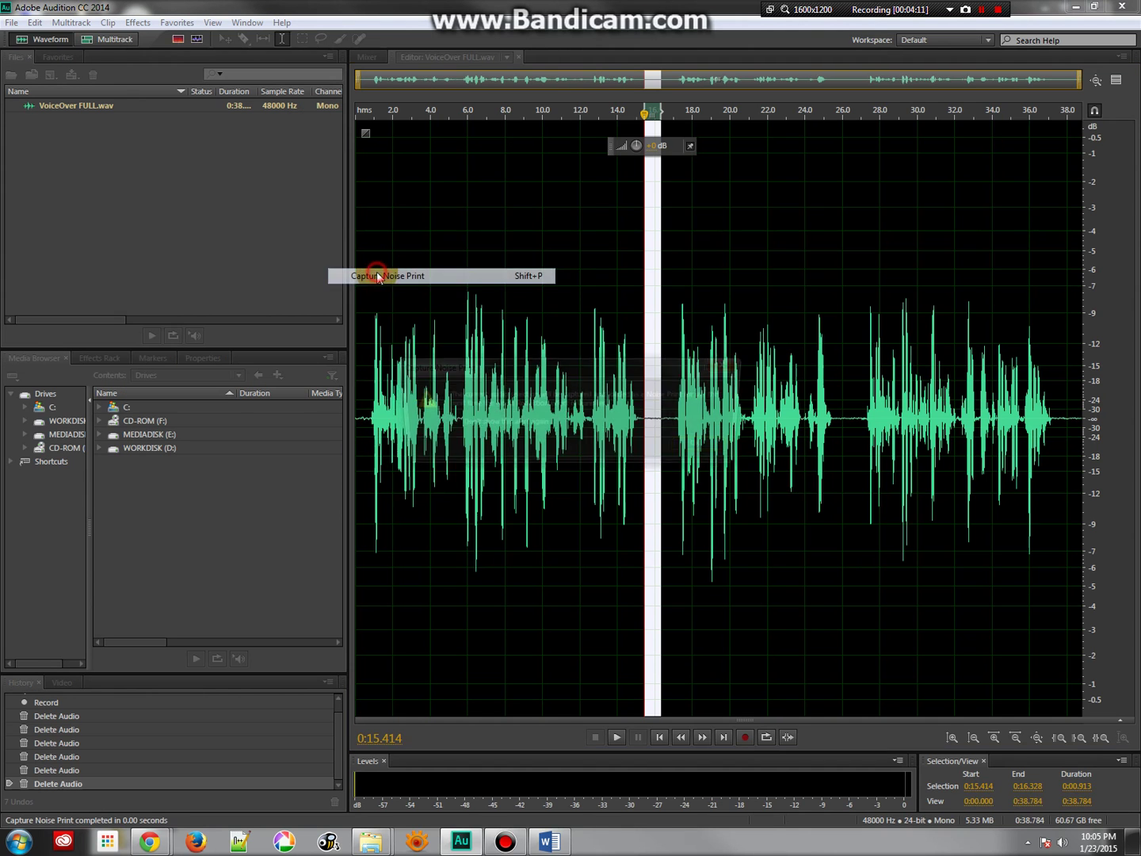
left_click(707, 448)
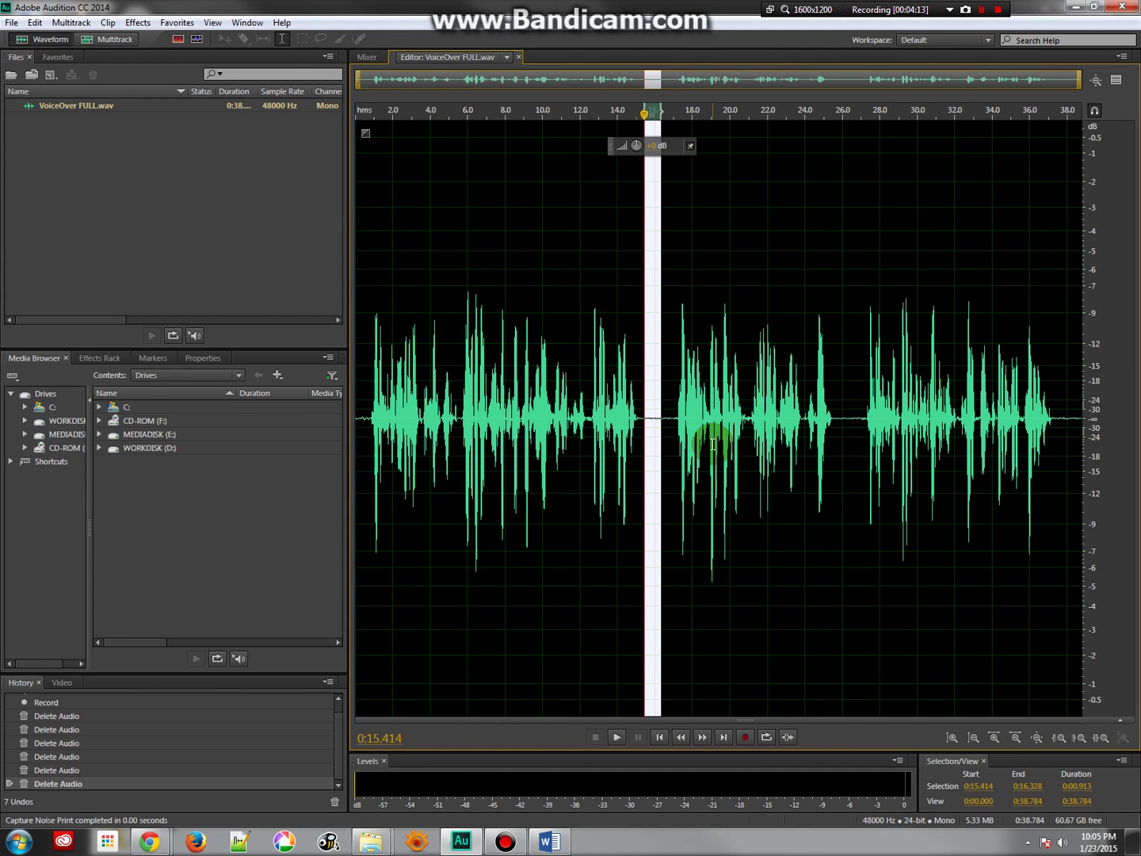
Preview Noise Reduction on the whole file from Default at 51% and 28.3 dB, closing unapplied
double_click(1075, 425)
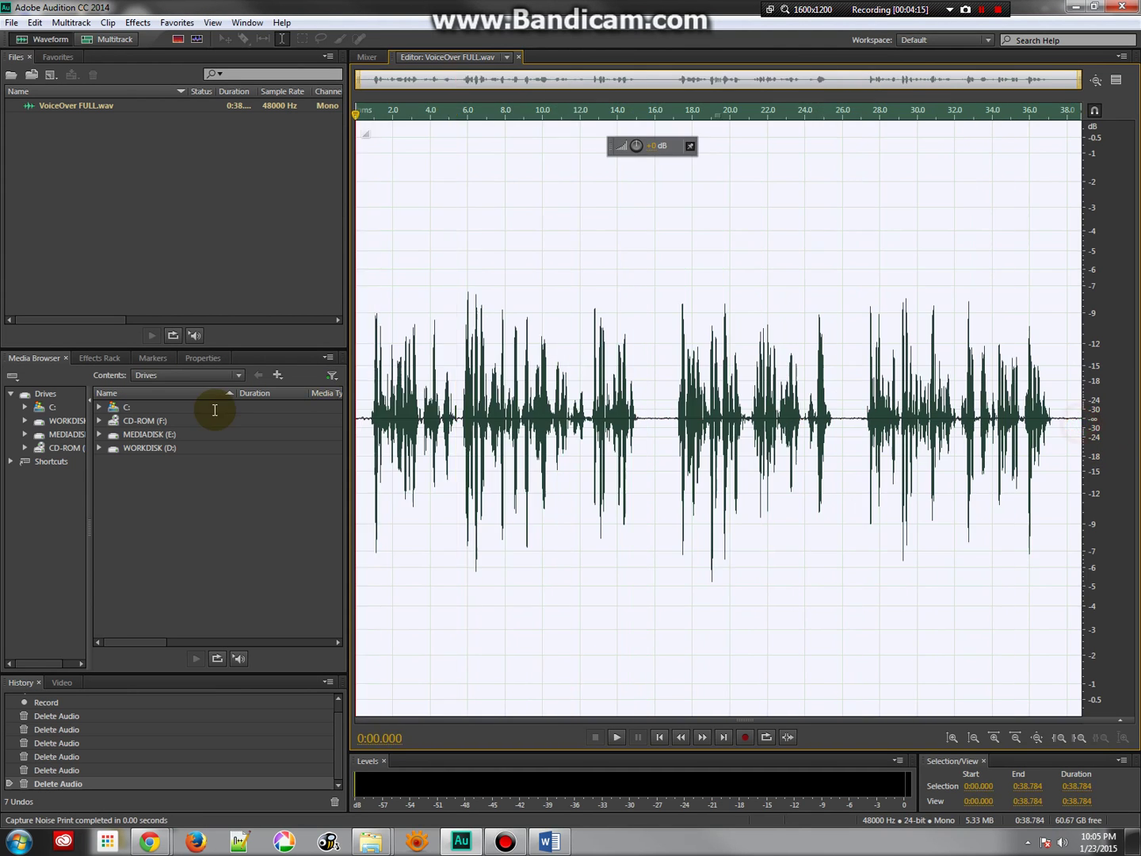
left_click(138, 22)
mouse_move(187, 275)
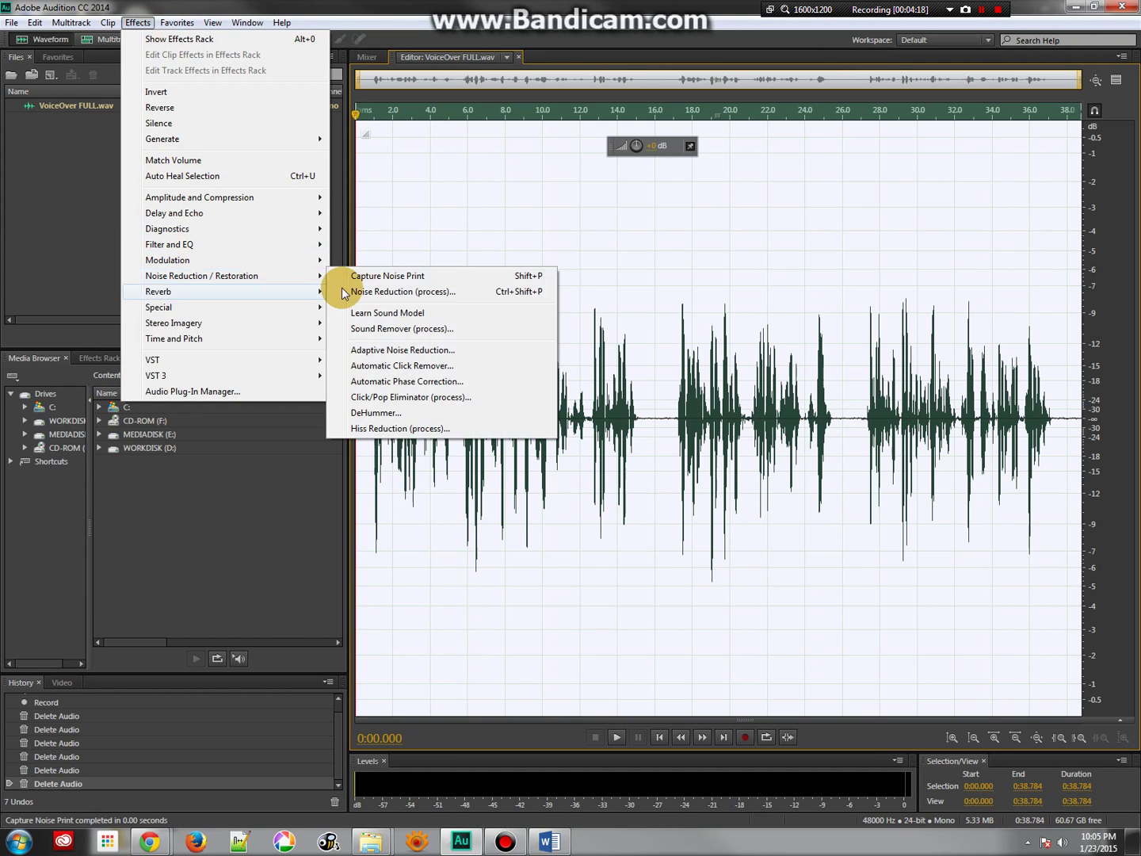
left_click(404, 293)
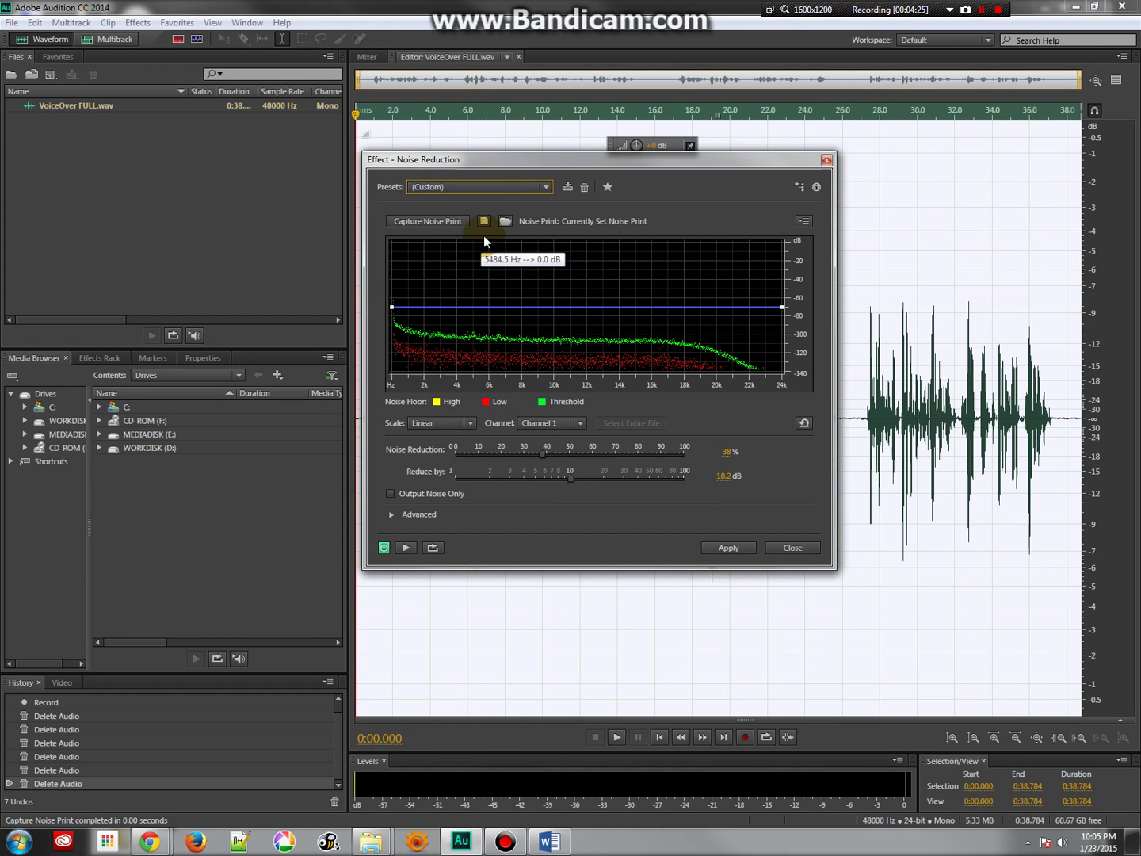
left_click(491, 188)
left_click(454, 204)
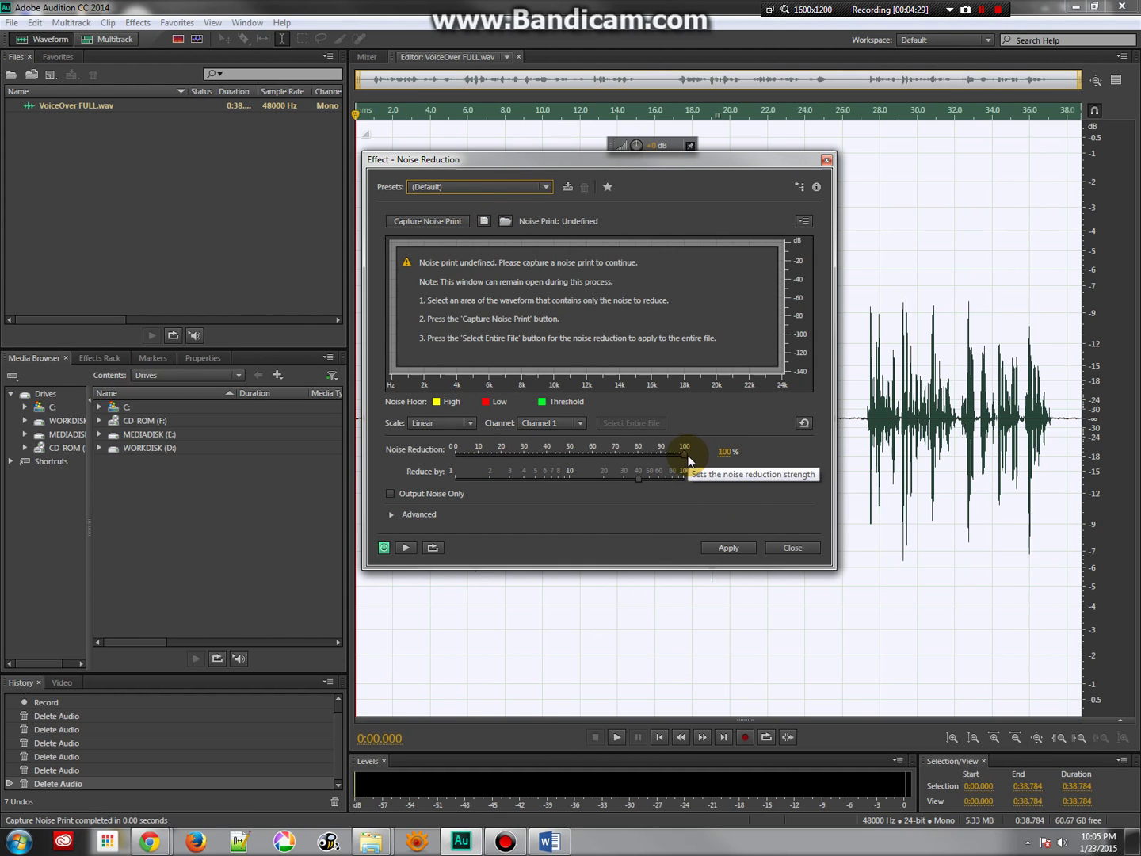
left_click_drag(686, 454, 570, 450)
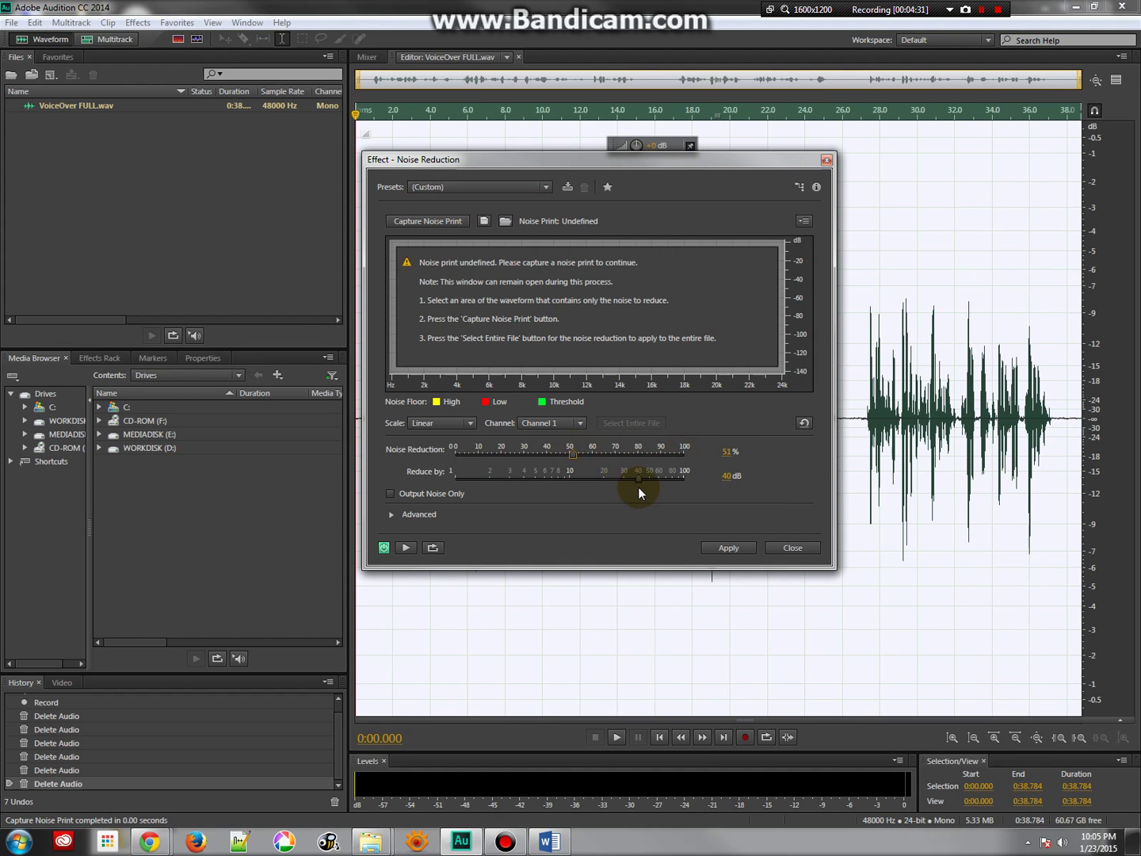
left_click_drag(640, 478, 622, 479)
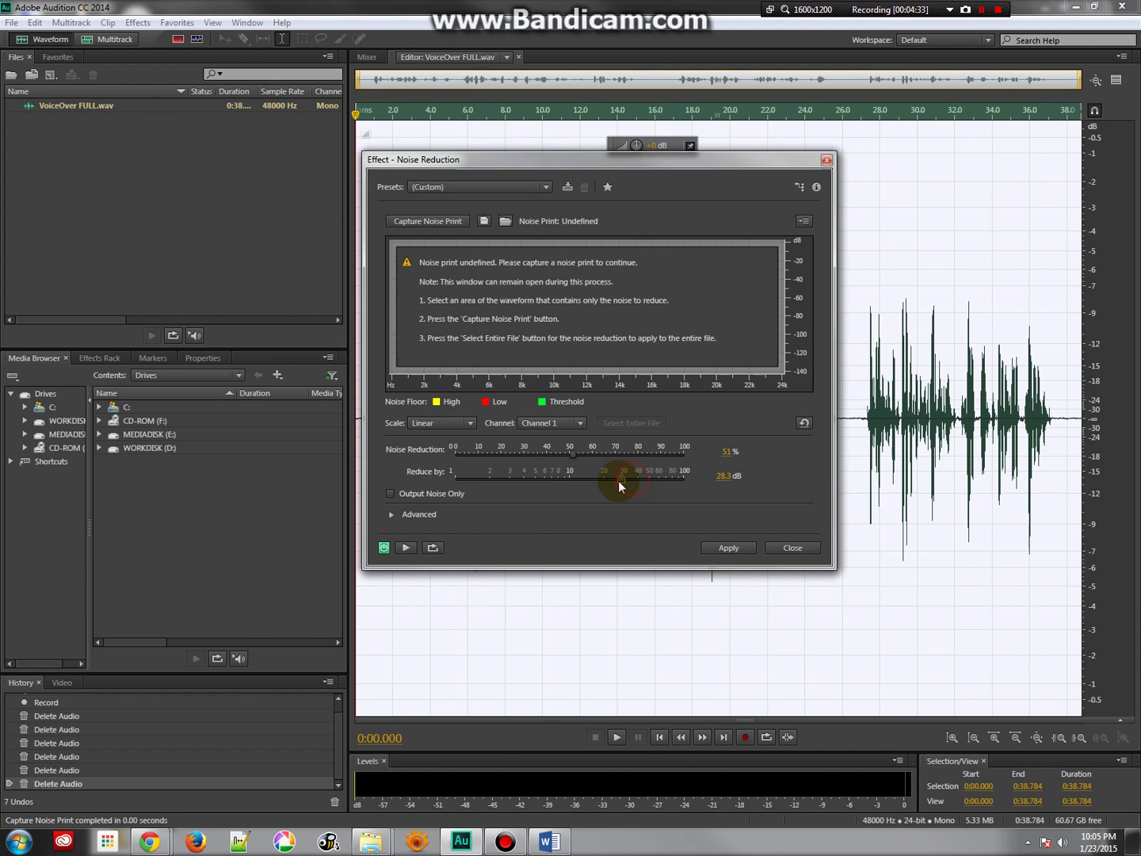
left_click(406, 548)
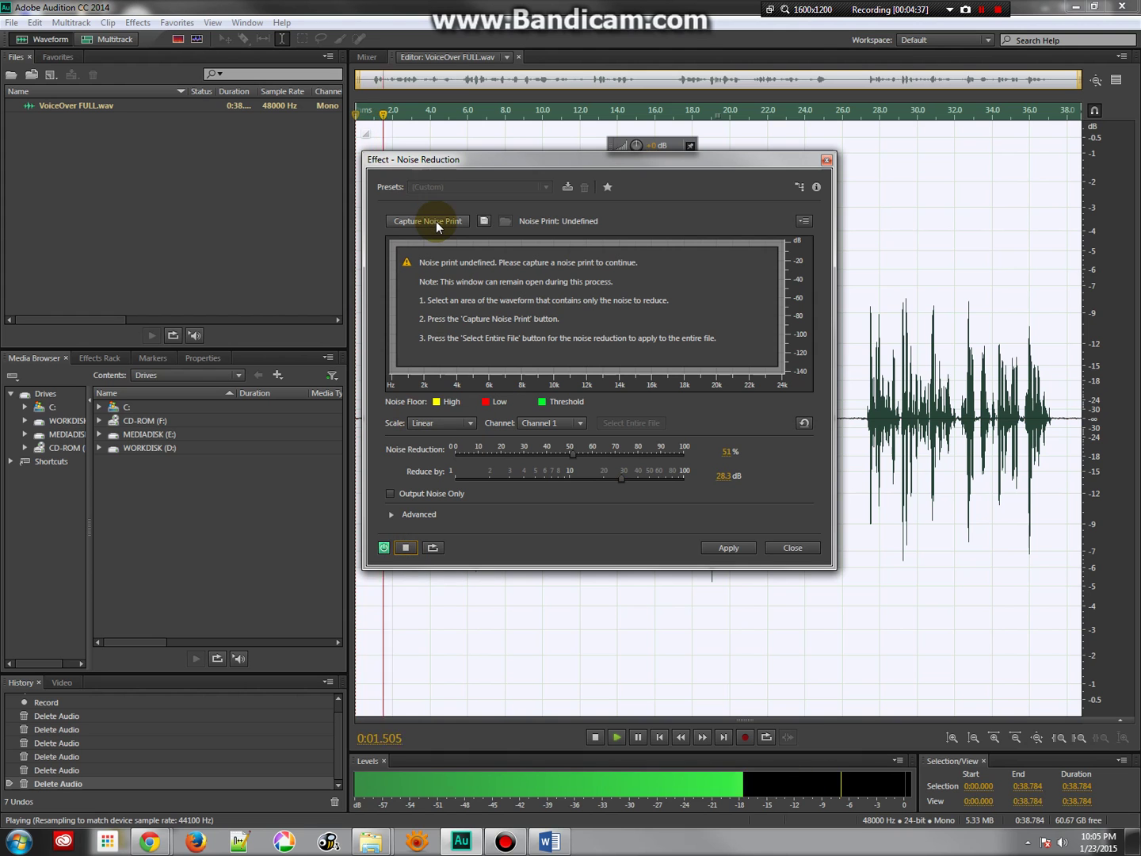
left_click(791, 547)
Capture a new noise print from the quiet stretch 0:15.719–0:16.480
left_click_drag(645, 418, 667, 416)
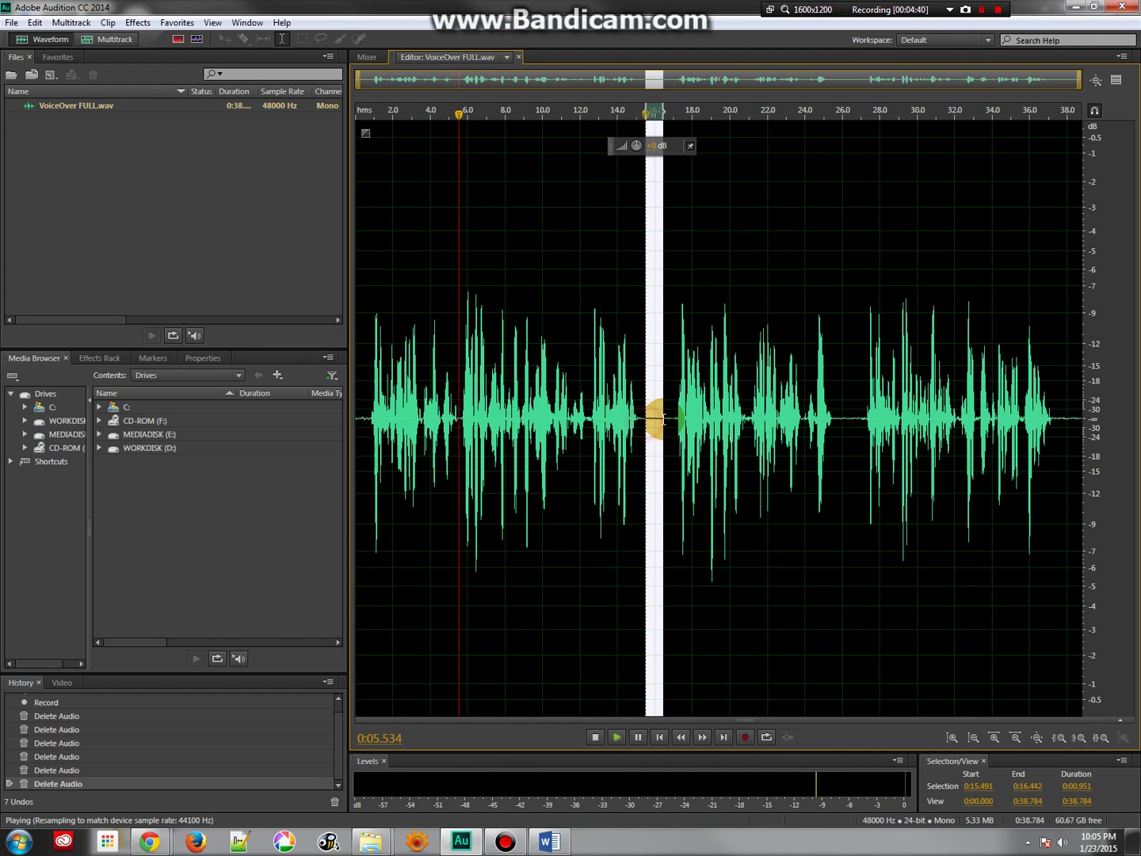
right_click(662, 414)
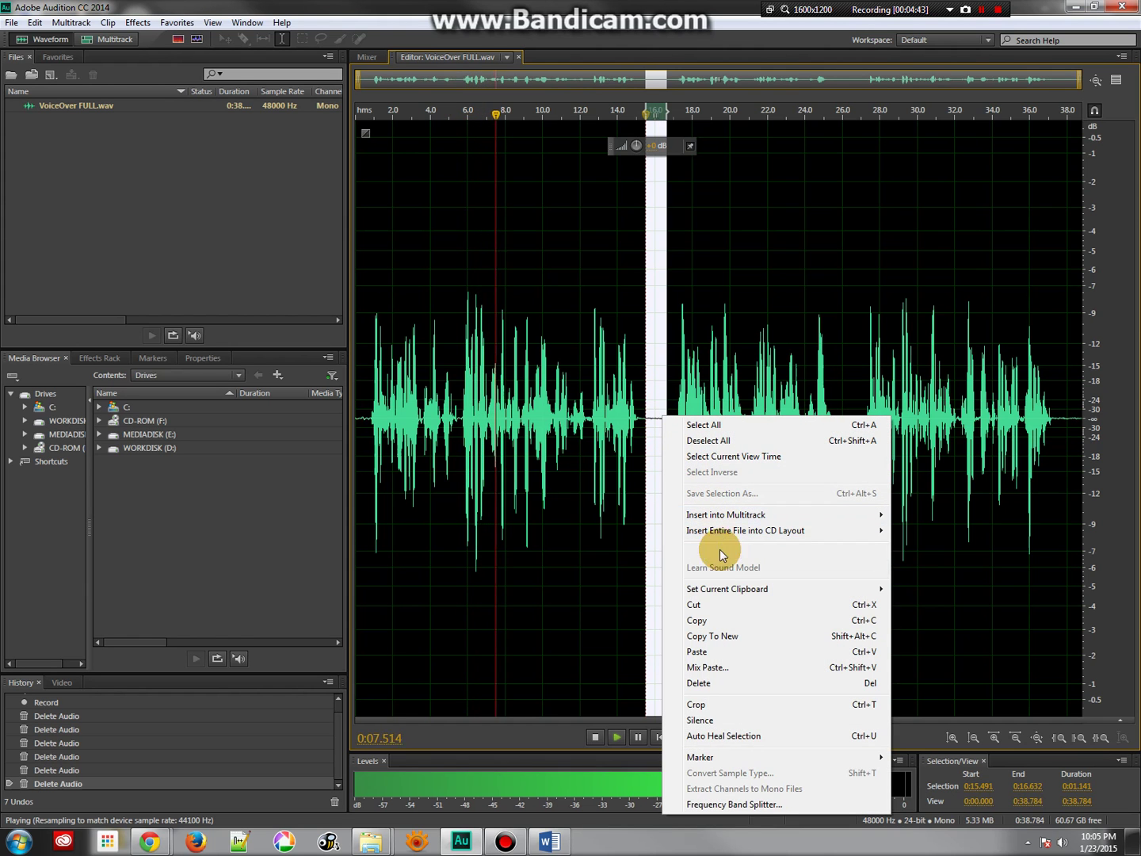
left_click(581, 487)
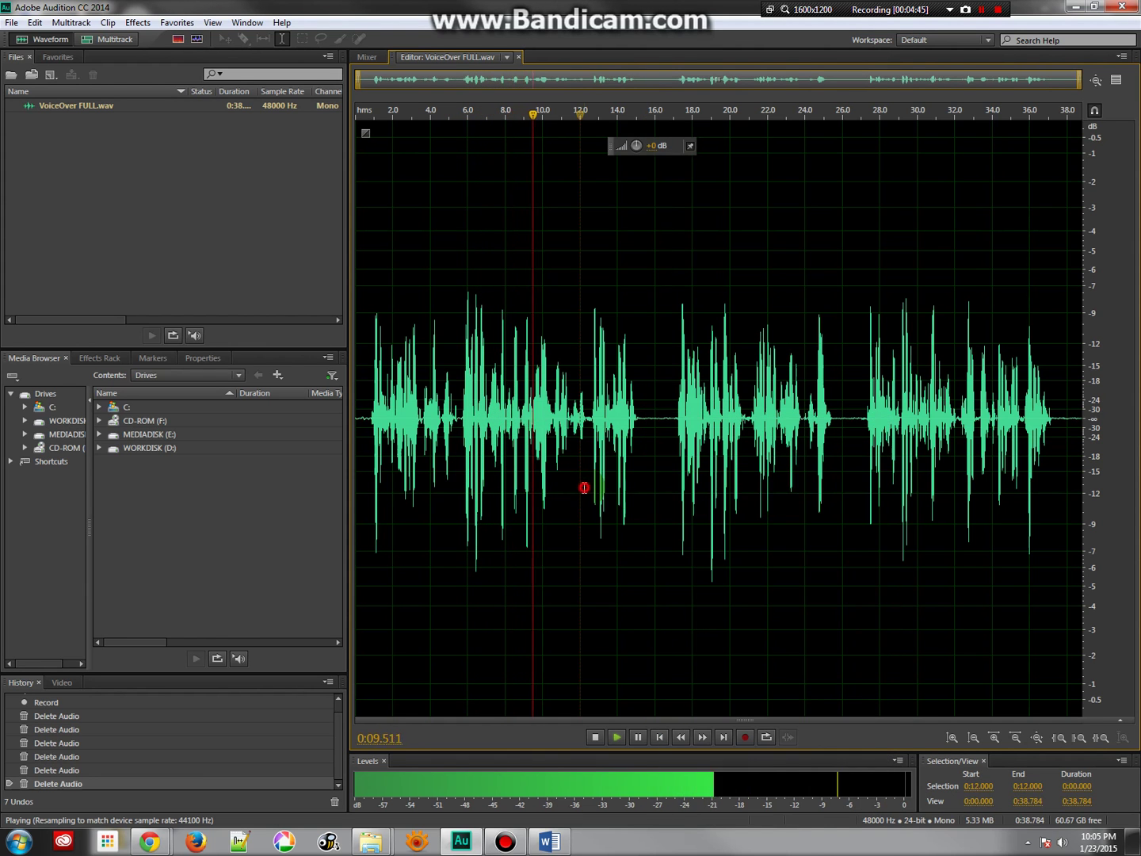
key("space")
left_click_drag(650, 418, 664, 418)
right_click(655, 418)
left_click(703, 559)
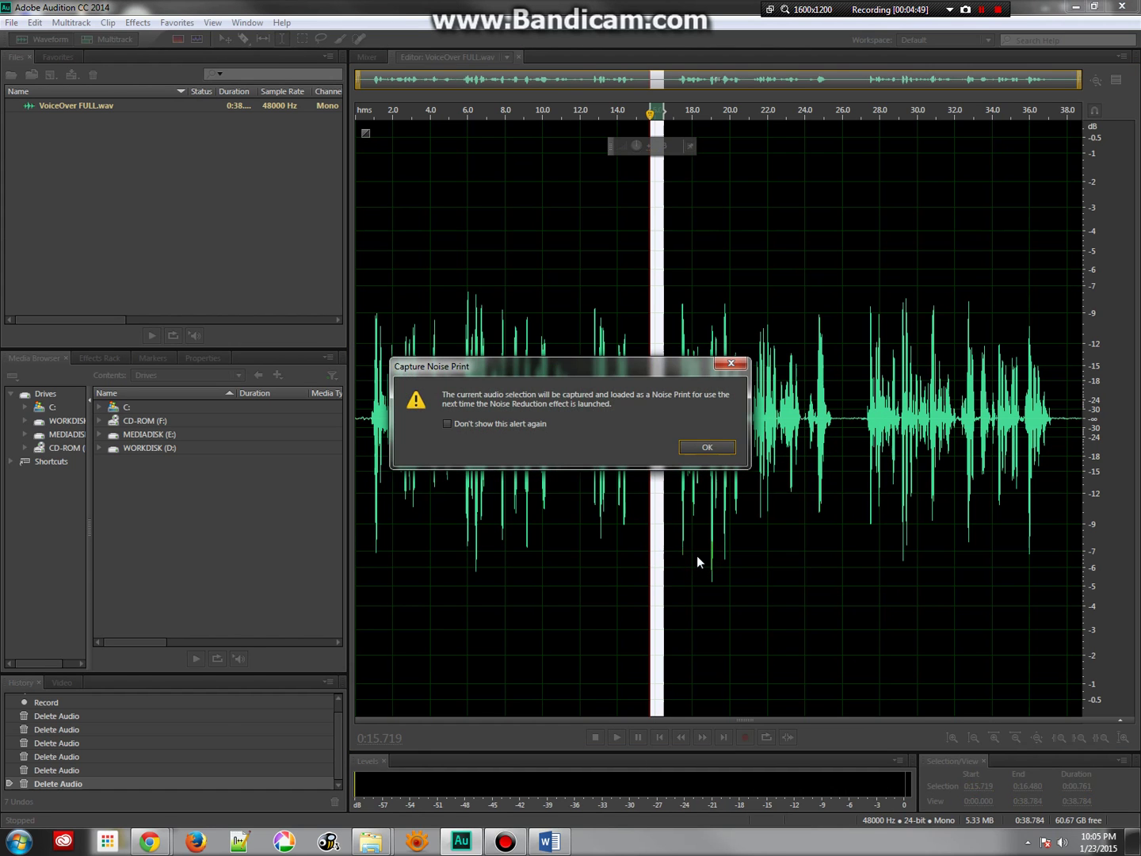
left_click(698, 446)
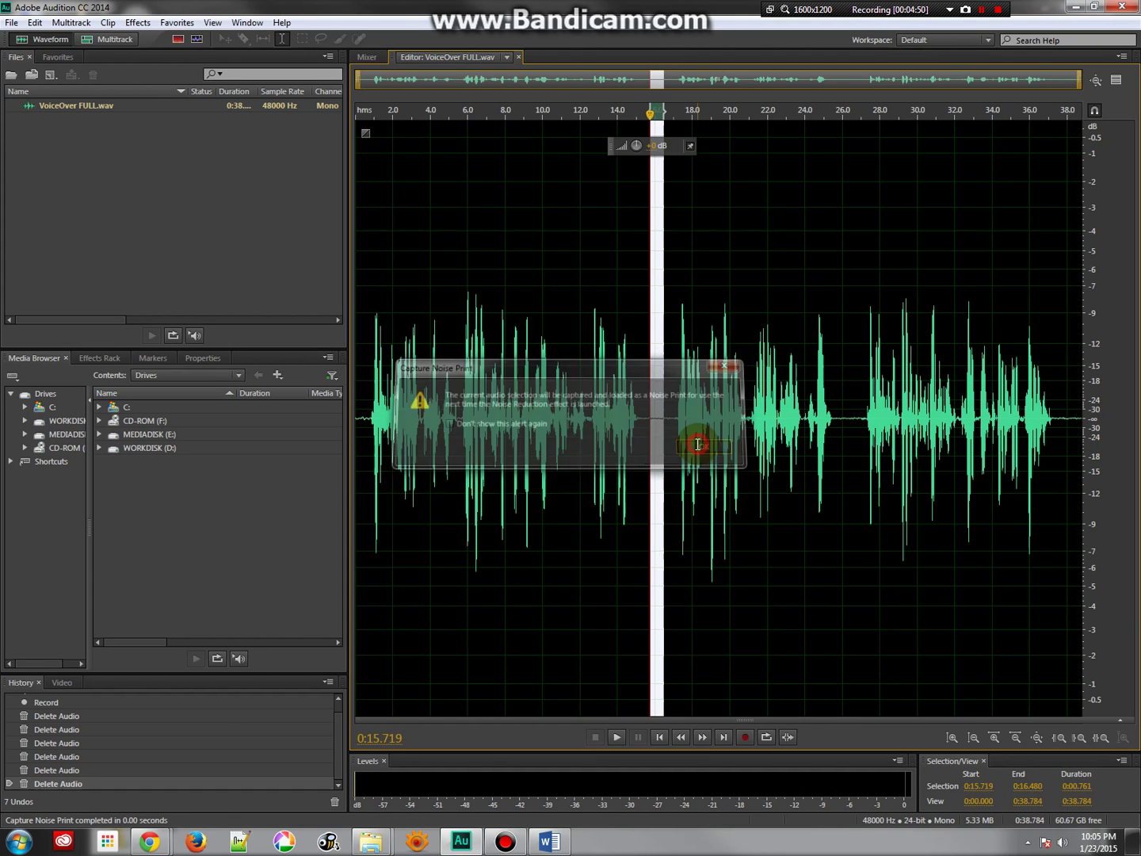
left_click(177, 23)
left_click(138, 22)
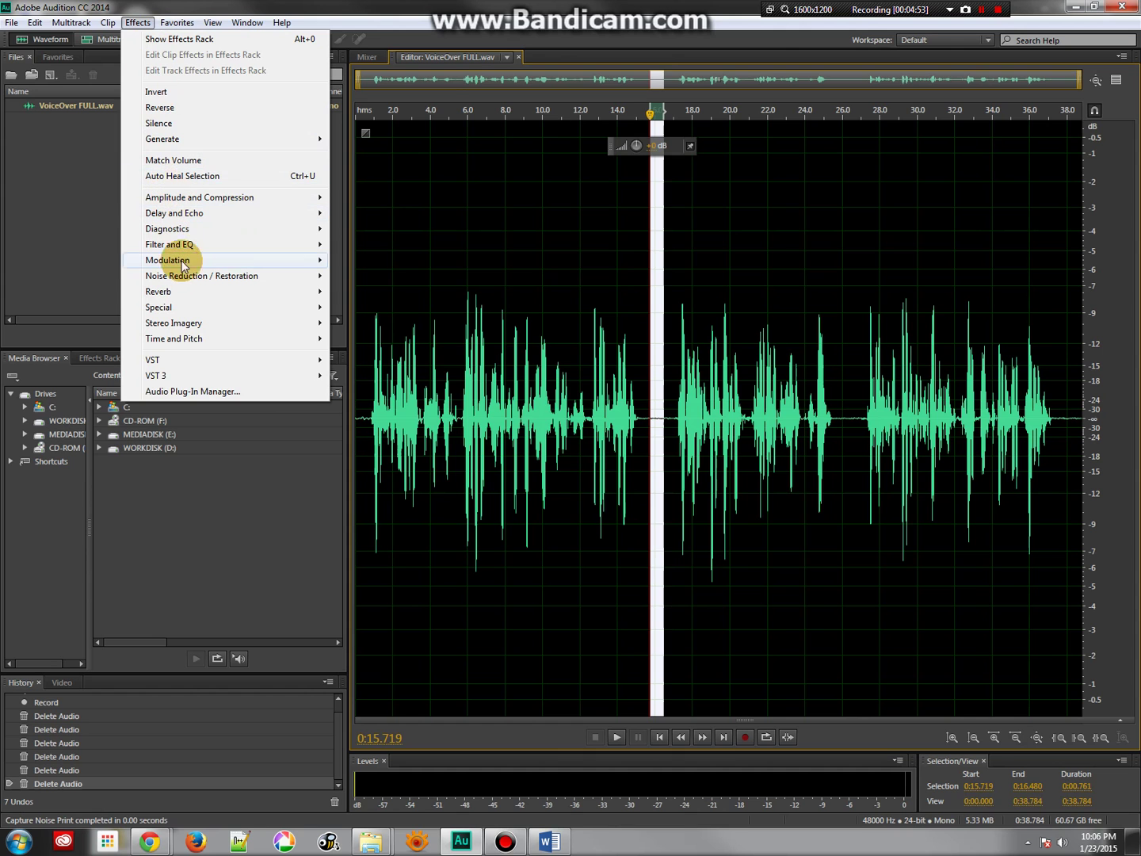
Preview and apply Noise Reduction at 49% and 23.5 dB to the selected stretch
mouse_move(187, 276)
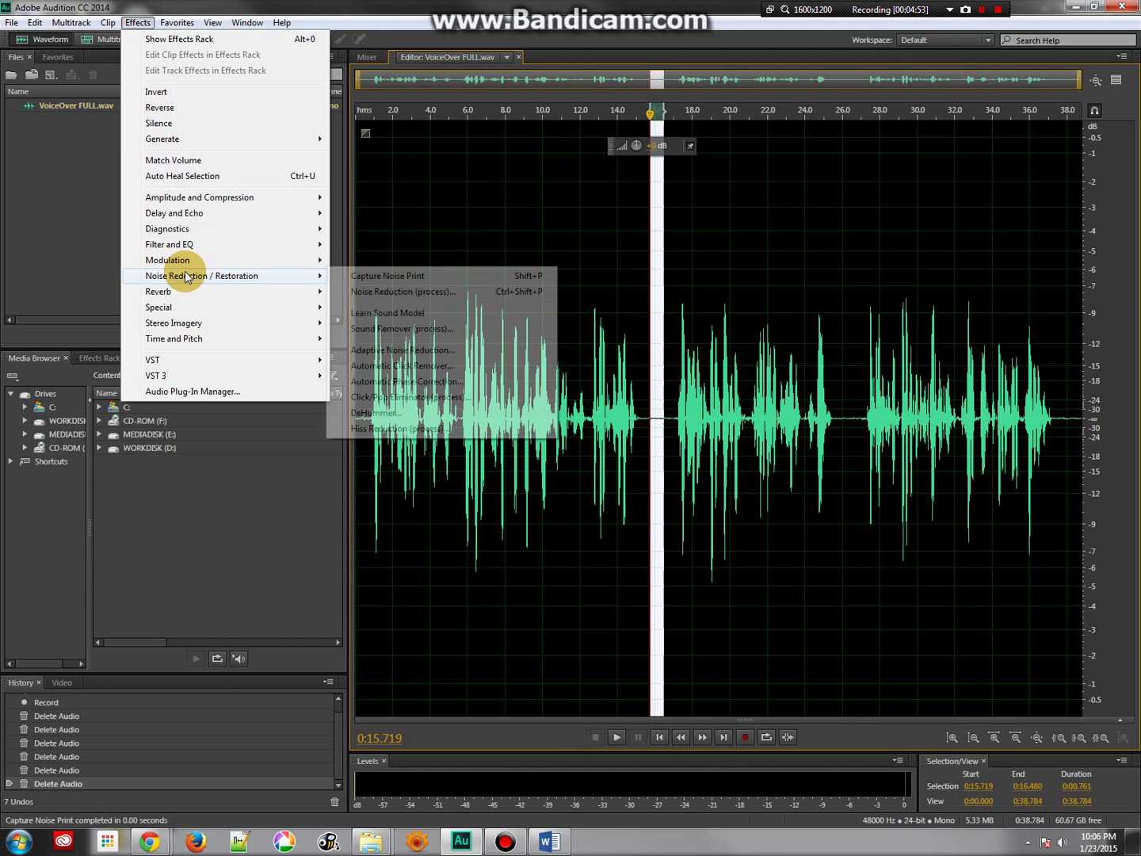
left_click(410, 292)
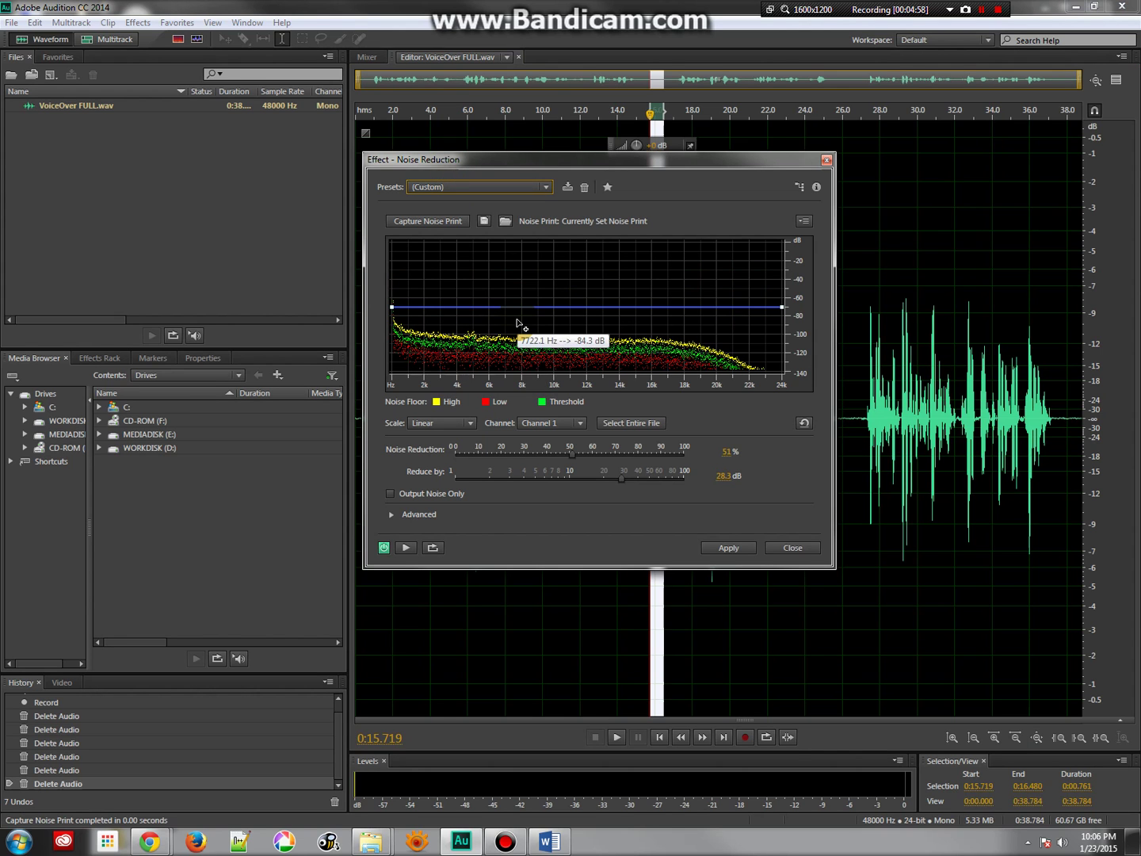
left_click(624, 473)
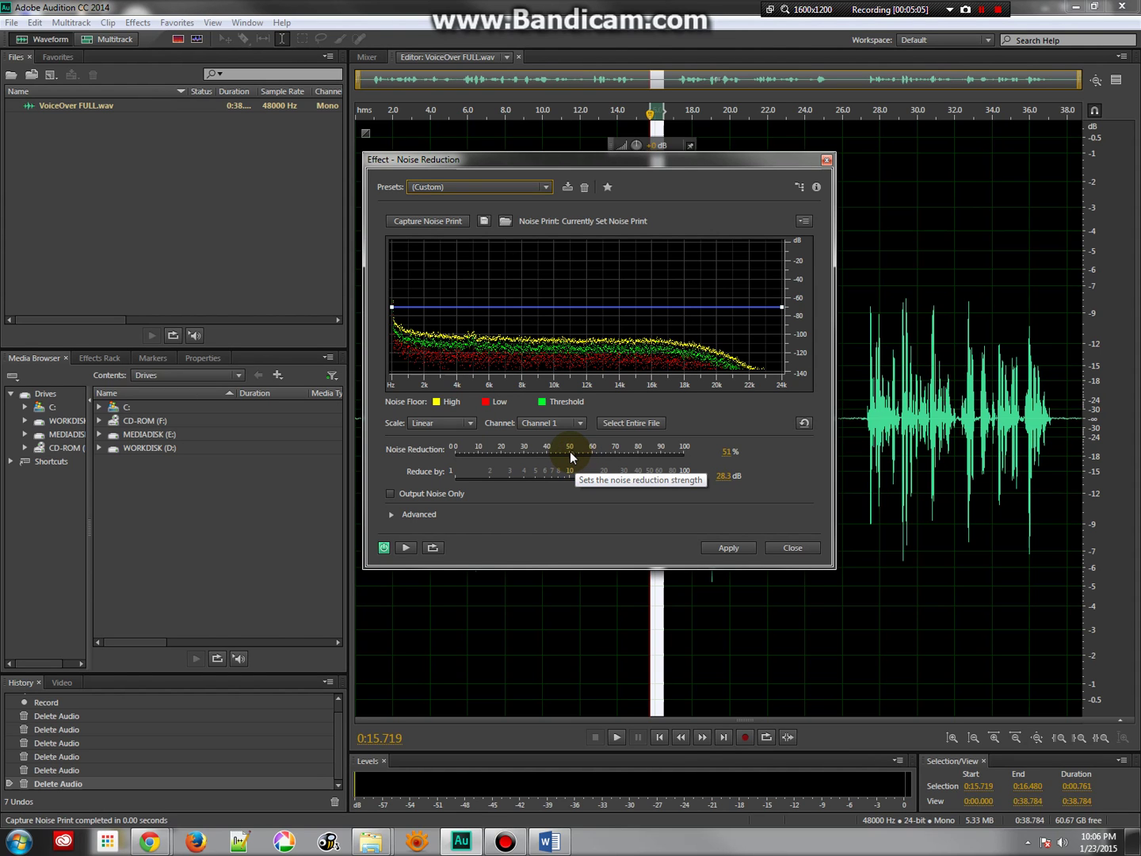
mouse_move(571, 457)
left_mouse_down()
mouse_move(548, 455)
mouse_move(566, 459)
left_mouse_up()
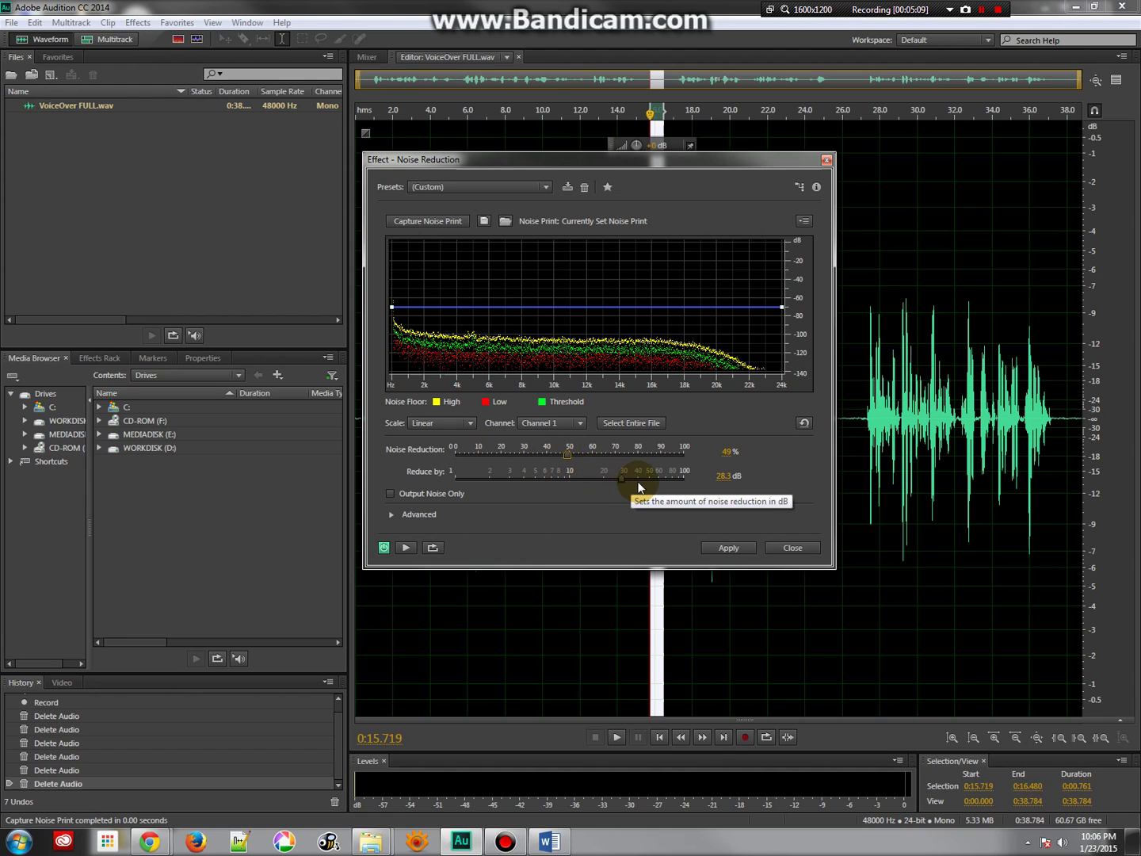
left_click_drag(621, 479, 607, 480)
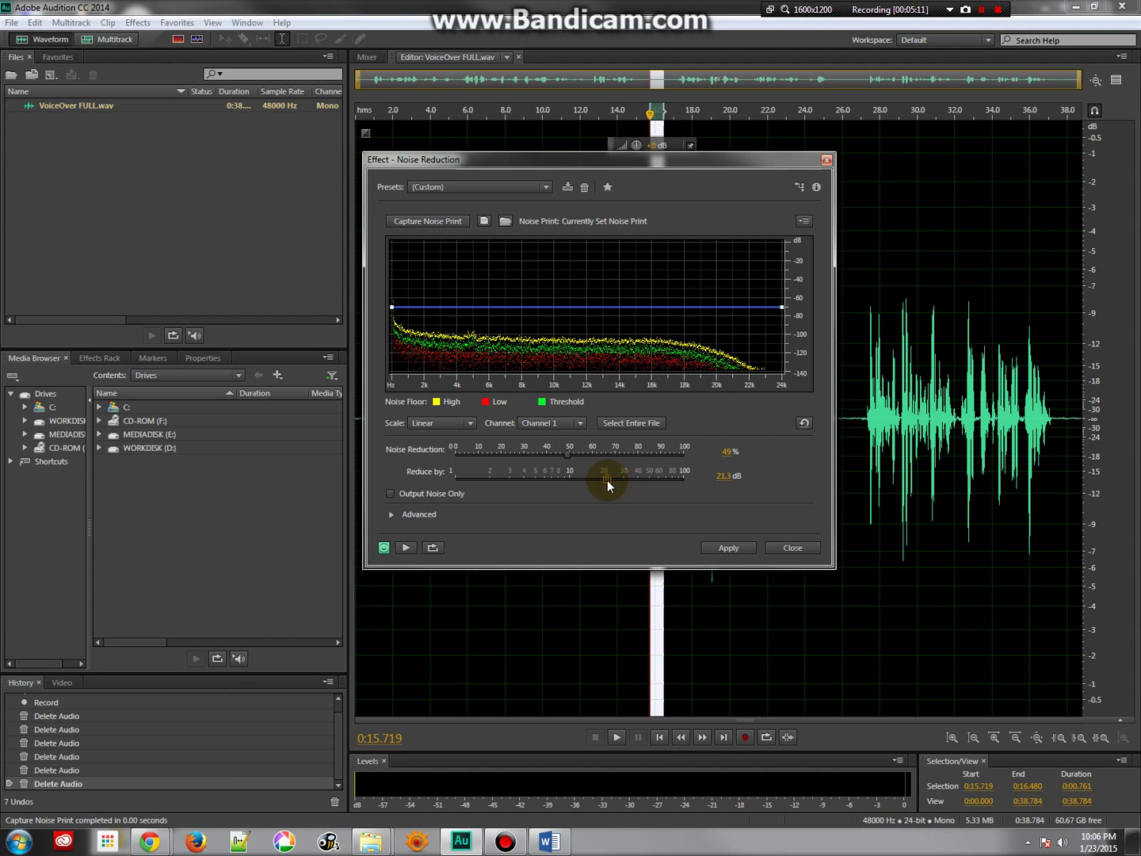
left_click(407, 548)
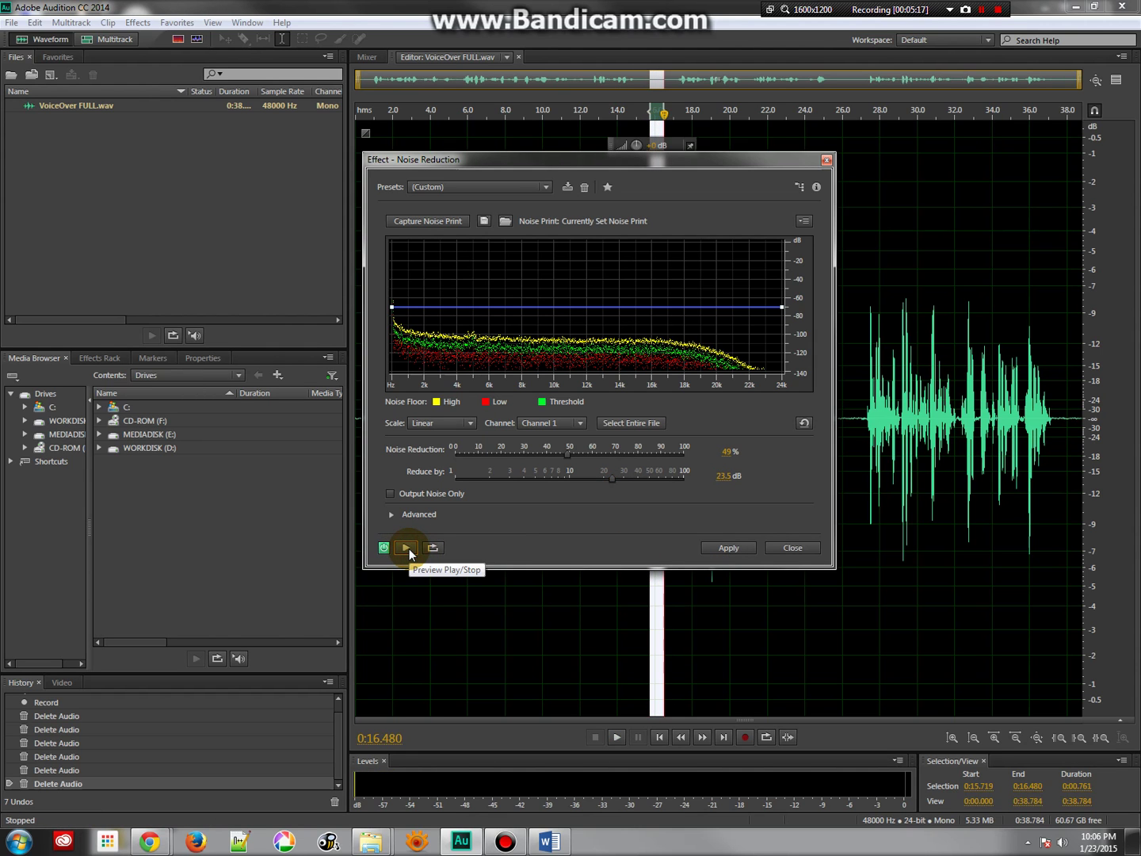
left_click(734, 551)
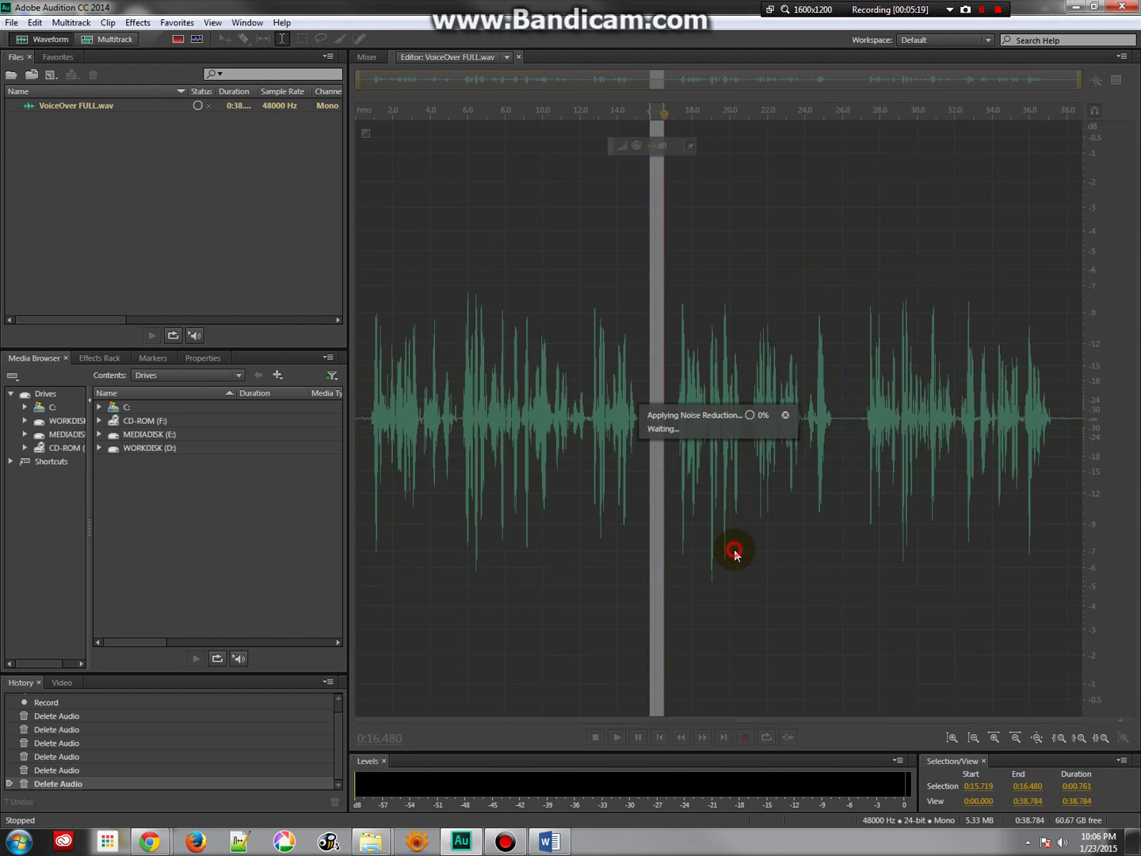
left_click(476, 403)
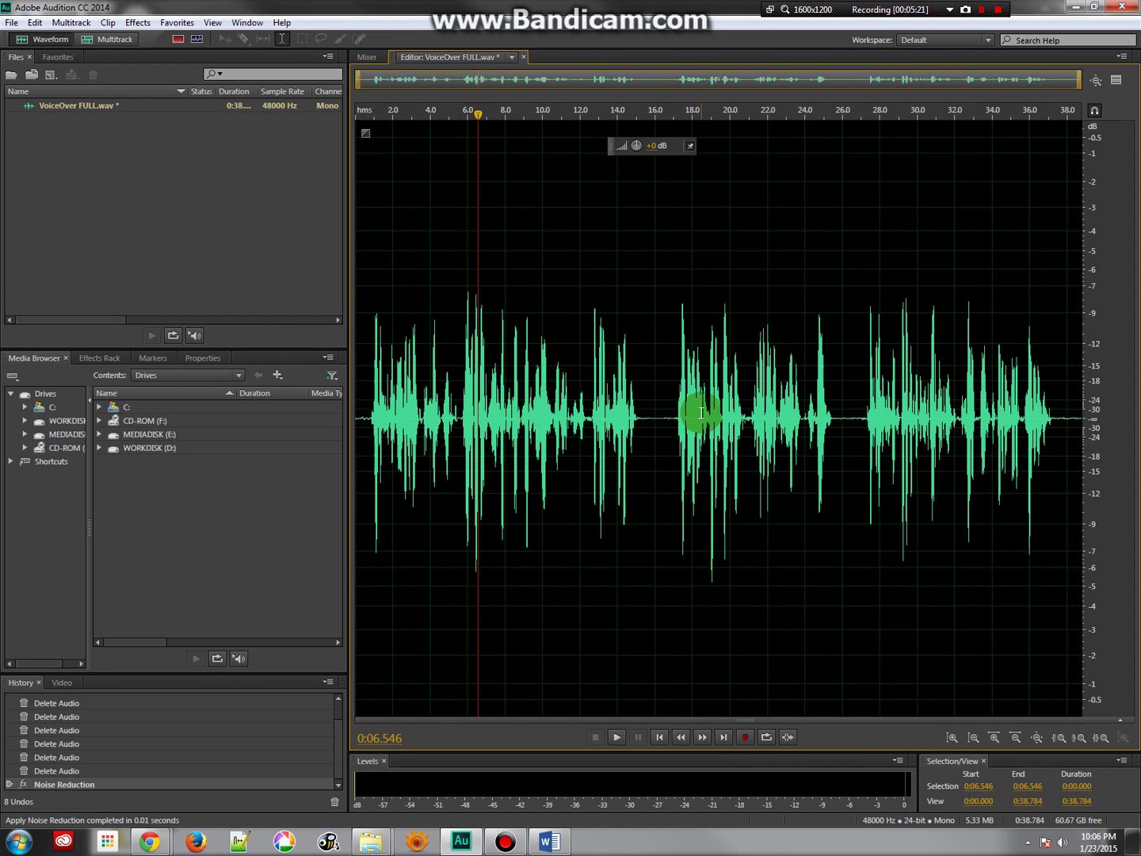
Undo the stretch-only reduction and apply Noise Reduction at 48% and 23.5 dB to the whole recording
key("ctrl+z")
left_click(653, 404)
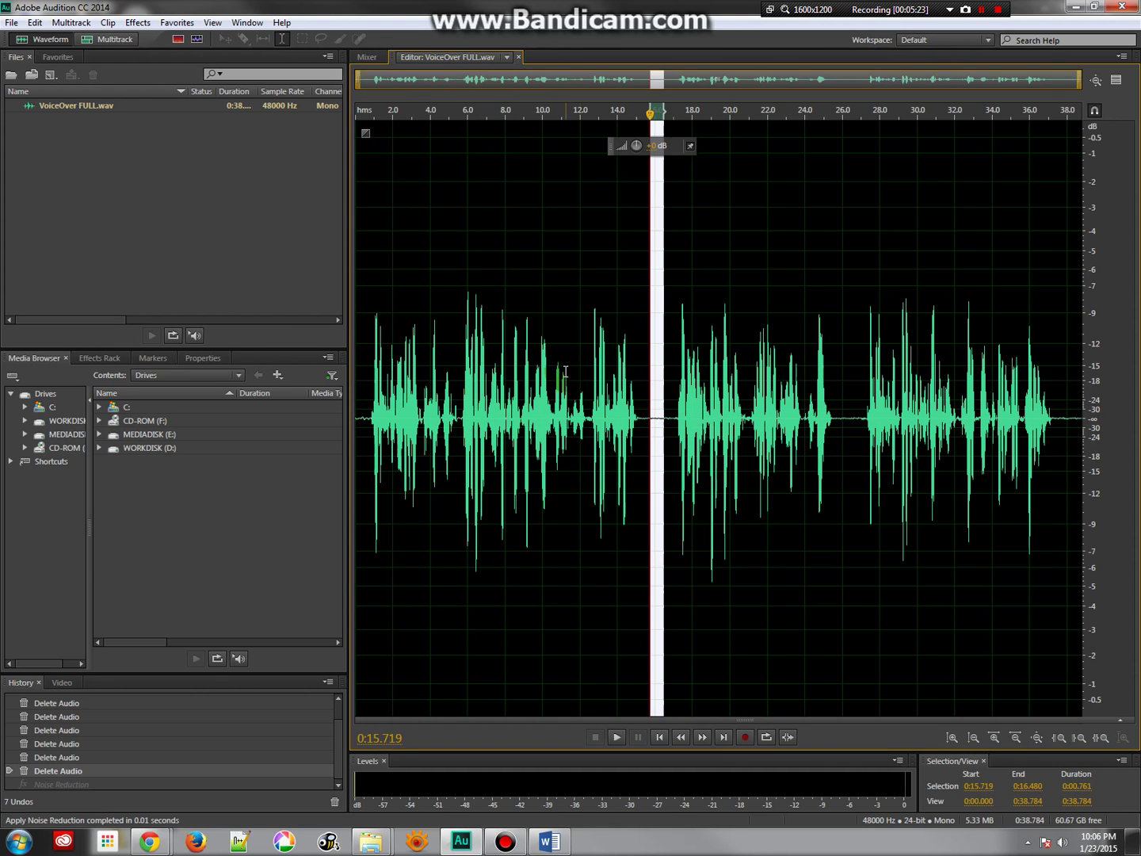
left_click(565, 371)
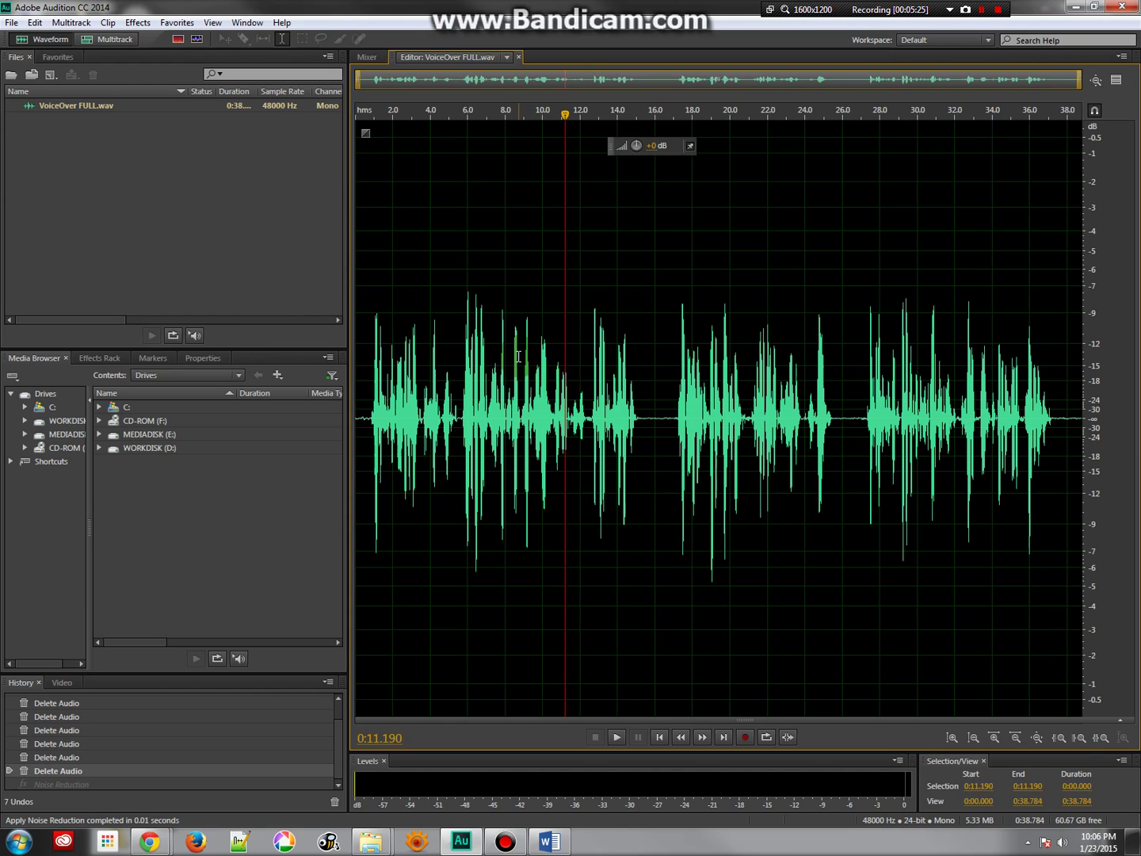
left_click(136, 23)
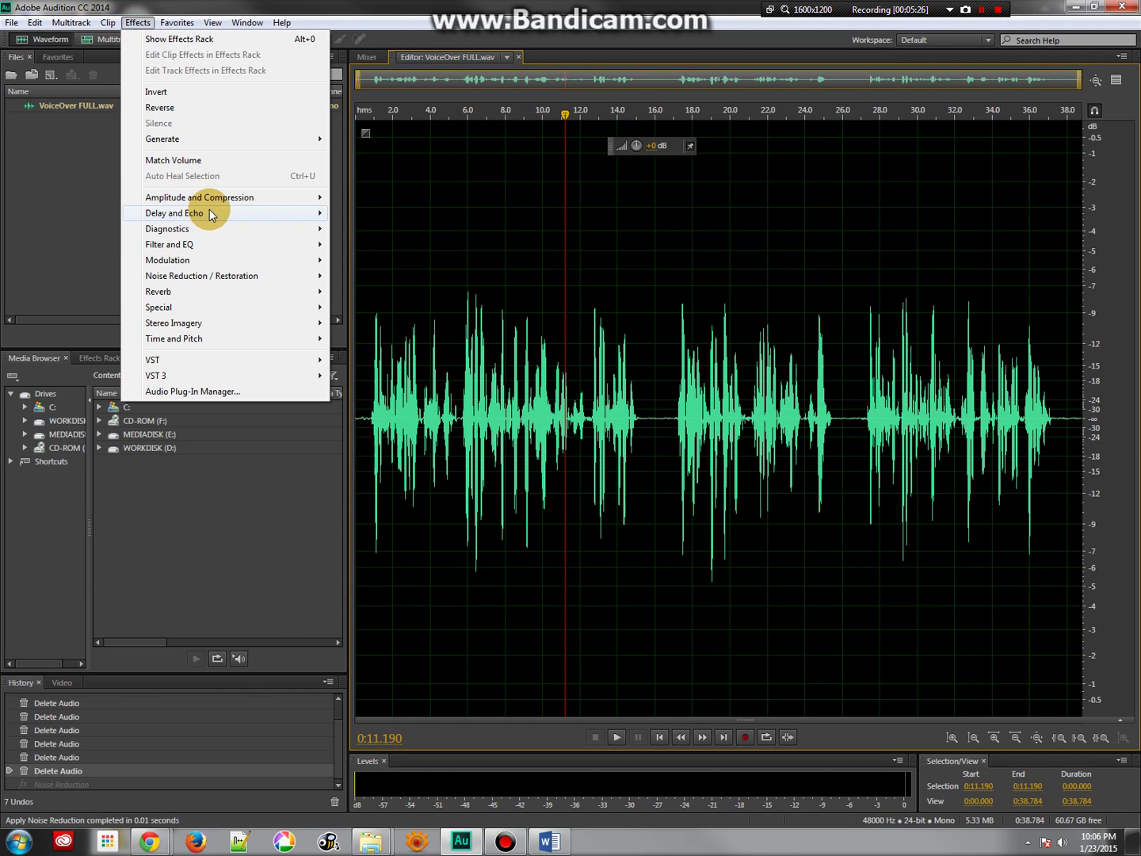
mouse_move(209, 201)
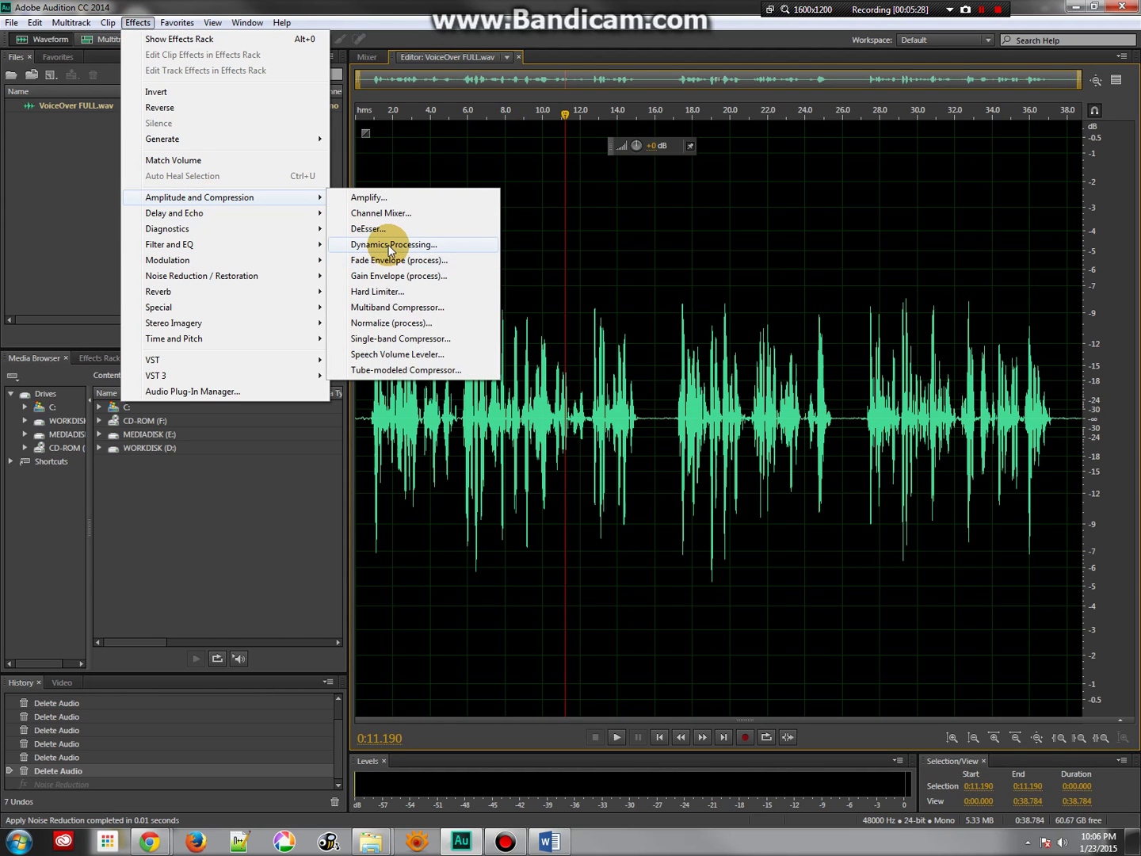
mouse_move(285, 275)
left_click(397, 294)
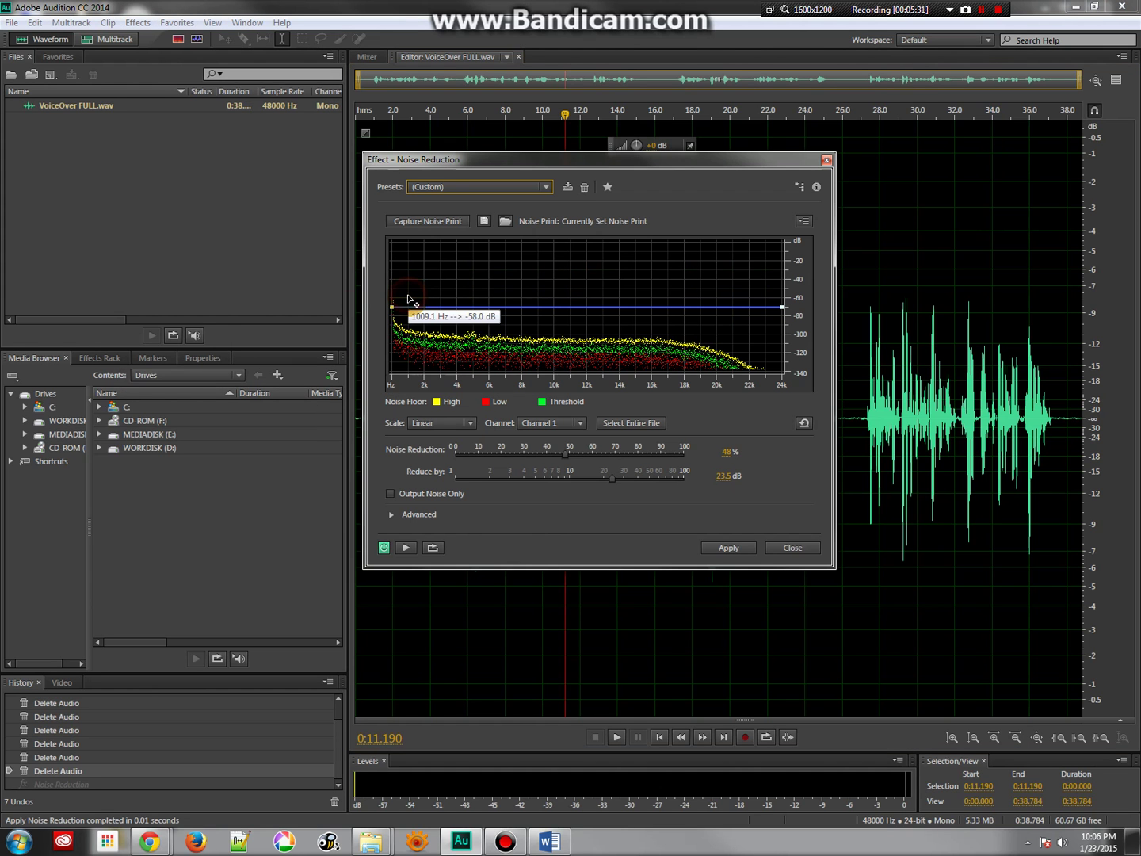
left_click(737, 550)
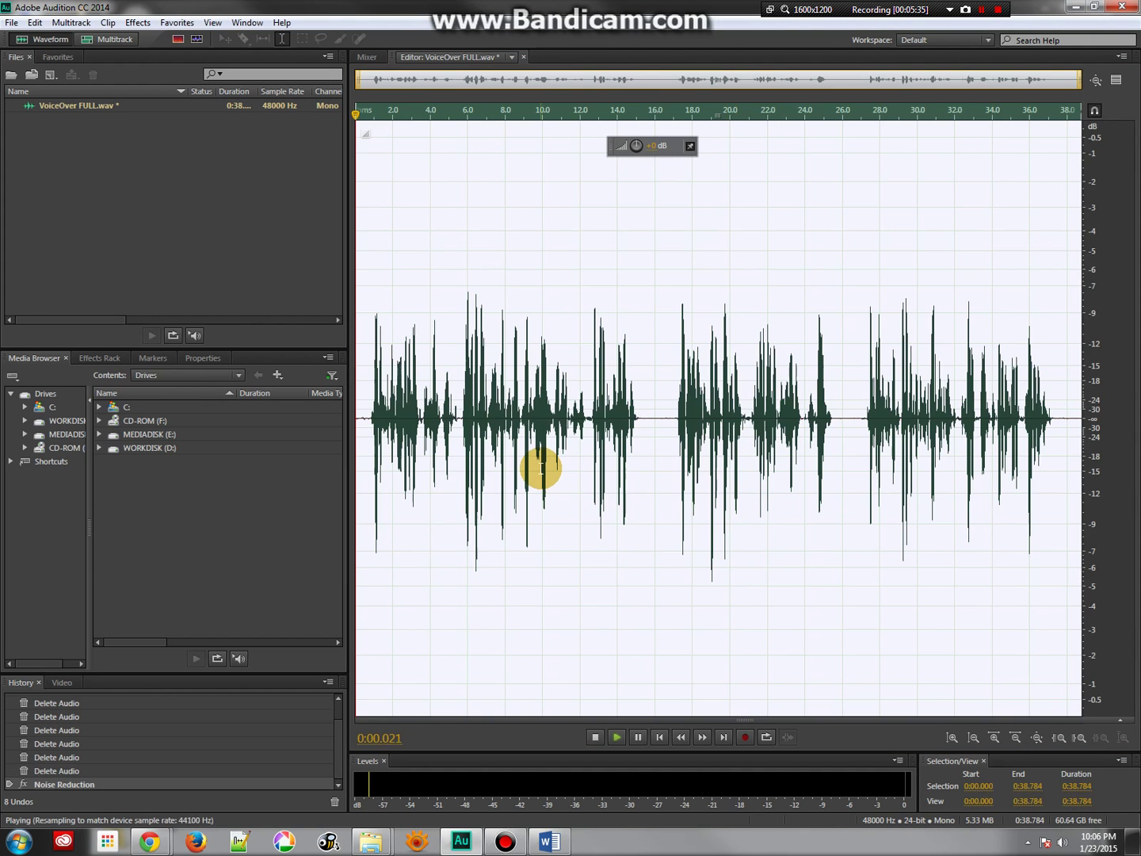
key("space")
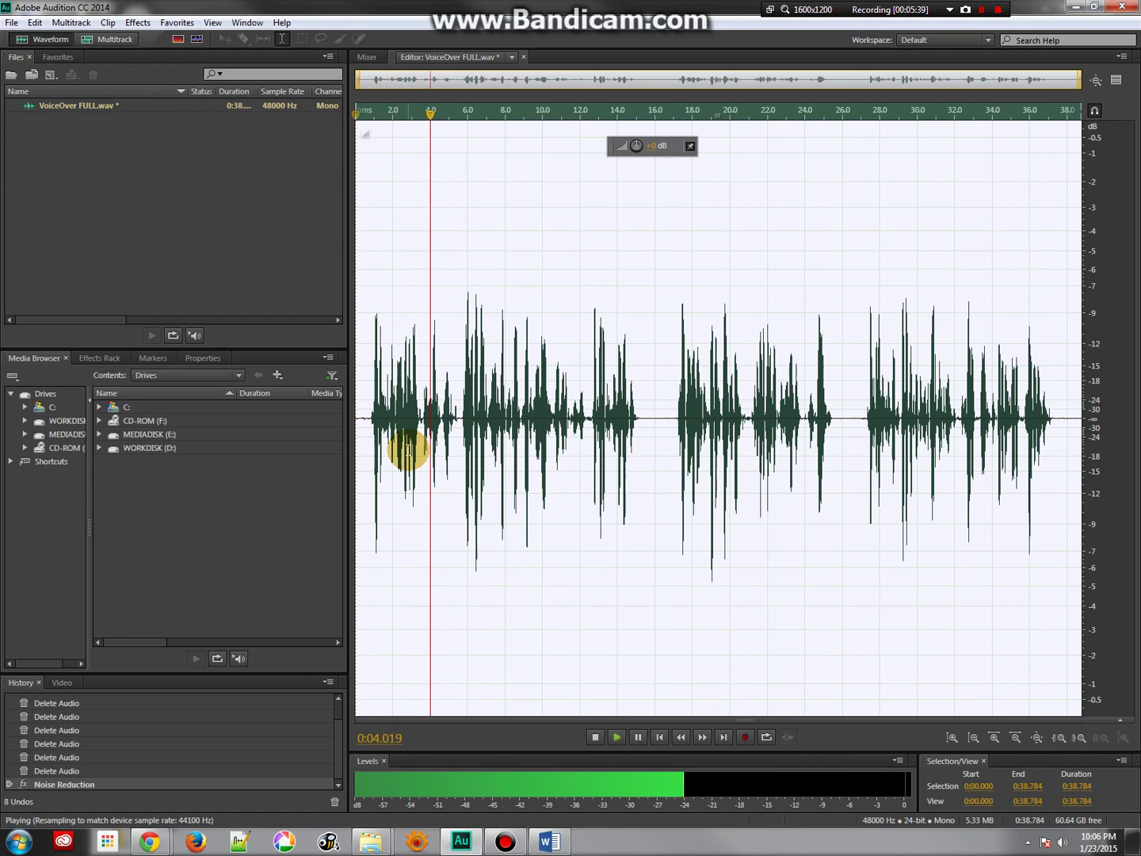
key("space")
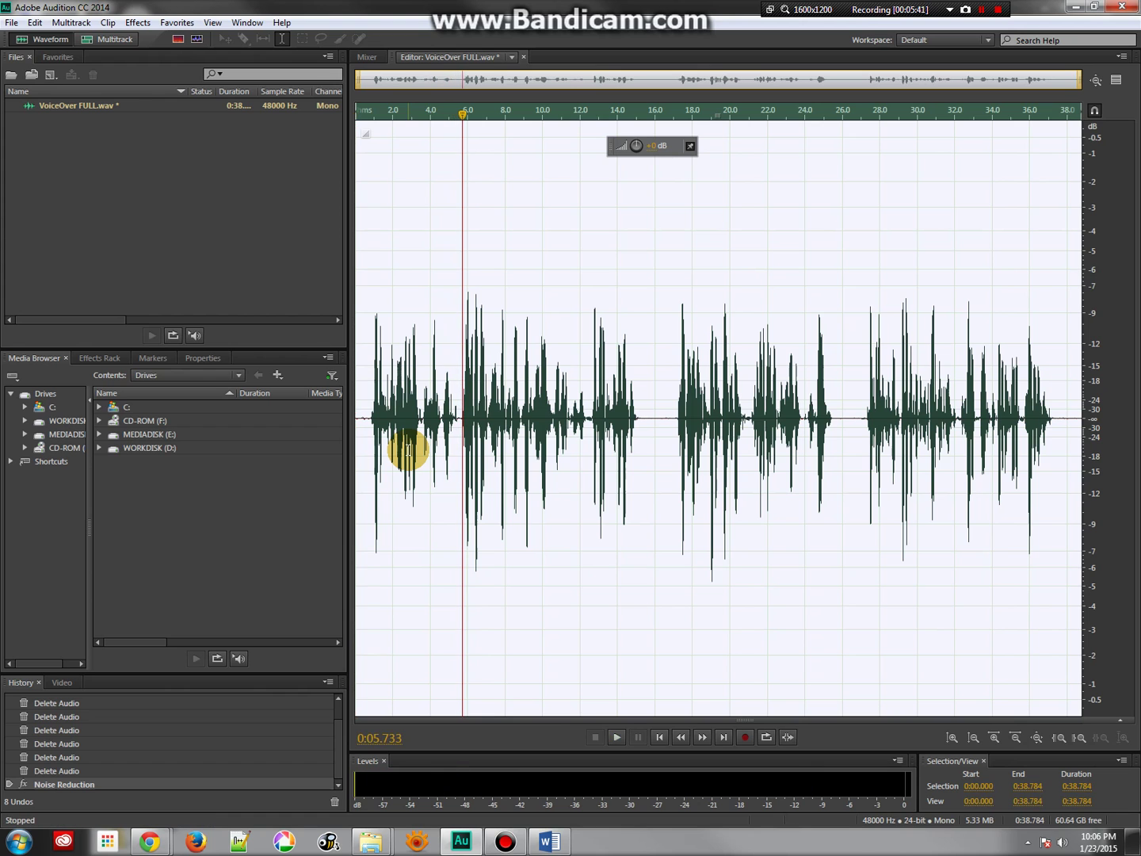
left_click(646, 420)
key("space")
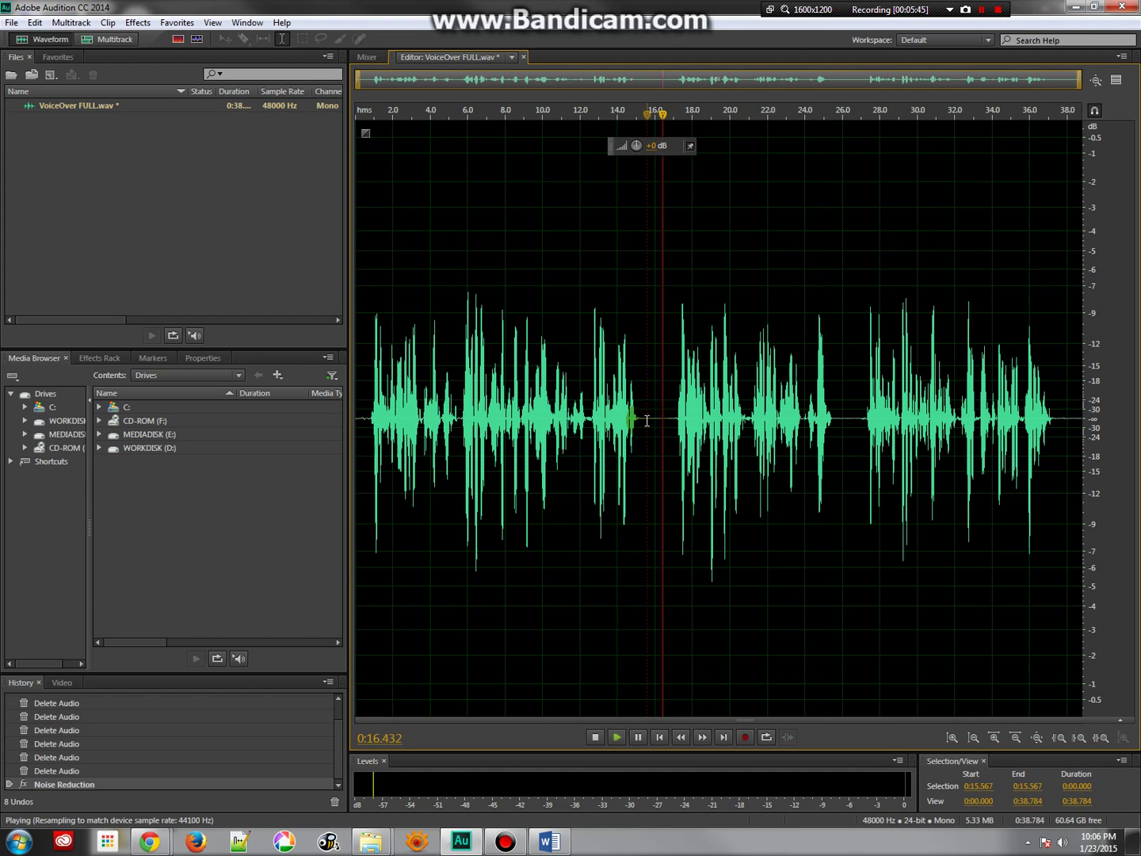
key("space")
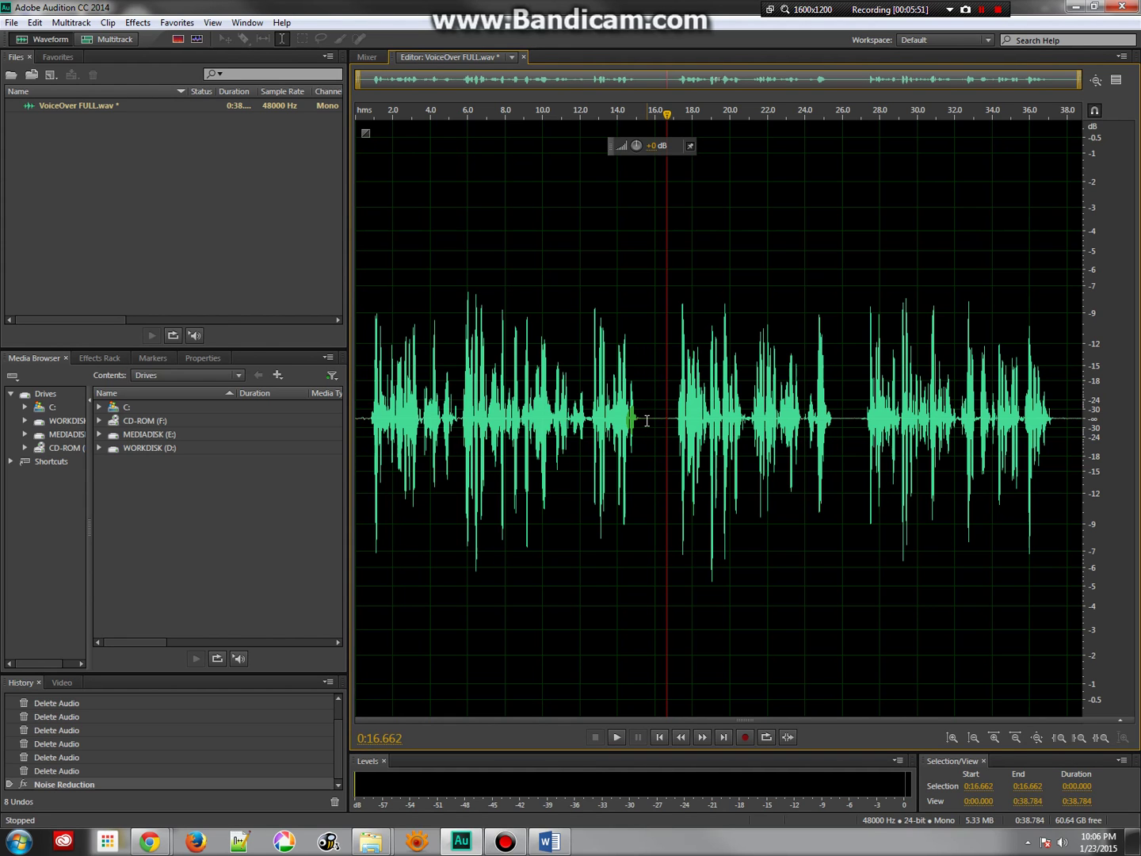
left_click(146, 25)
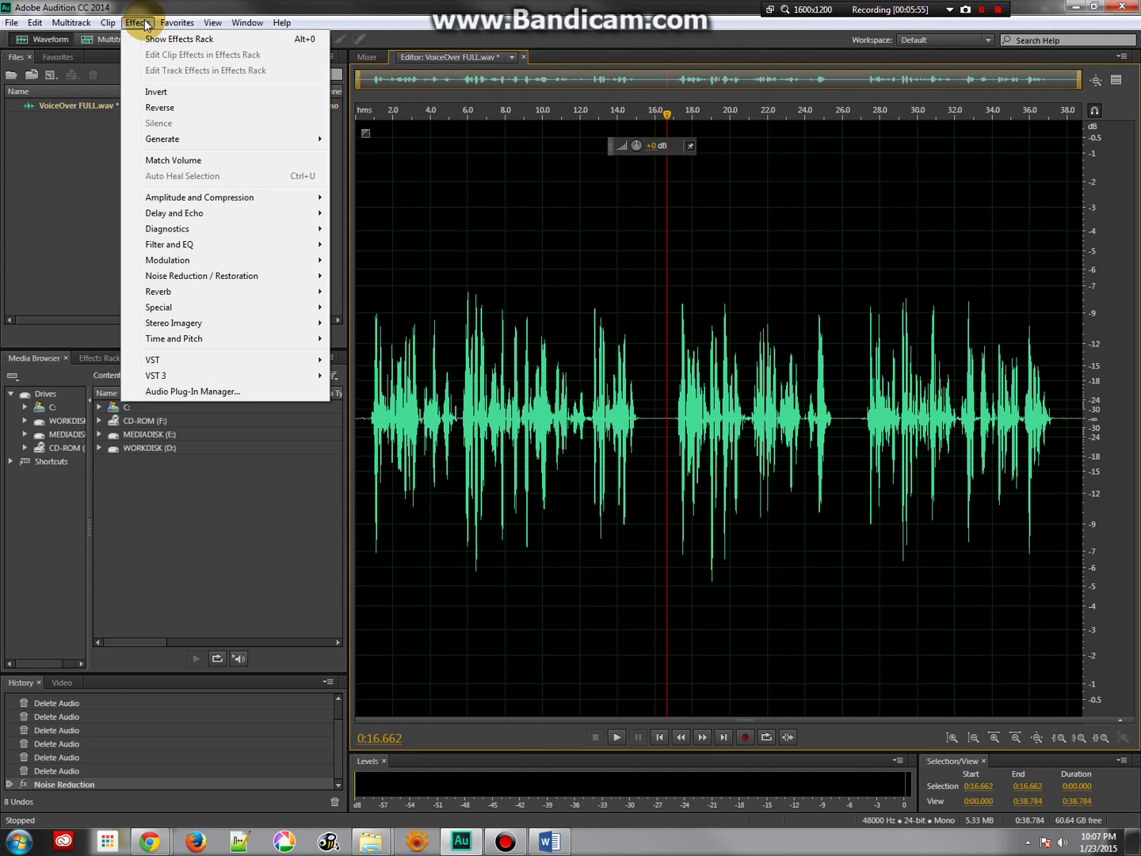
mouse_move(197, 278)
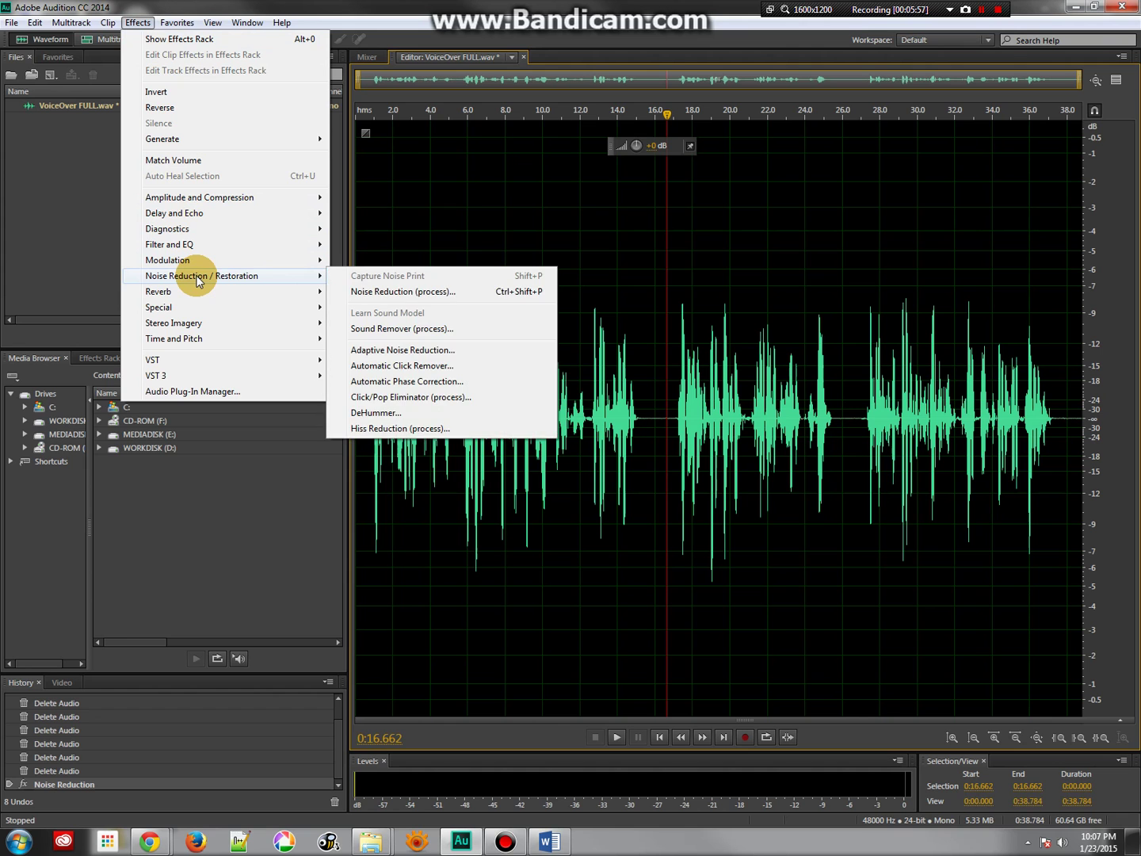
mouse_move(227, 200)
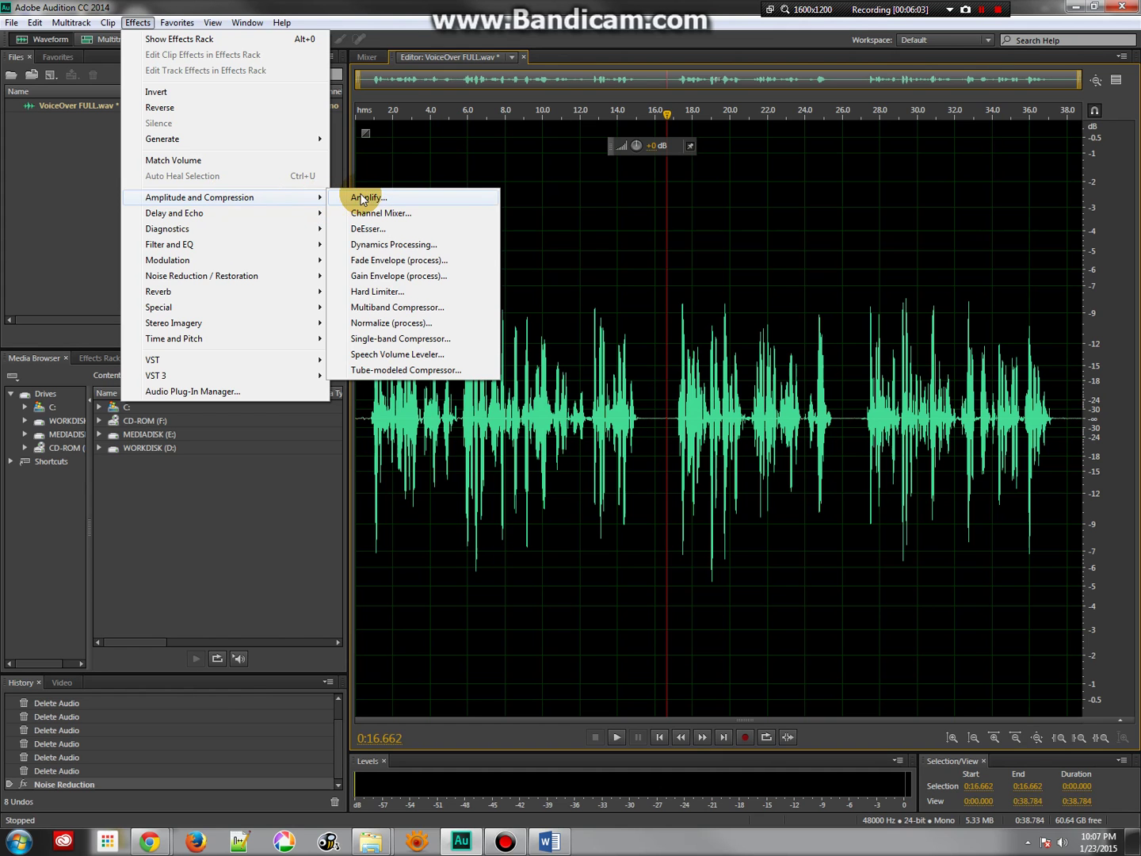
left_click(393, 308)
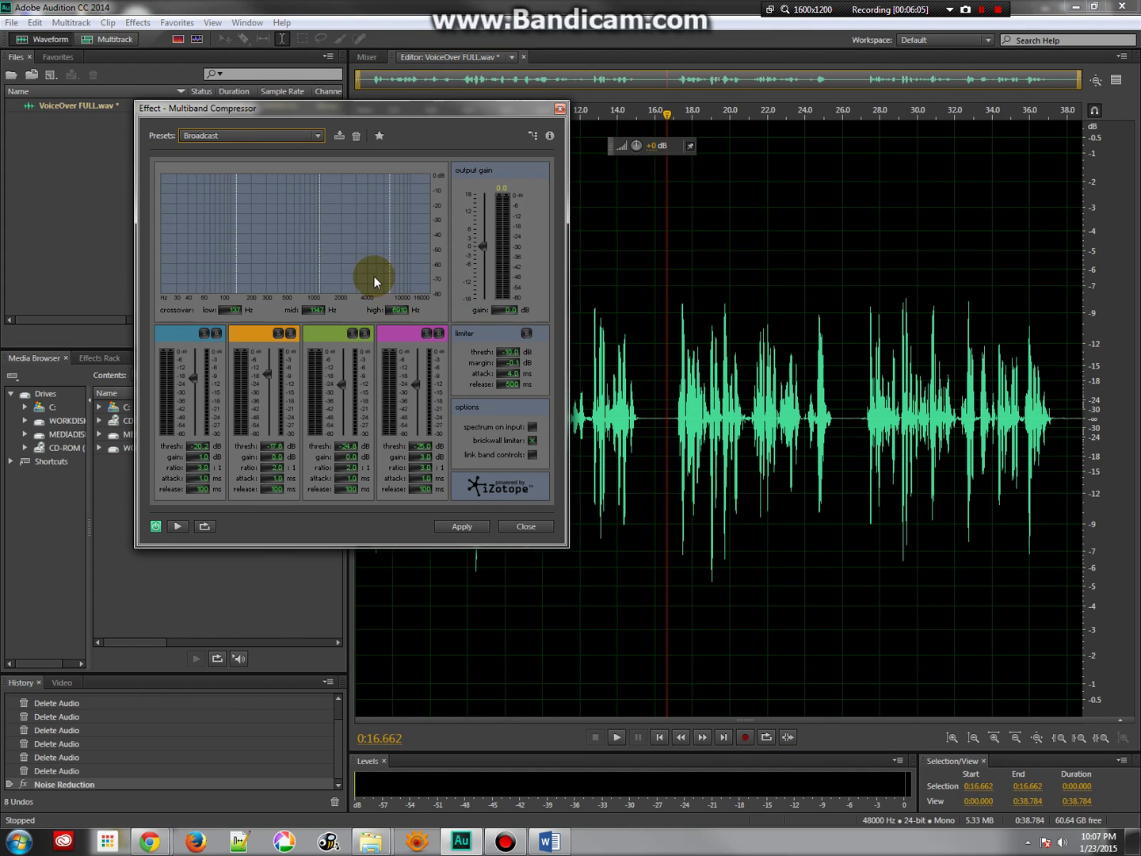
left_click(225, 135)
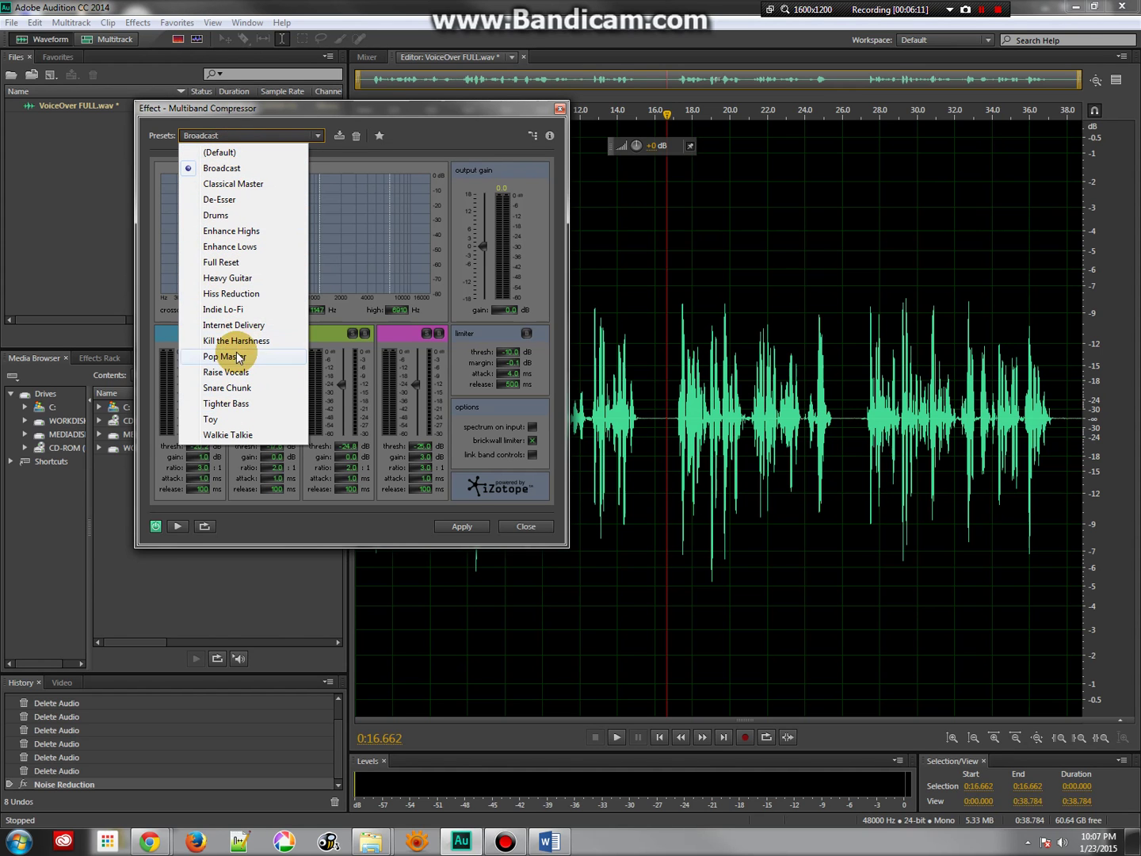
left_click(561, 110)
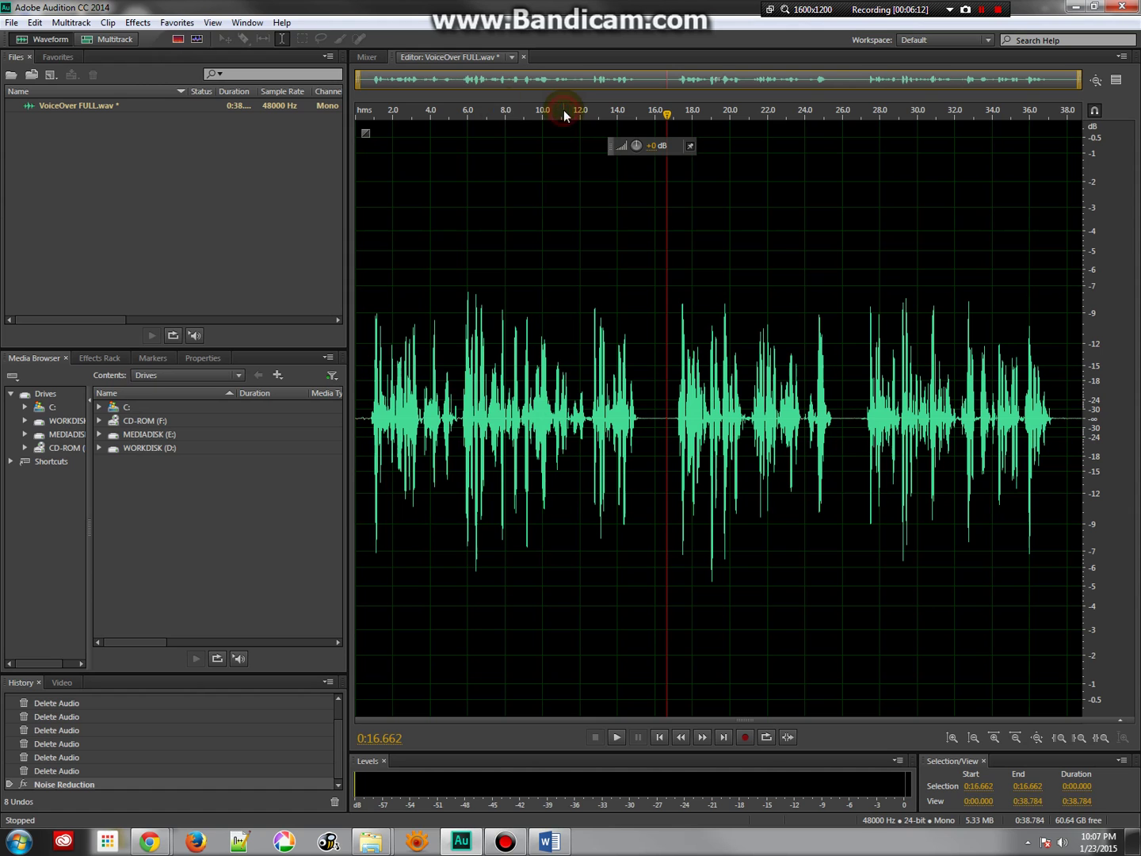
left_click(138, 22)
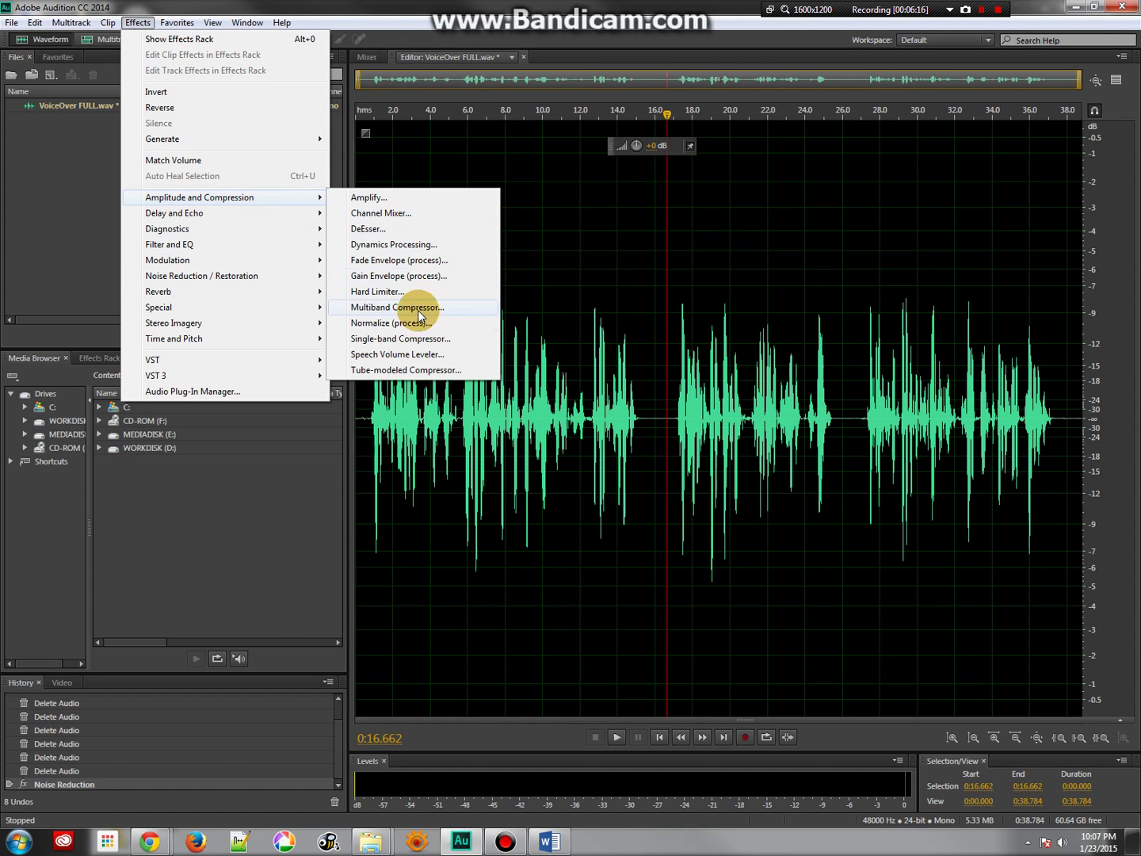
left_click(411, 356)
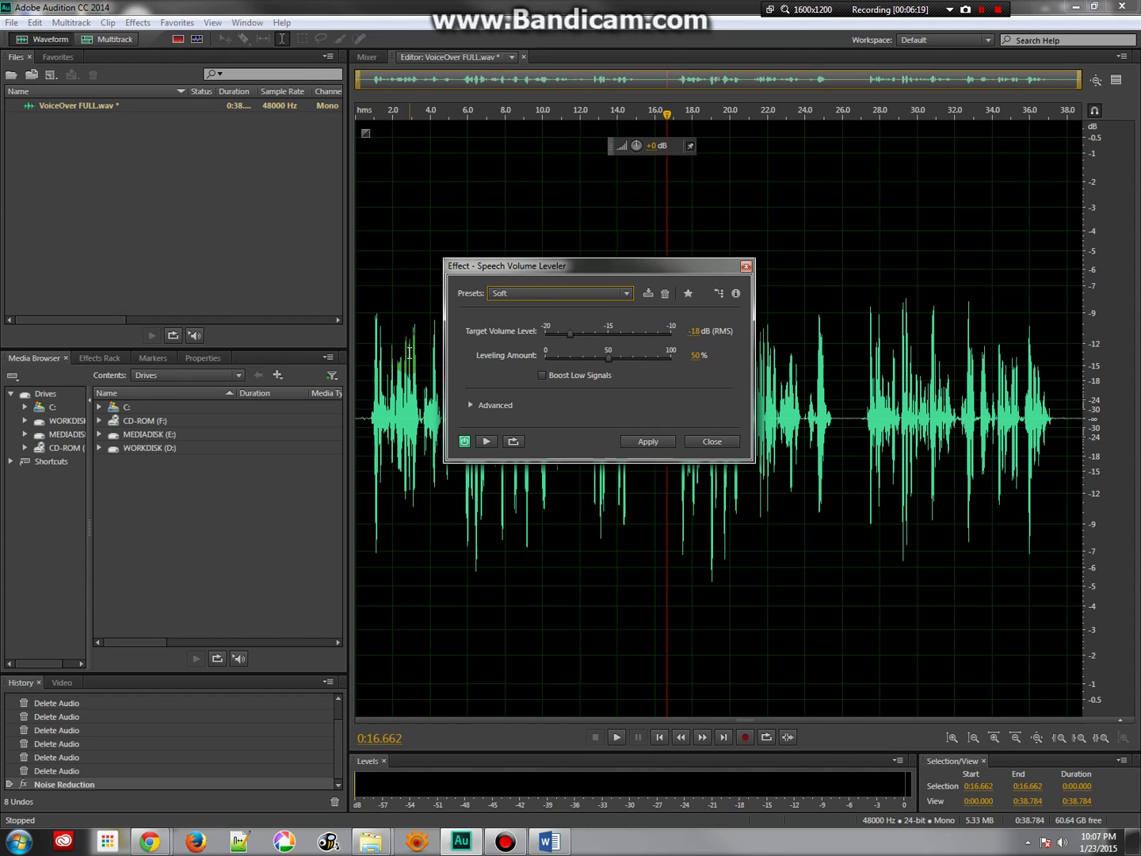
left_click(525, 294)
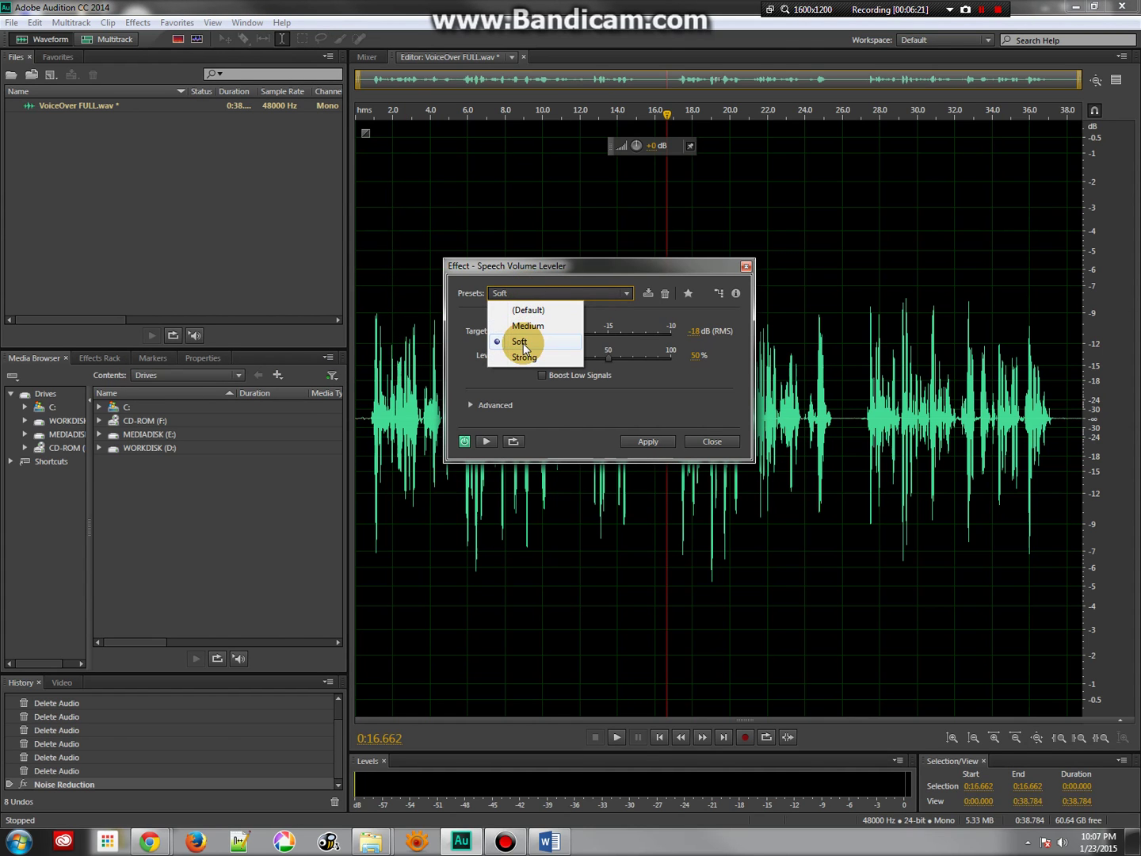
left_click(525, 325)
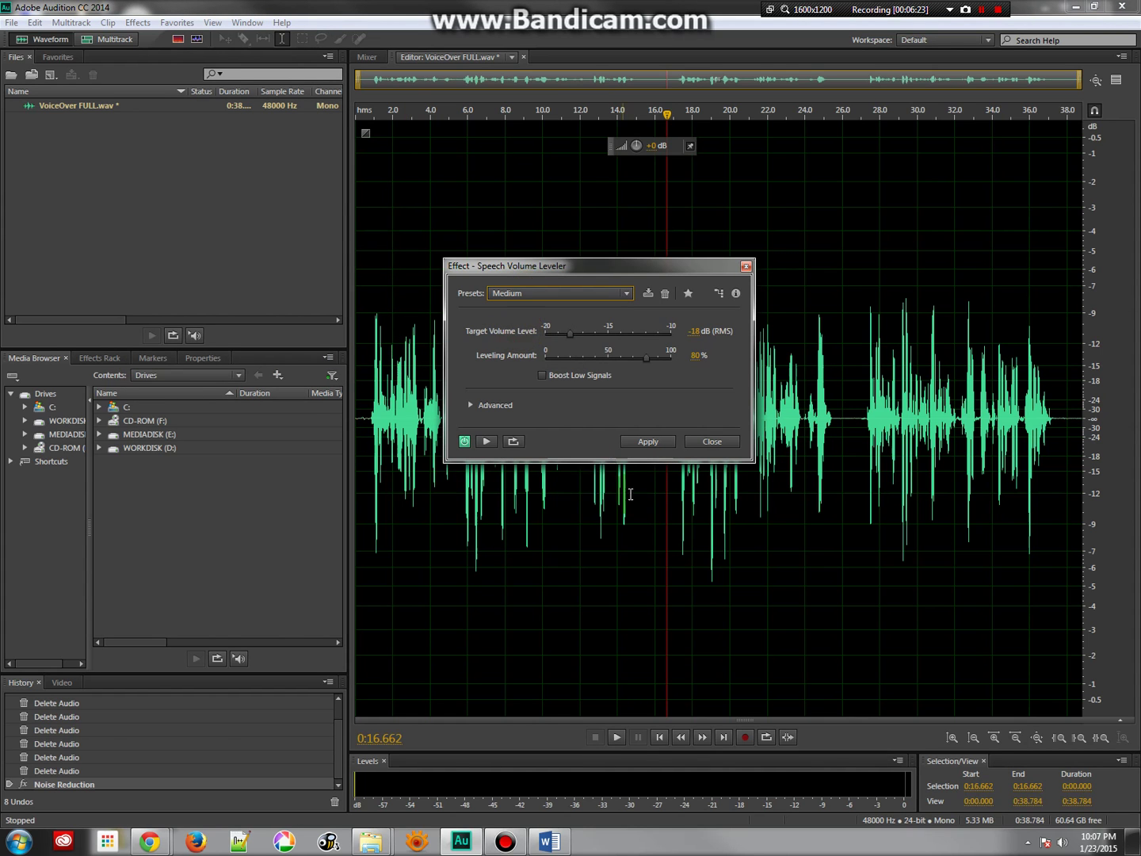
left_click(649, 442)
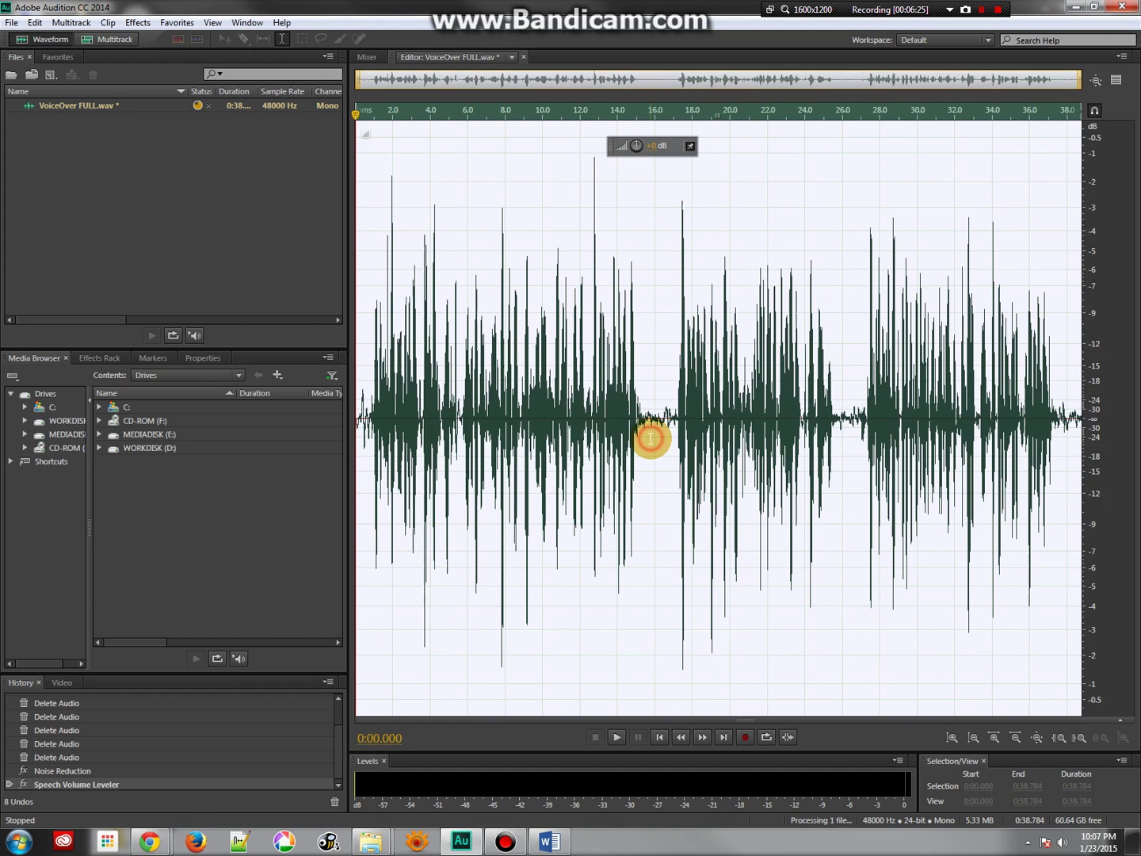
left_click(426, 418)
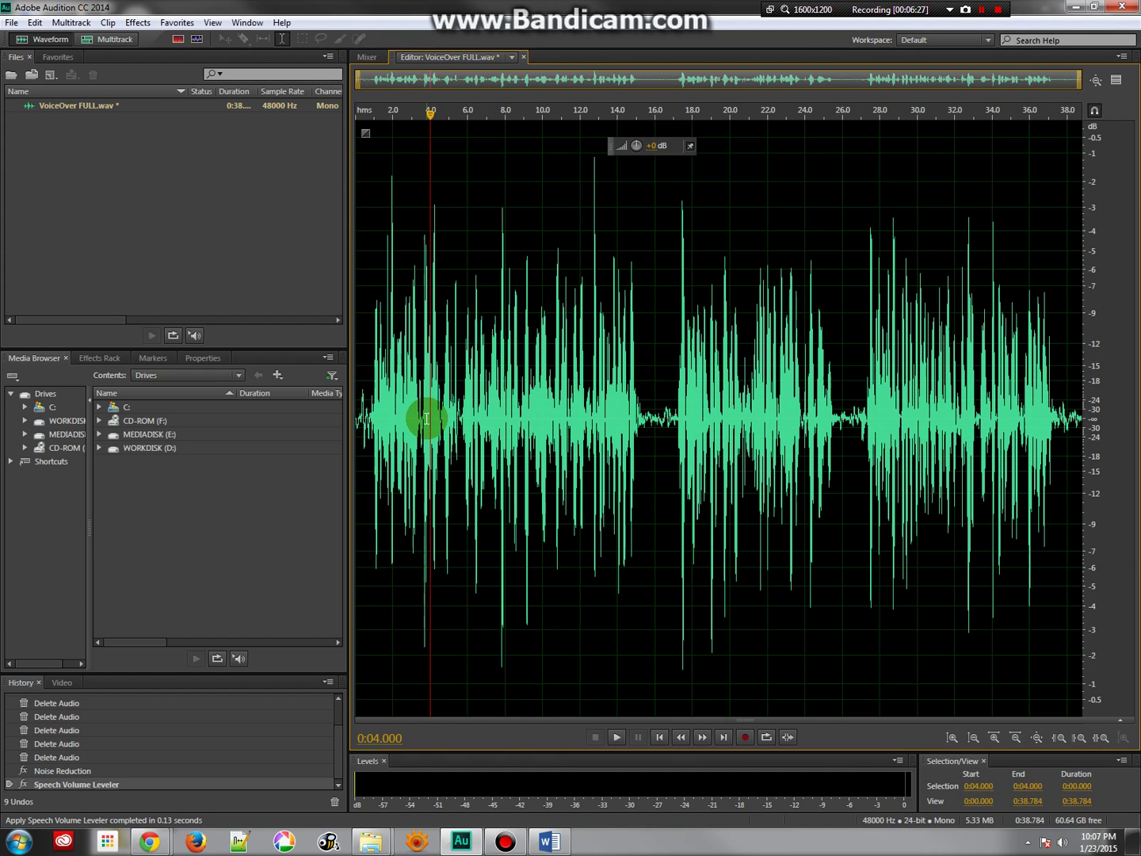
left_click(566, 239)
key("space")
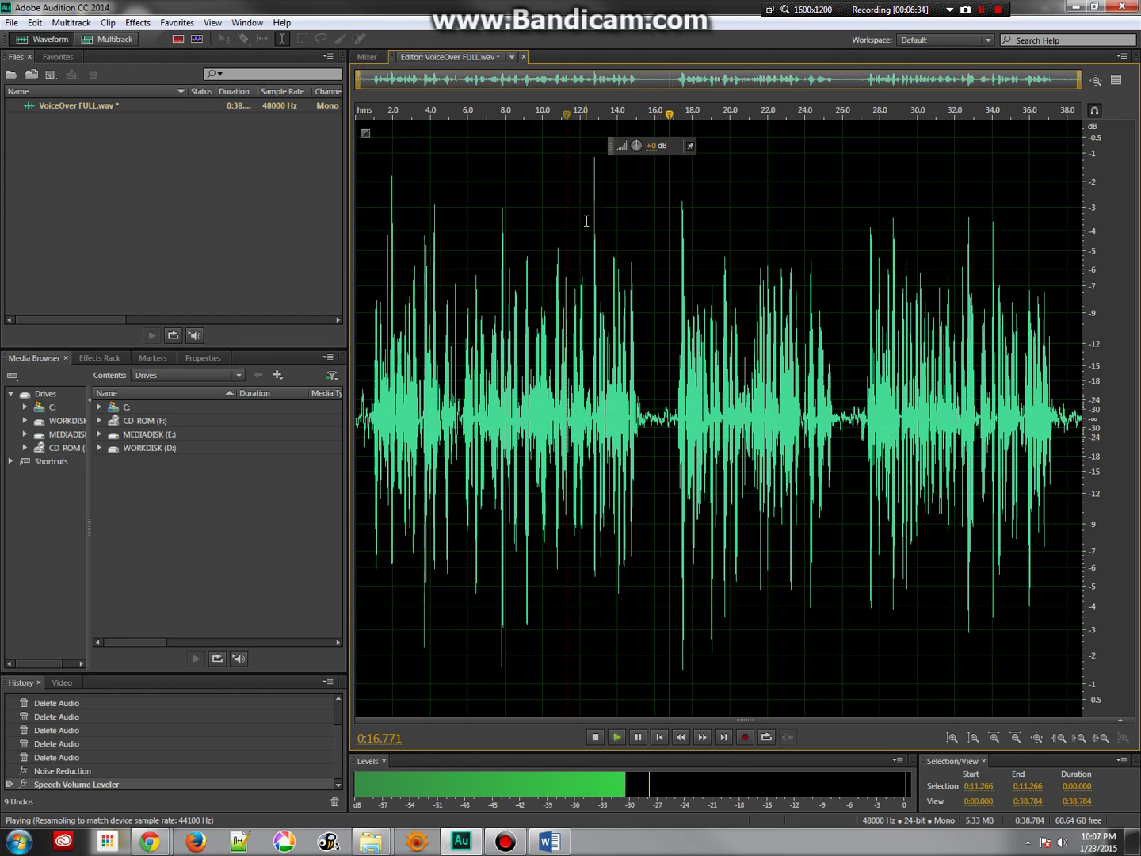
key("space")
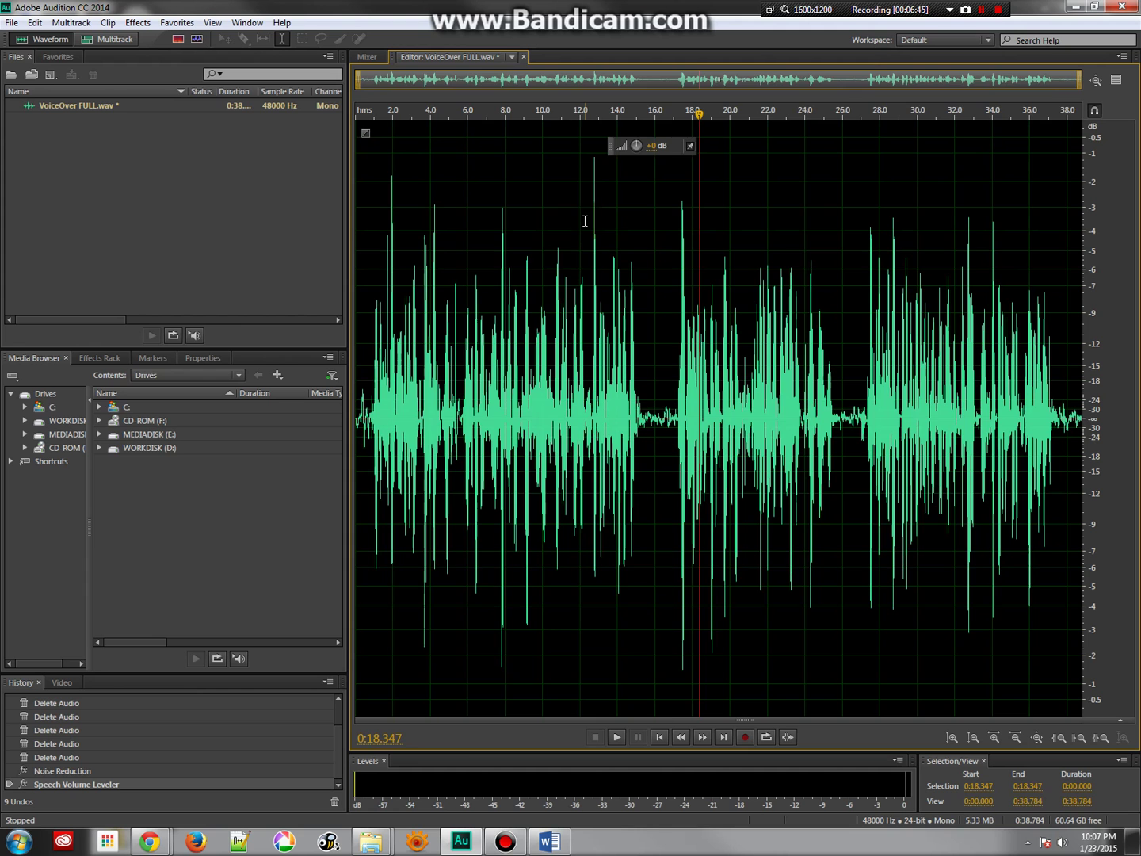
key("ctrl+z")
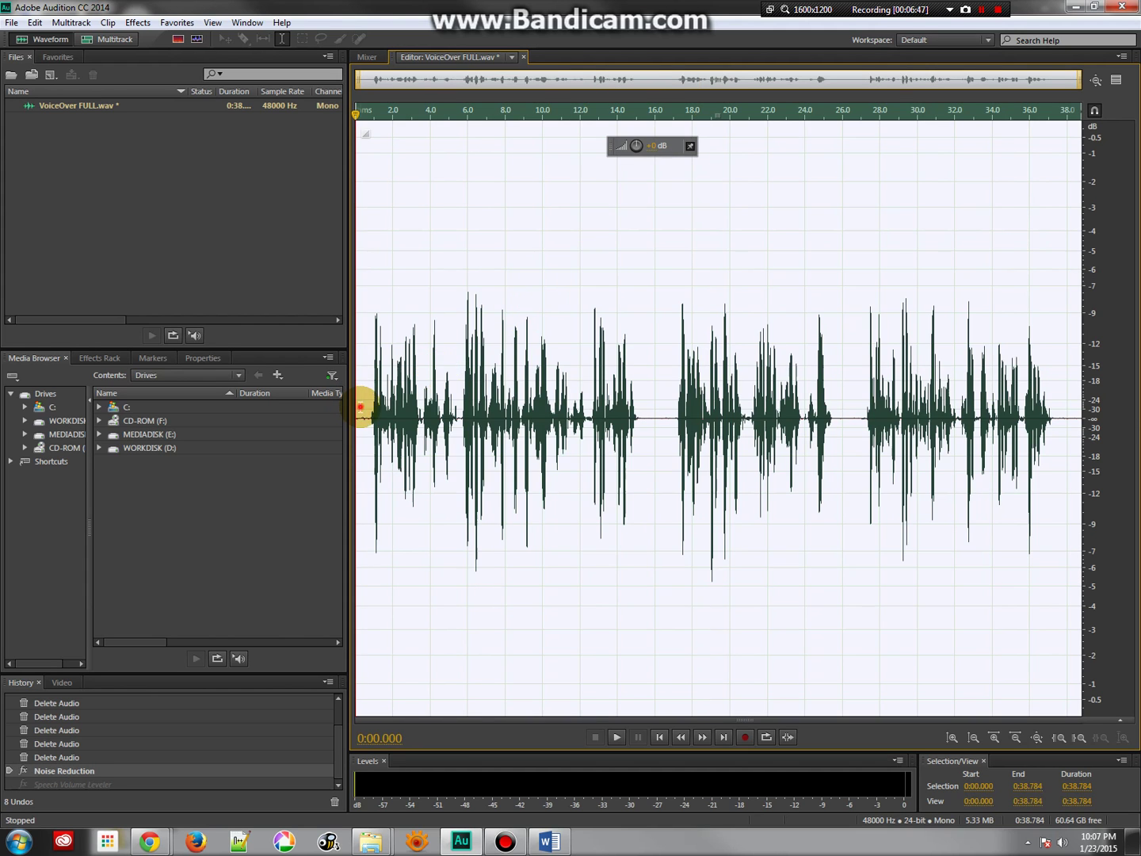
Briefly play the noise-reduced voice-over from near its start
left_click(359, 407)
key("space")
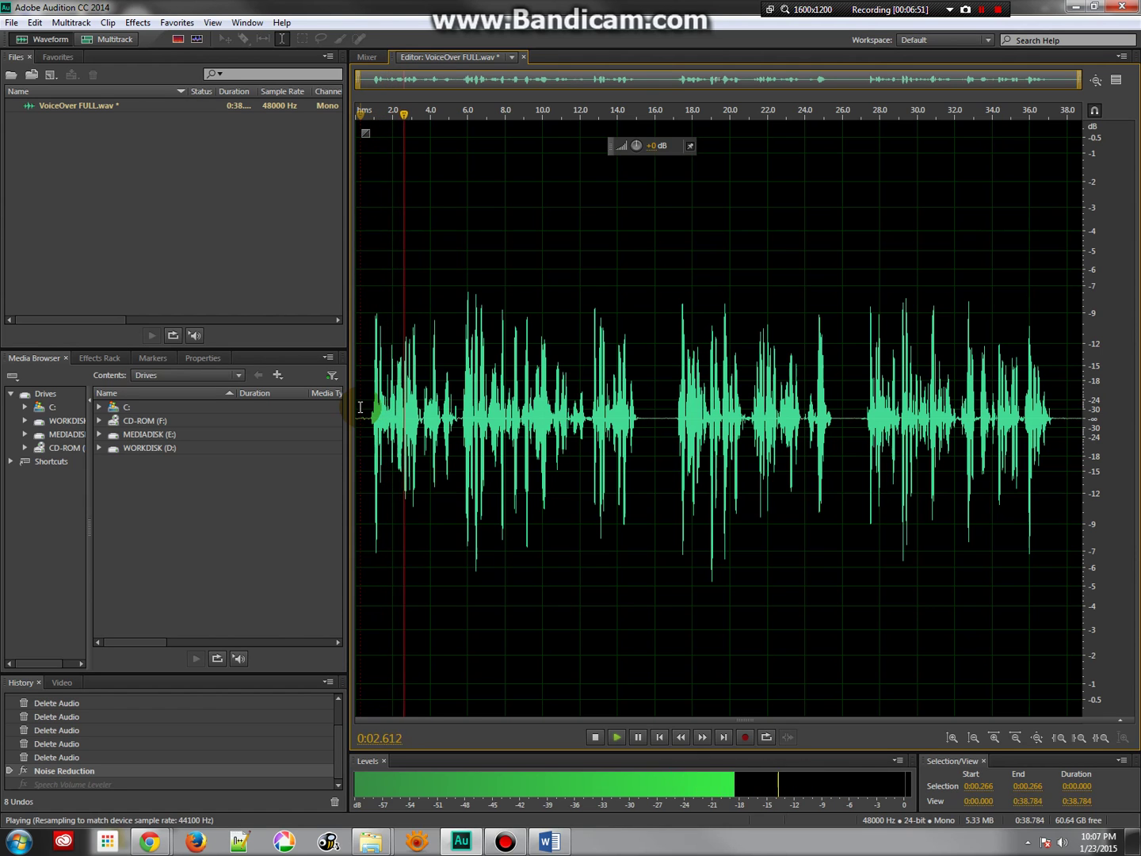
key("space")
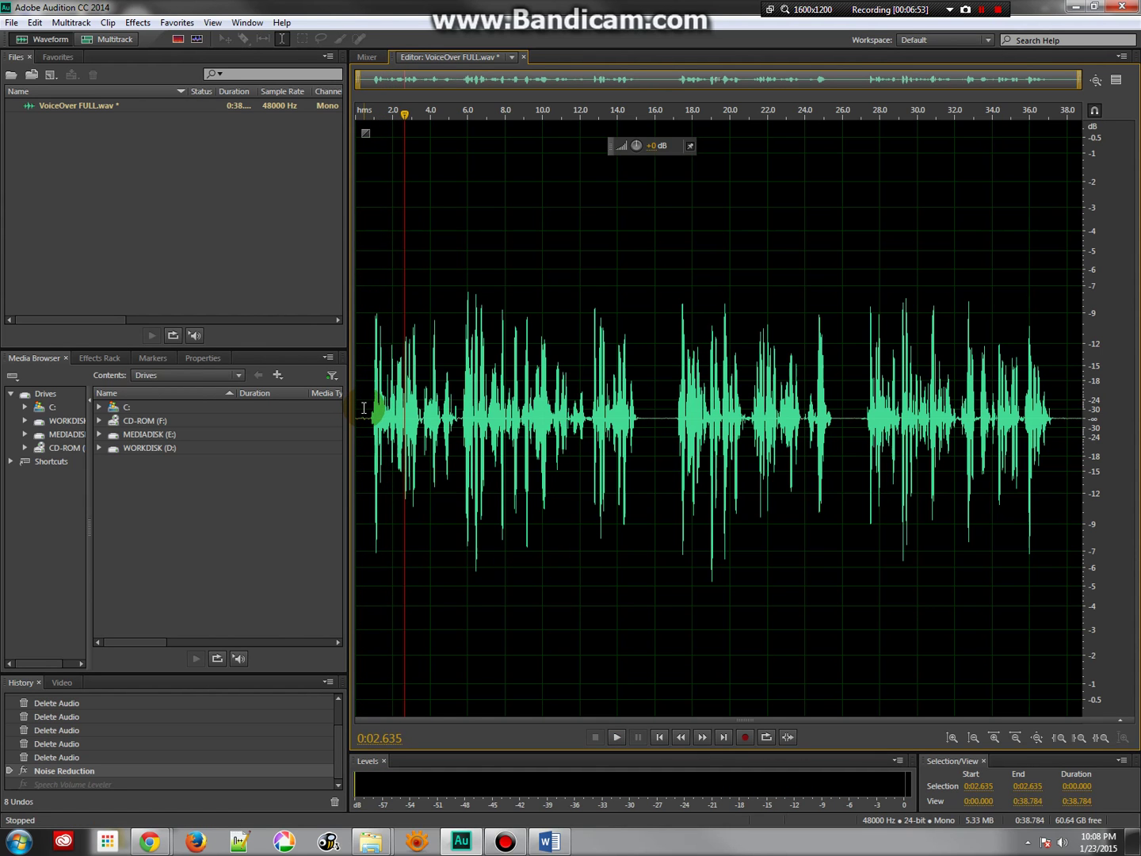
Apply the Single-band Compressor with its Voice Over preset to the voice-over
left_click(138, 22)
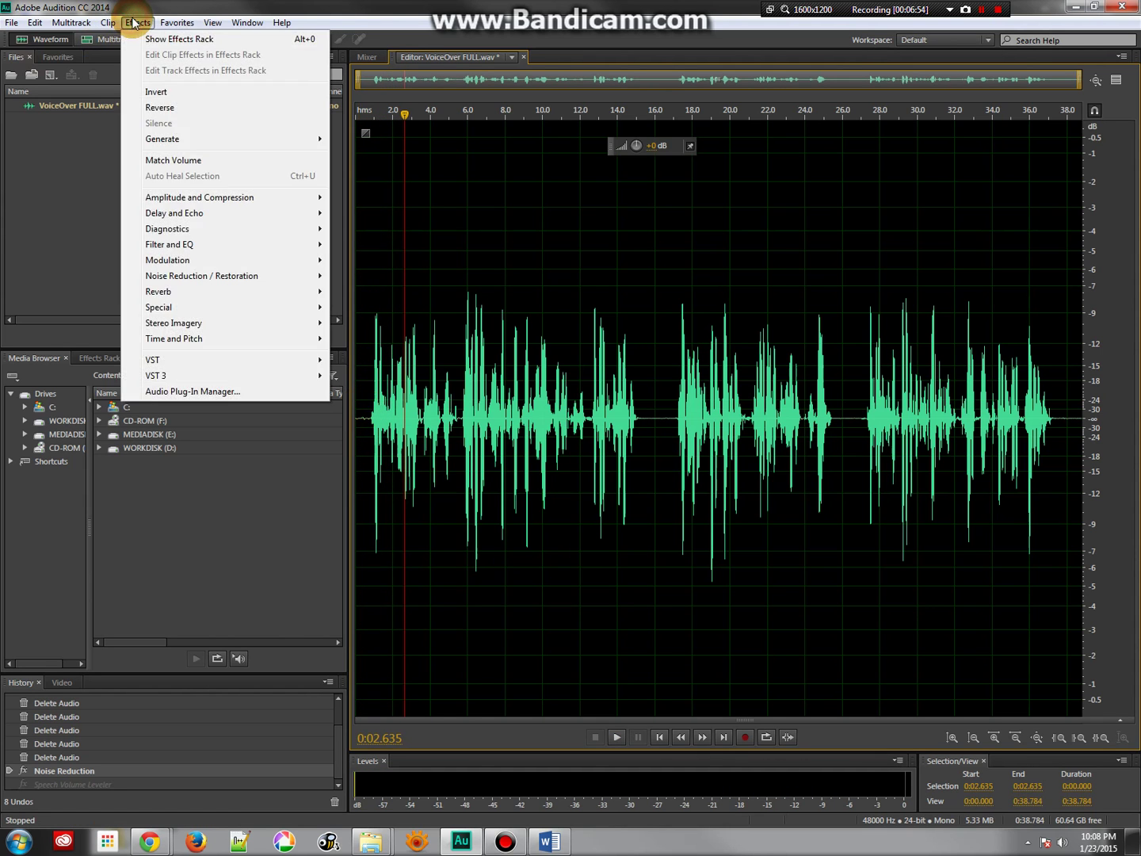
mouse_move(209, 199)
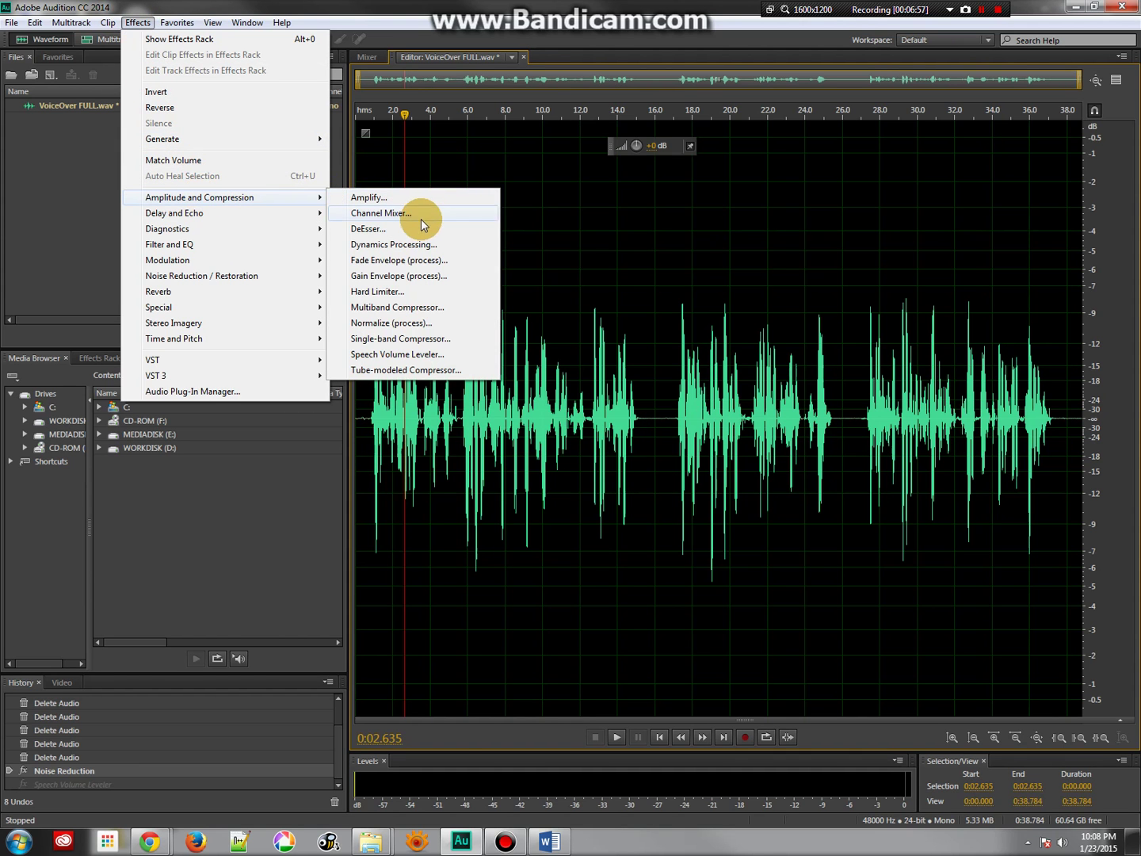
left_click(398, 339)
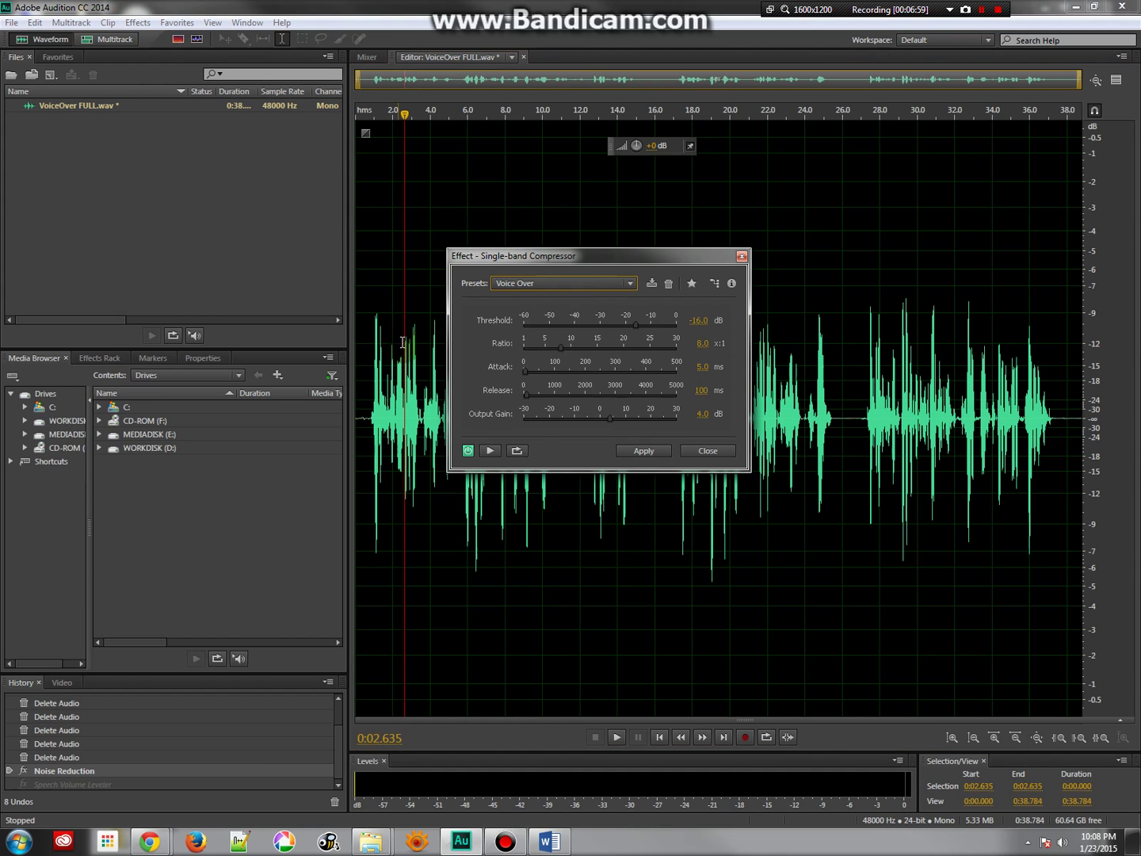
left_click(564, 285)
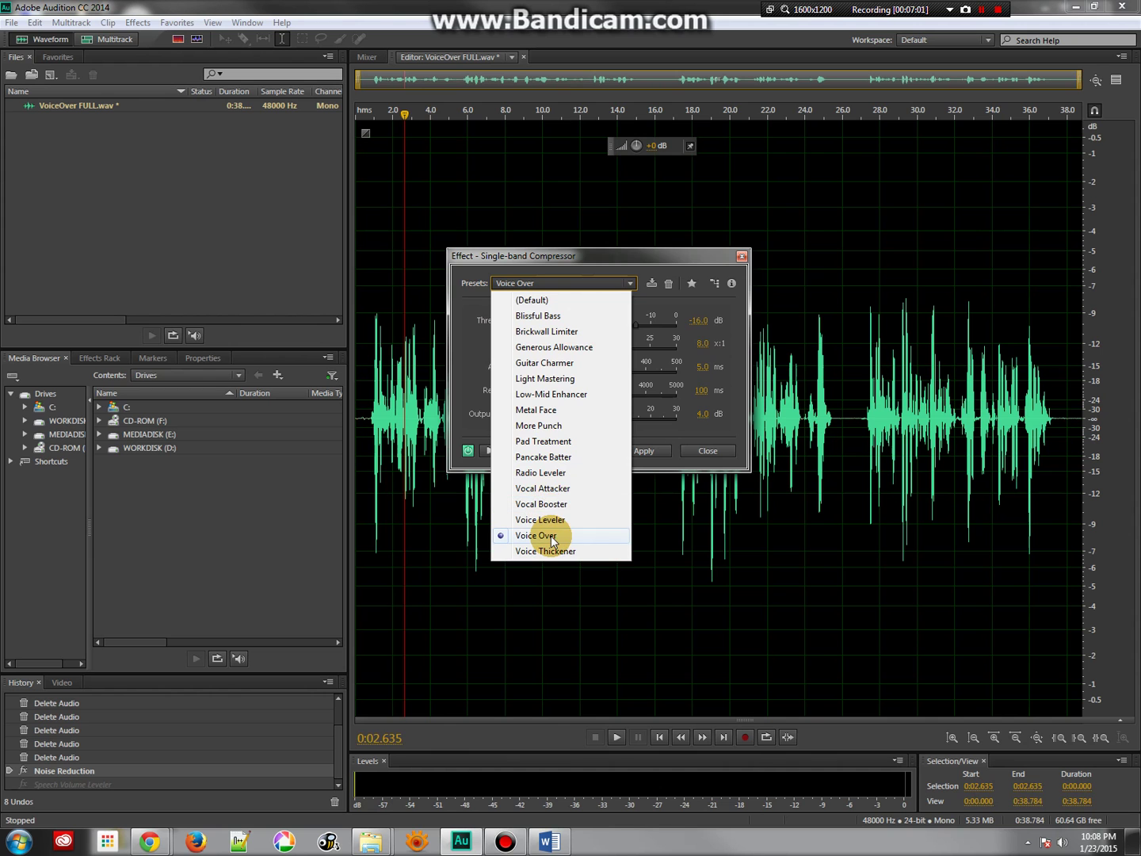
left_click(552, 538)
left_click(626, 454)
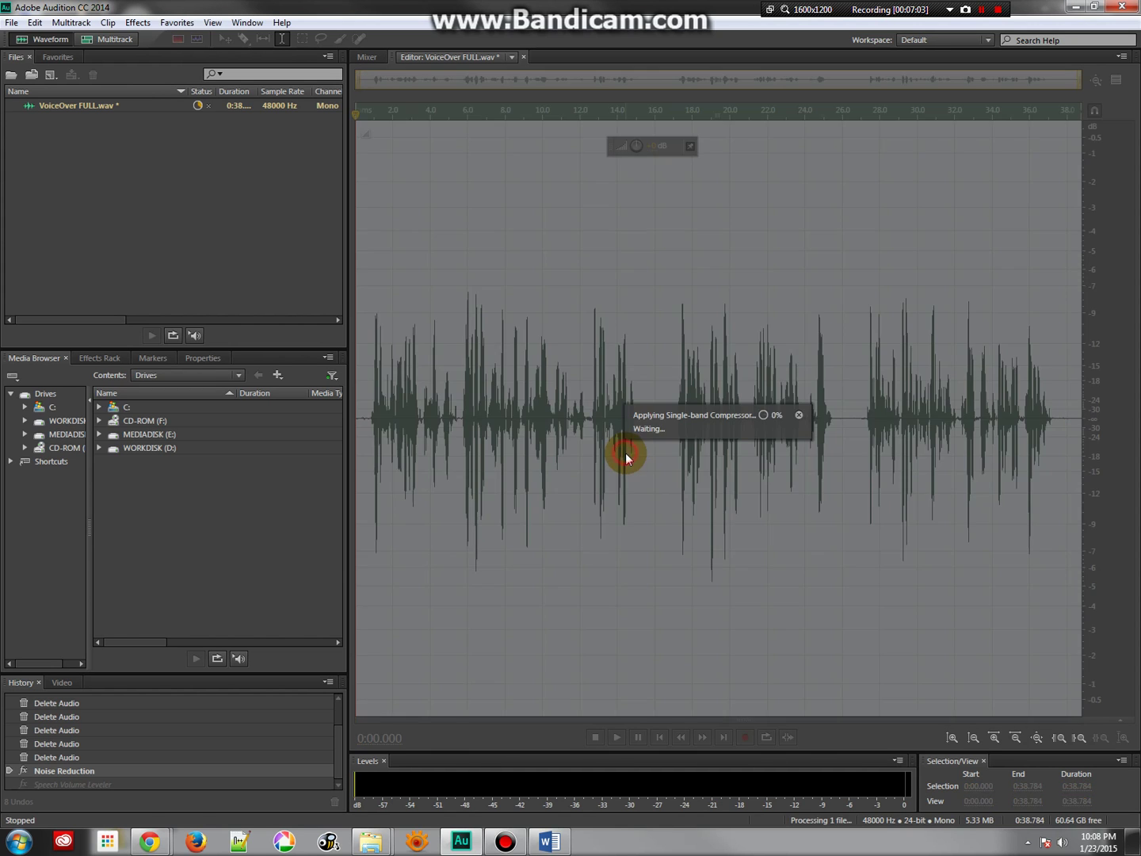
Play the compressed voice-over from near the beginning
left_click(456, 408)
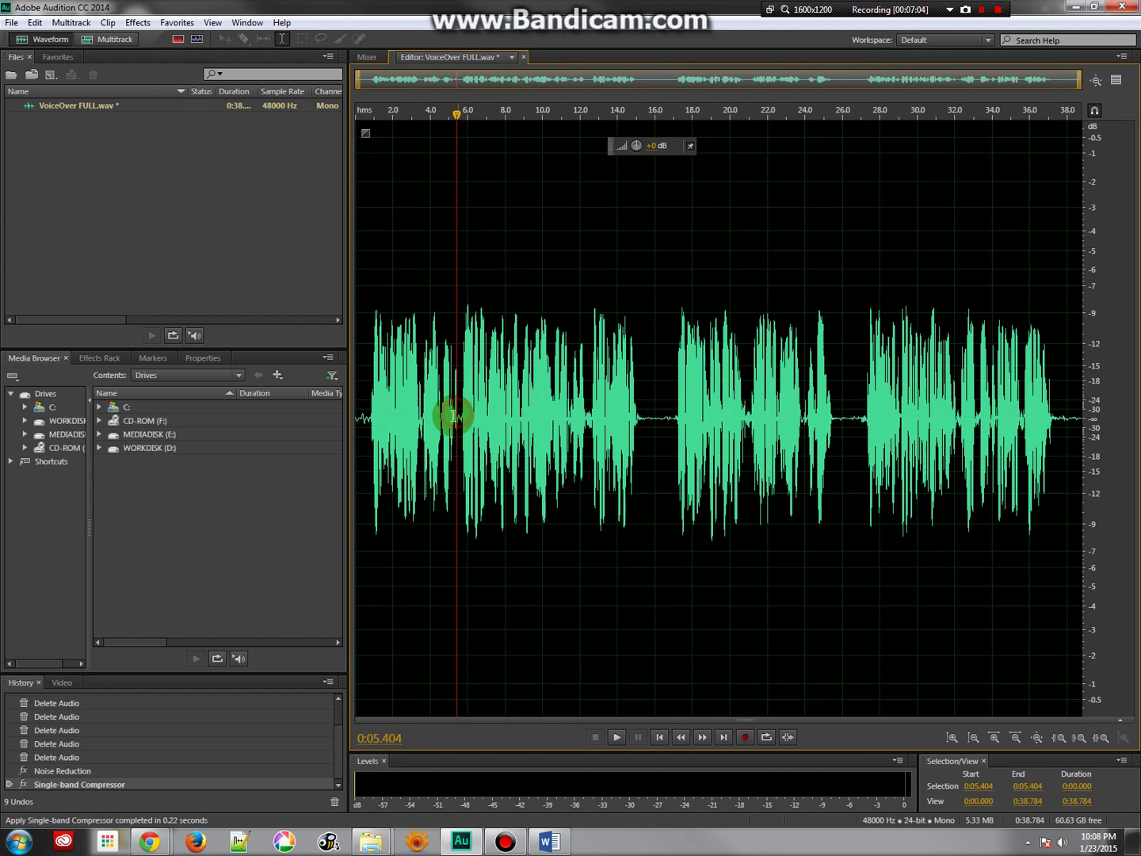
left_click(367, 409)
key("space")
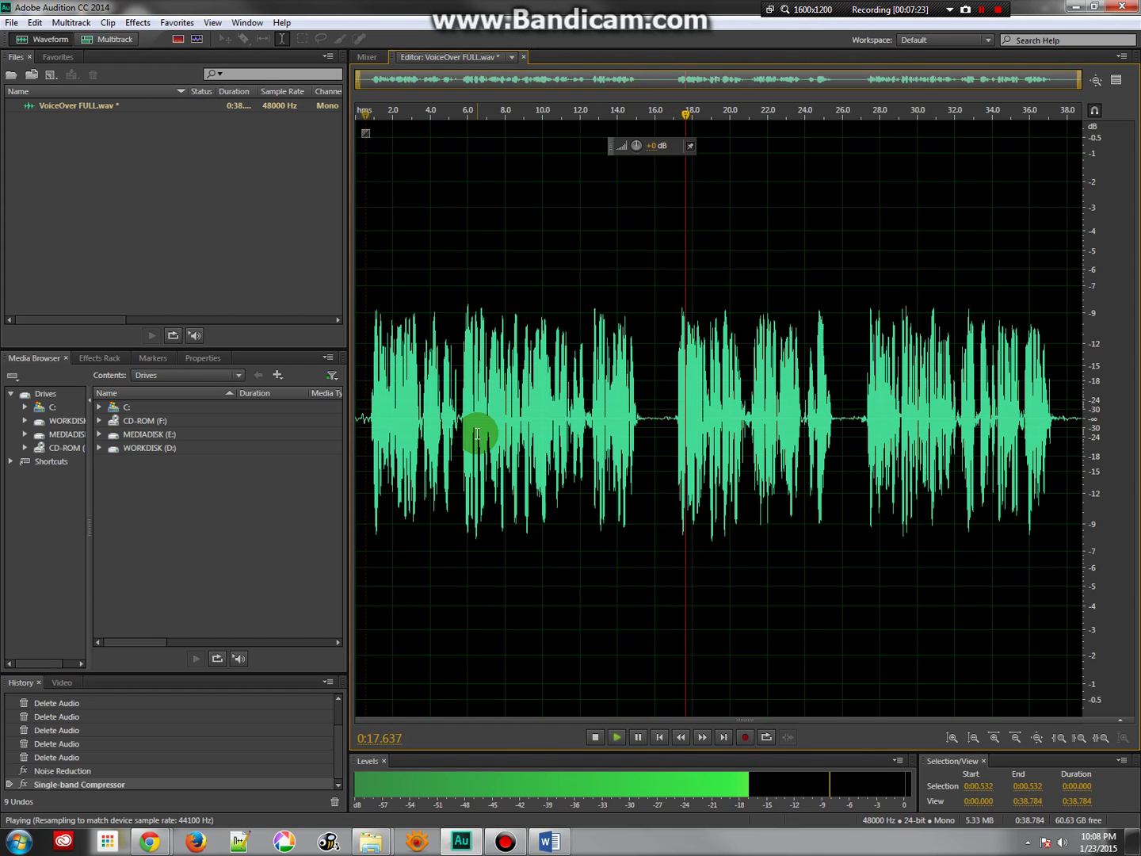
Stop playback of the compressed voice-over and zoom into the waveform
key("space")
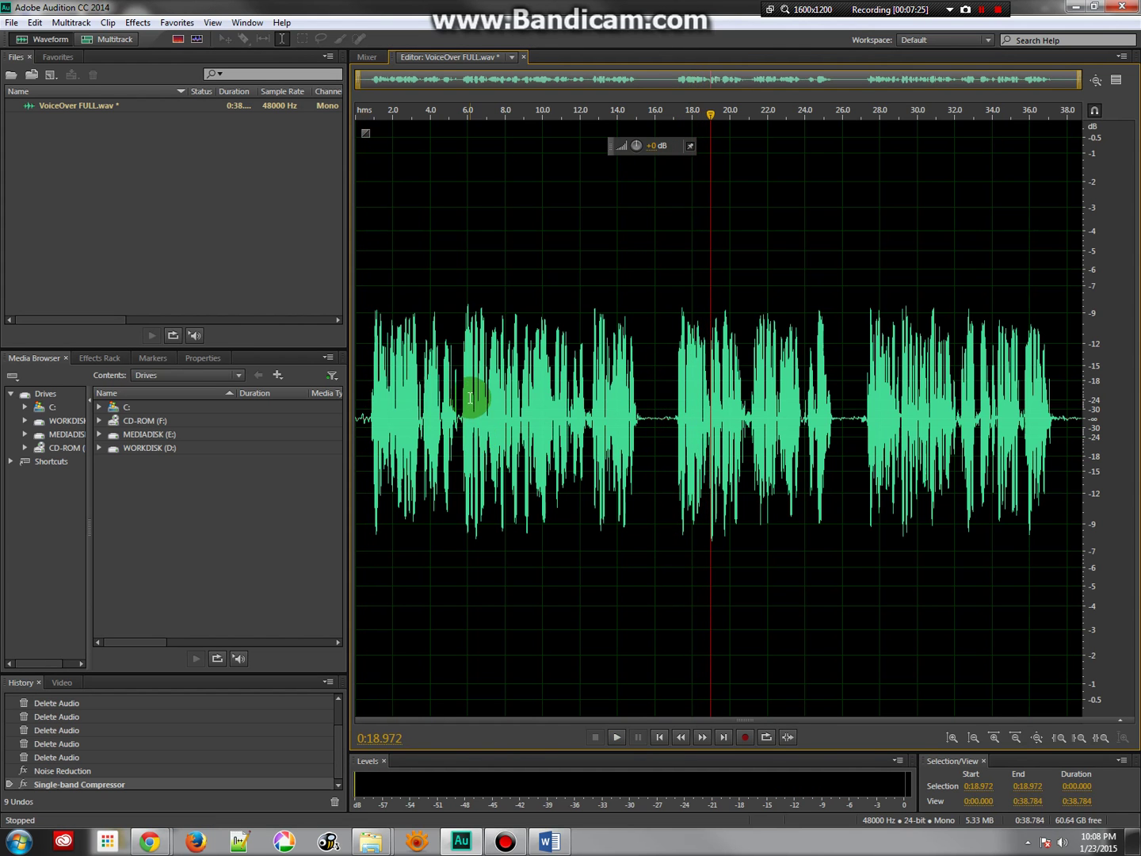
scroll(476, 396, "up", 3)
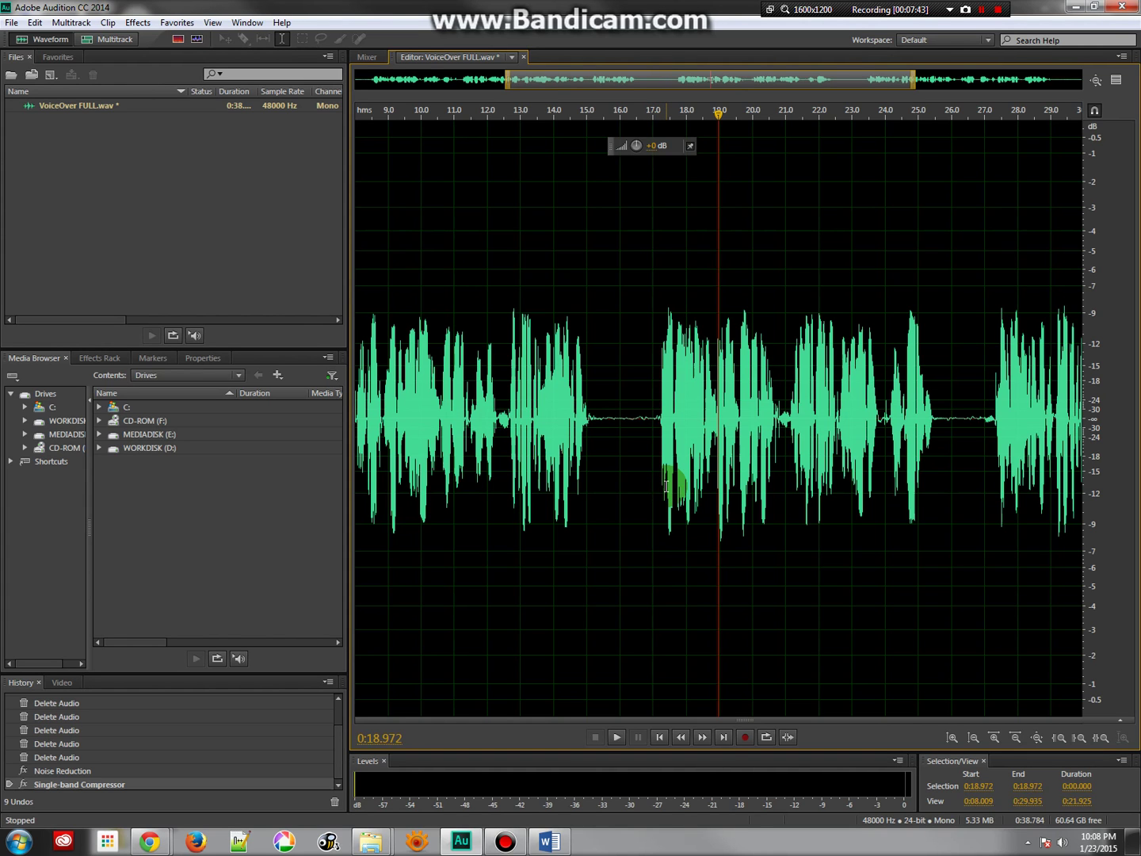
left_click(12, 22)
Save VoiceOver FULL.wav and zoom out to show the entire file
left_click(35, 198)
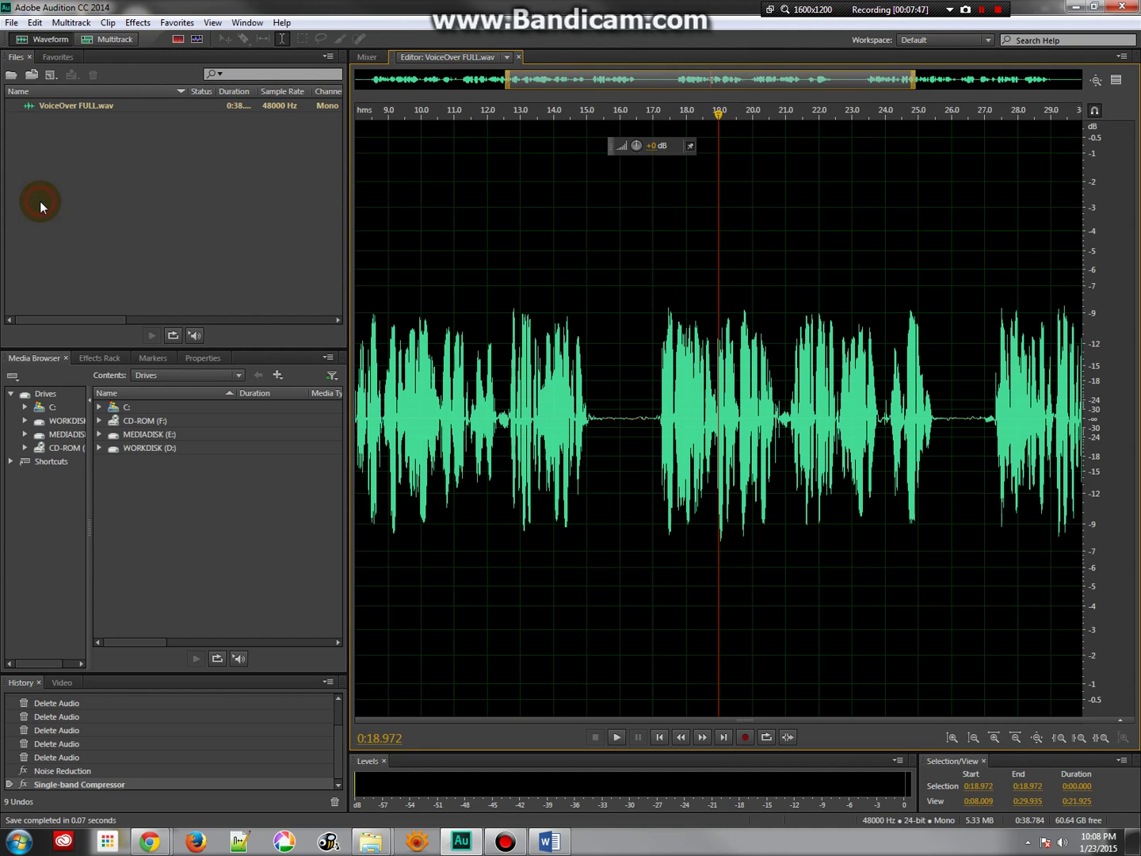
left_click_drag(511, 93, 325, 79)
left_click_drag(917, 83, 1079, 80)
Export the first 16 seconds as VoiceOver -intro.wav, overwriting the existing file
left_click_drag(652, 421, 363, 417)
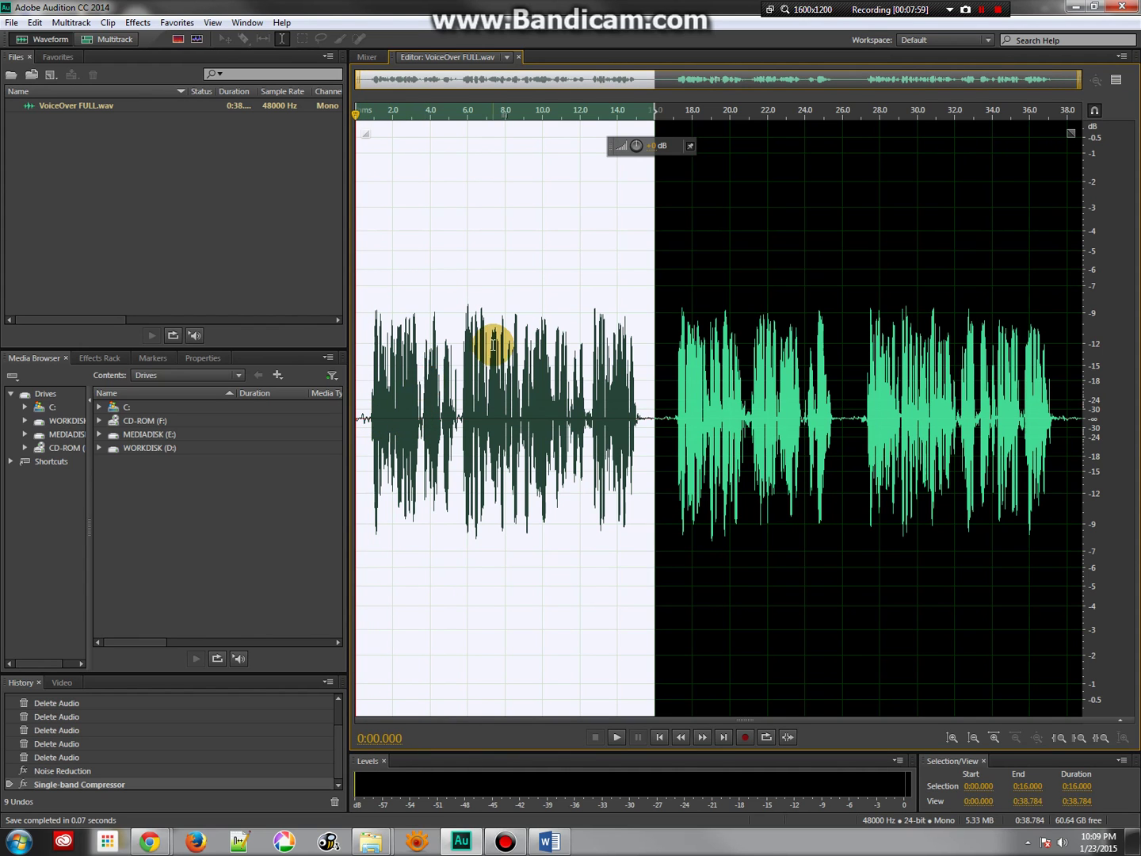
right_click(557, 361)
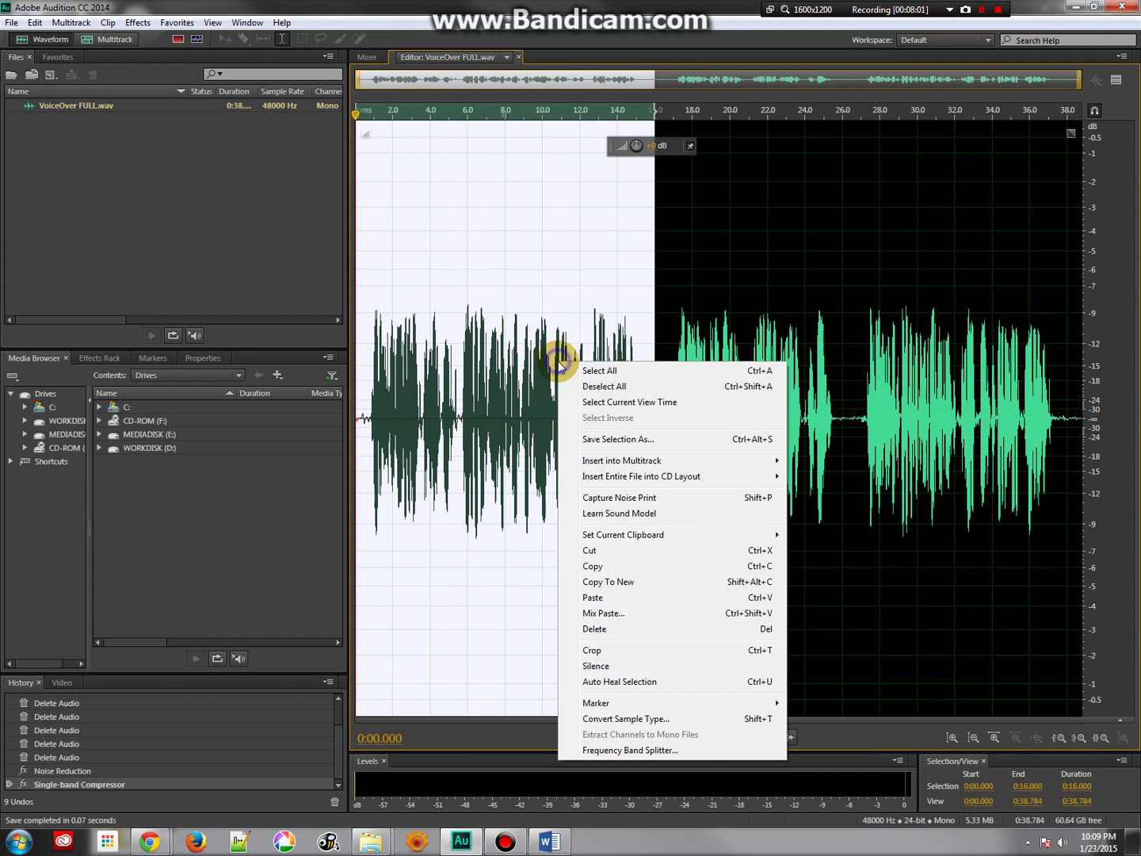
left_click(623, 440)
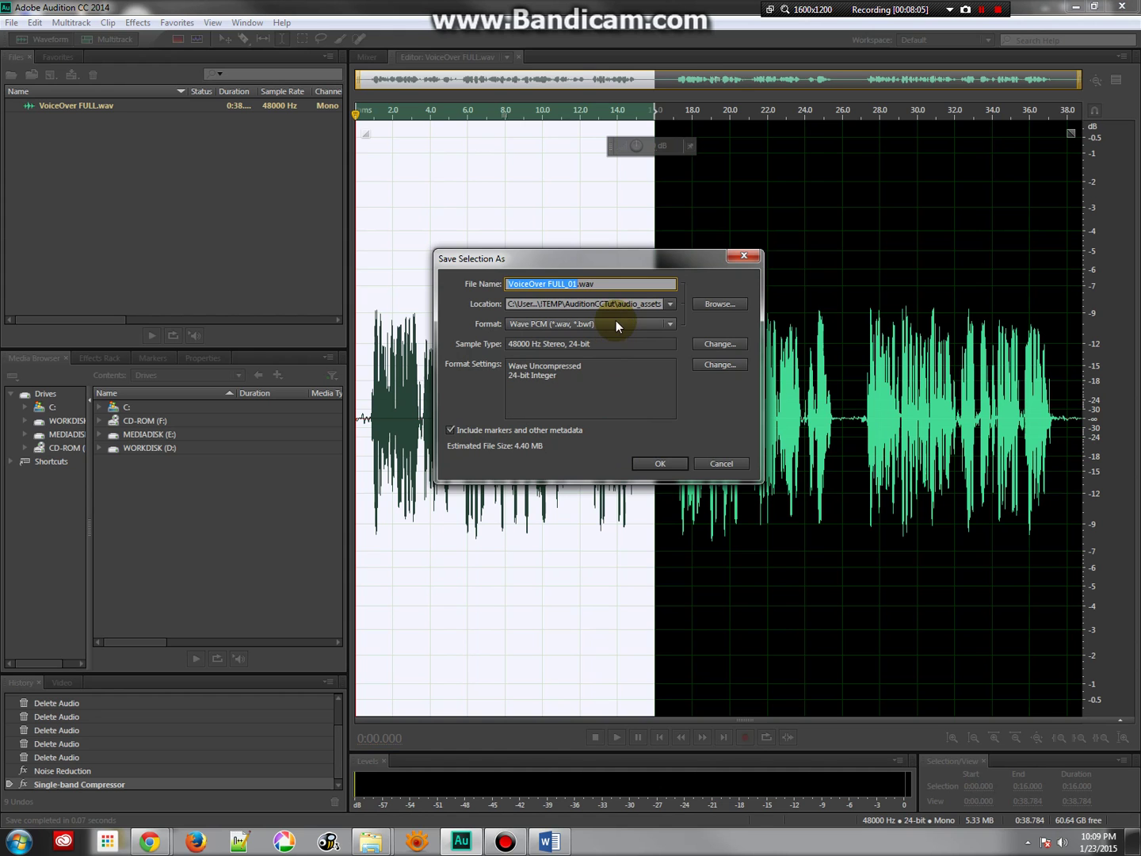
left_click(720, 306)
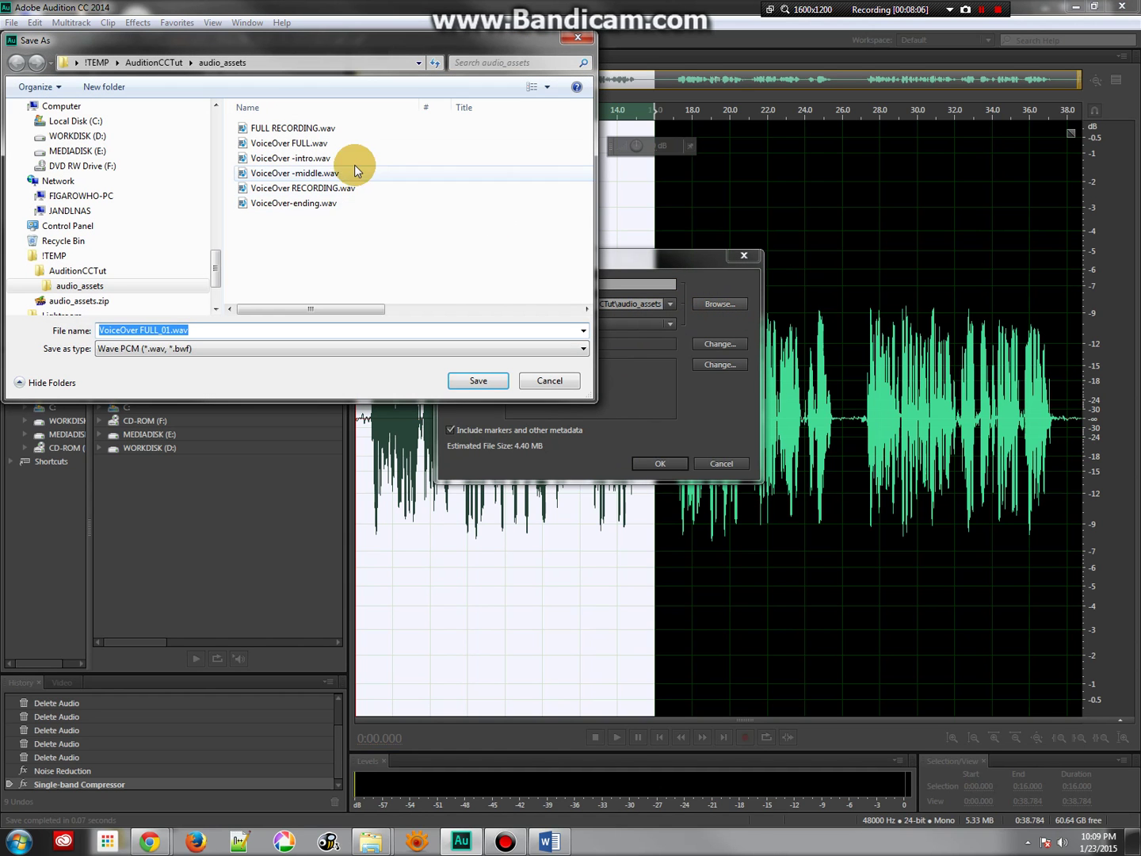
left_click(313, 157)
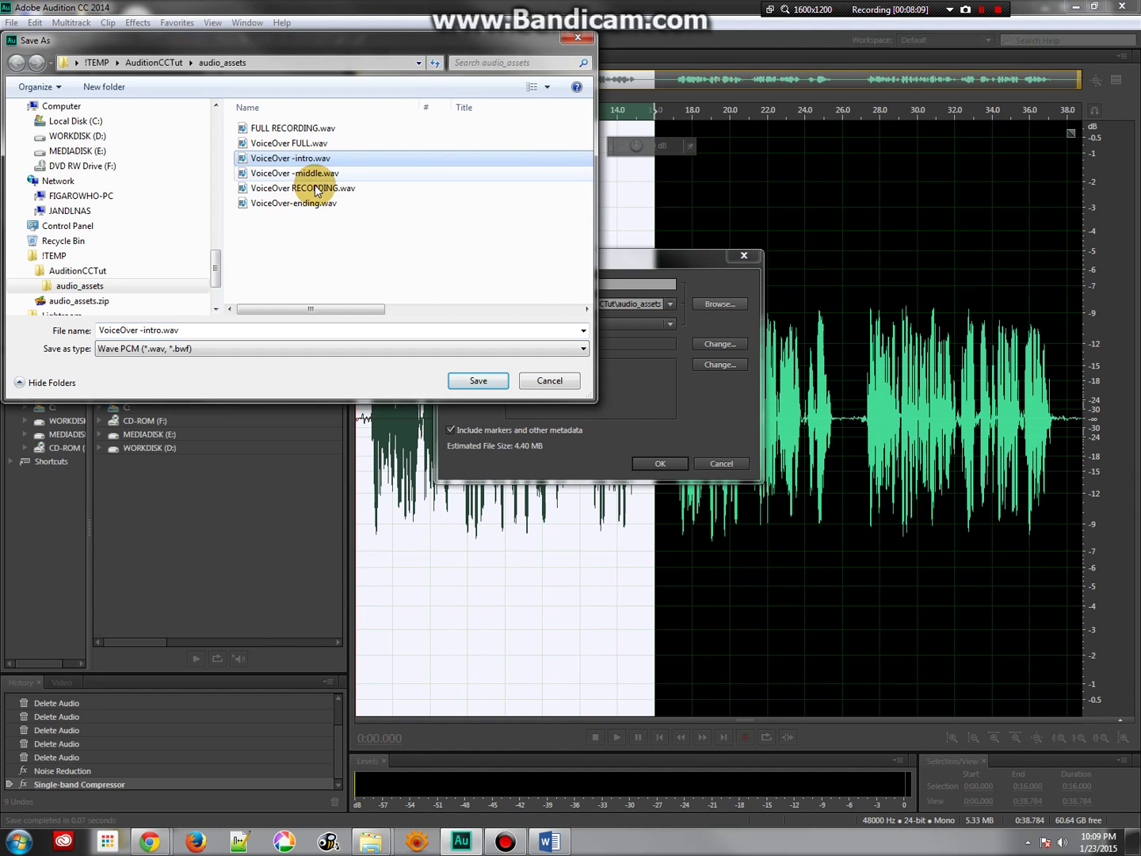
left_click(479, 380)
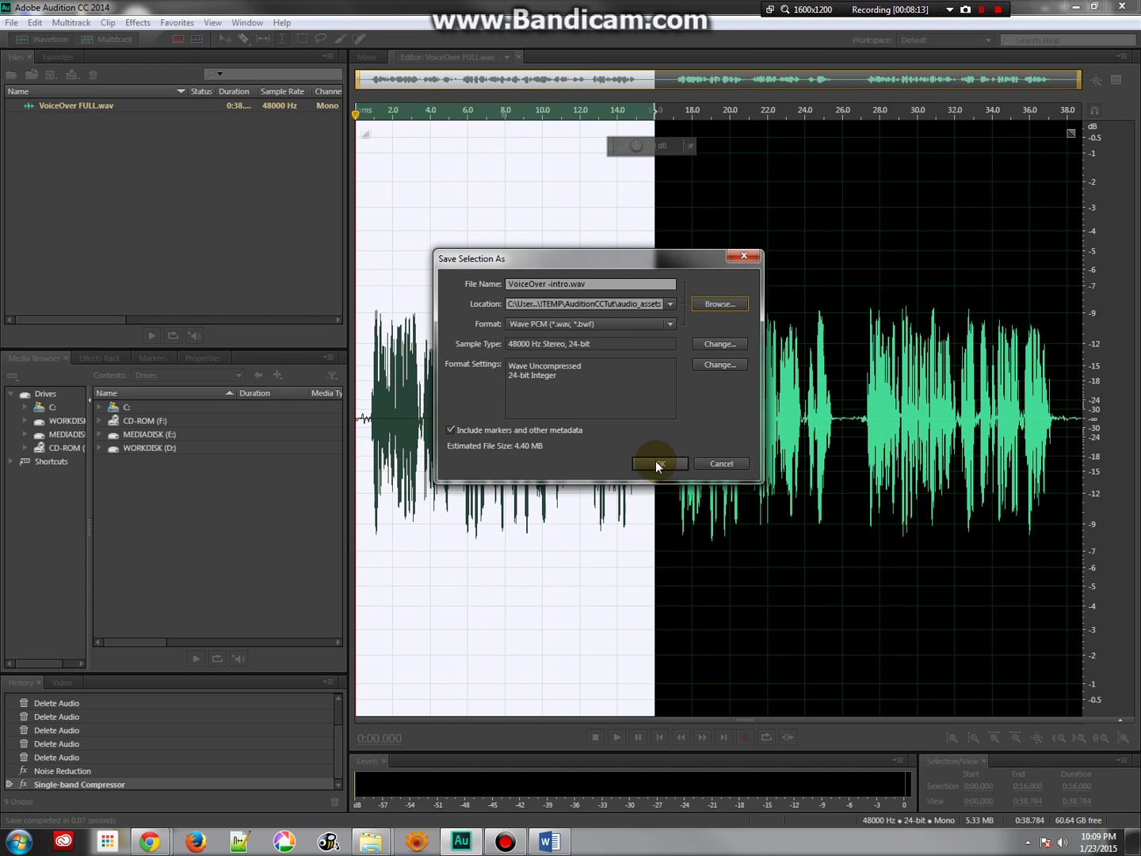
left_click(655, 463)
left_click(682, 392)
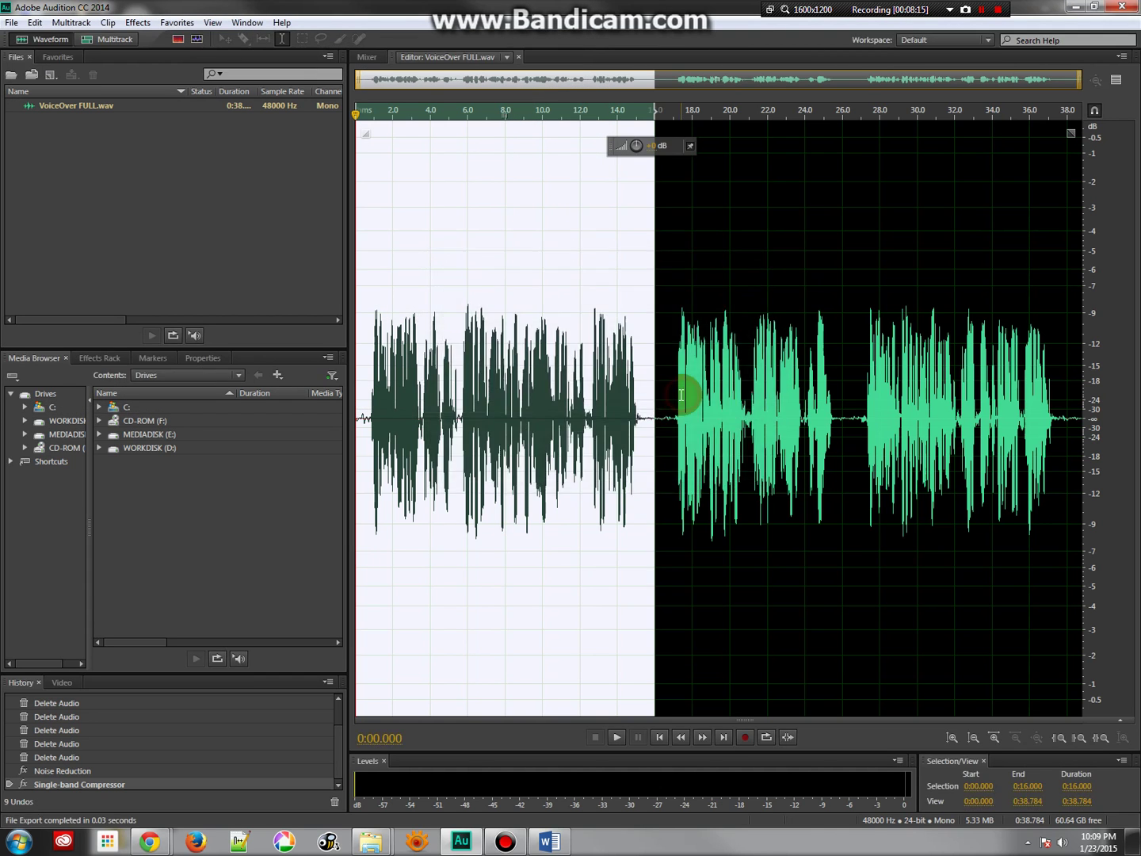
Export the 16.000–26.376 s section as VoiceOver -middle.wav, overwriting the existing file
left_click(657, 419)
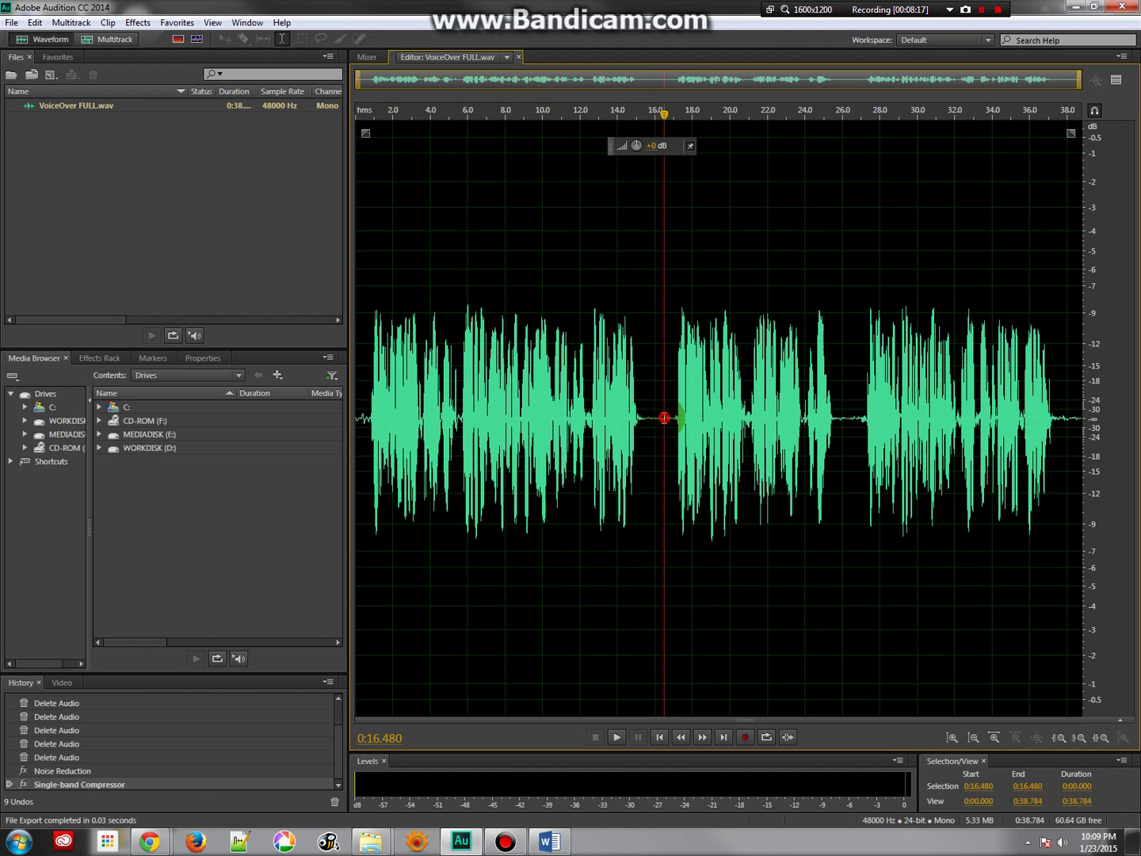
left_click_drag(678, 420, 850, 417)
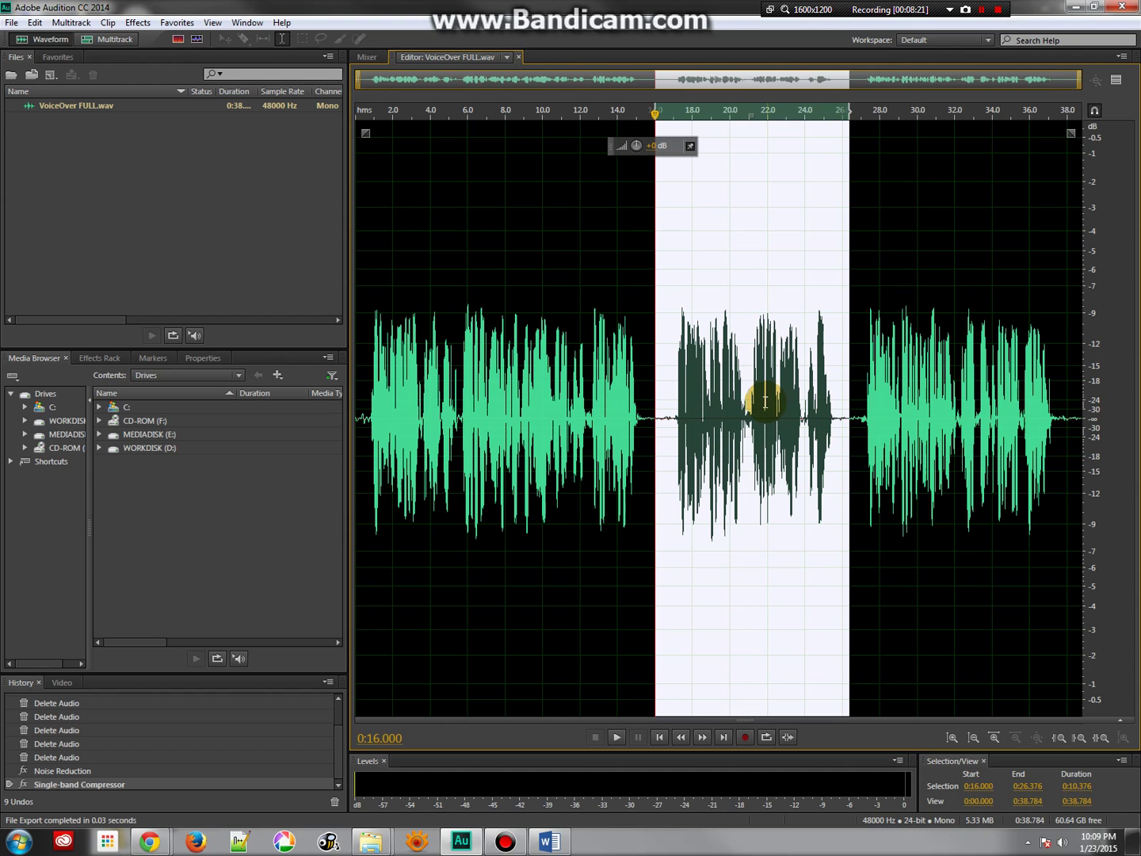
right_click(737, 371)
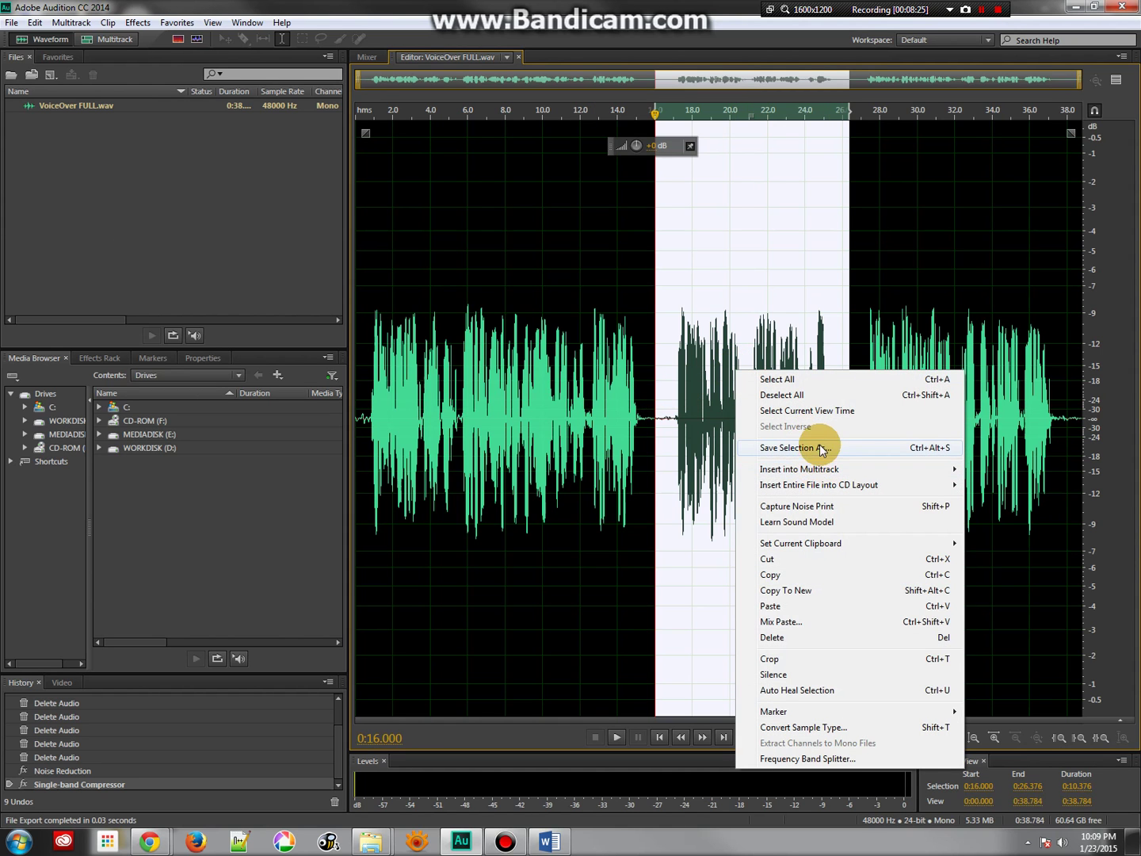
left_click(794, 447)
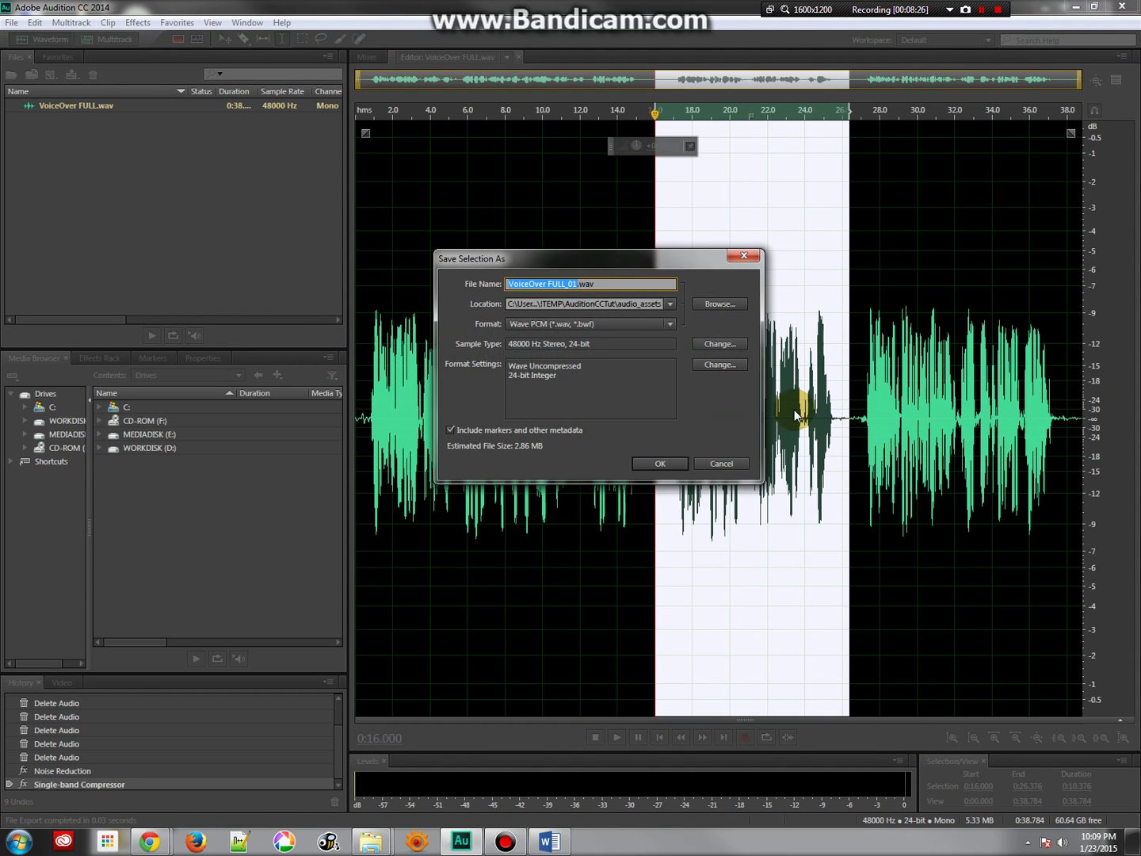
left_click(718, 306)
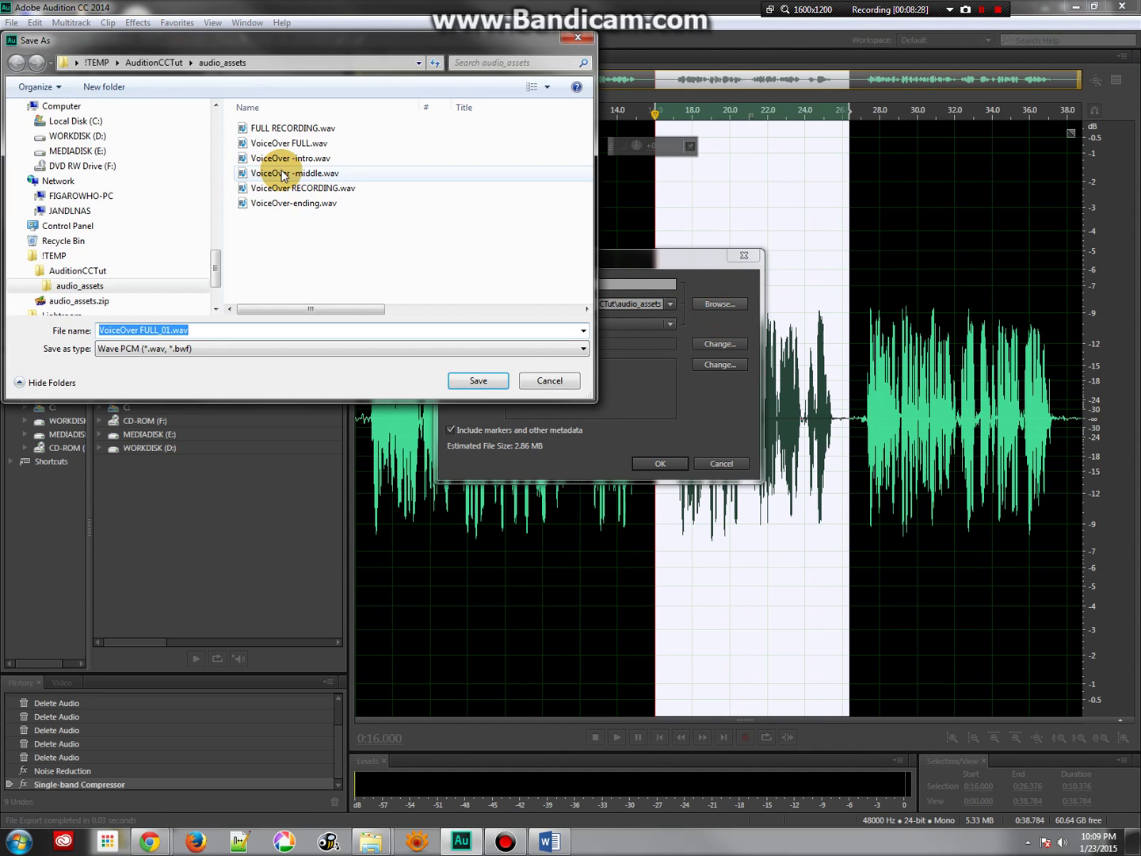
left_click(294, 173)
left_click(469, 378)
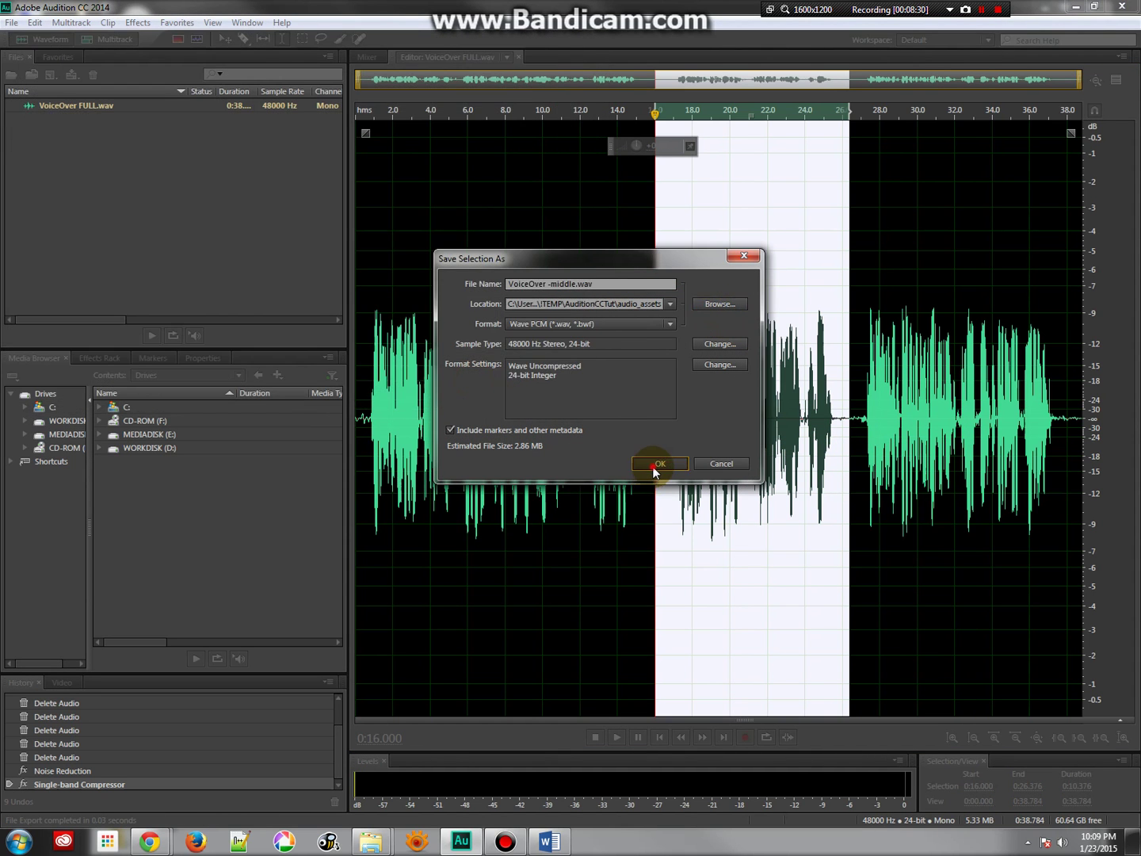
left_click(657, 464)
left_click(670, 388)
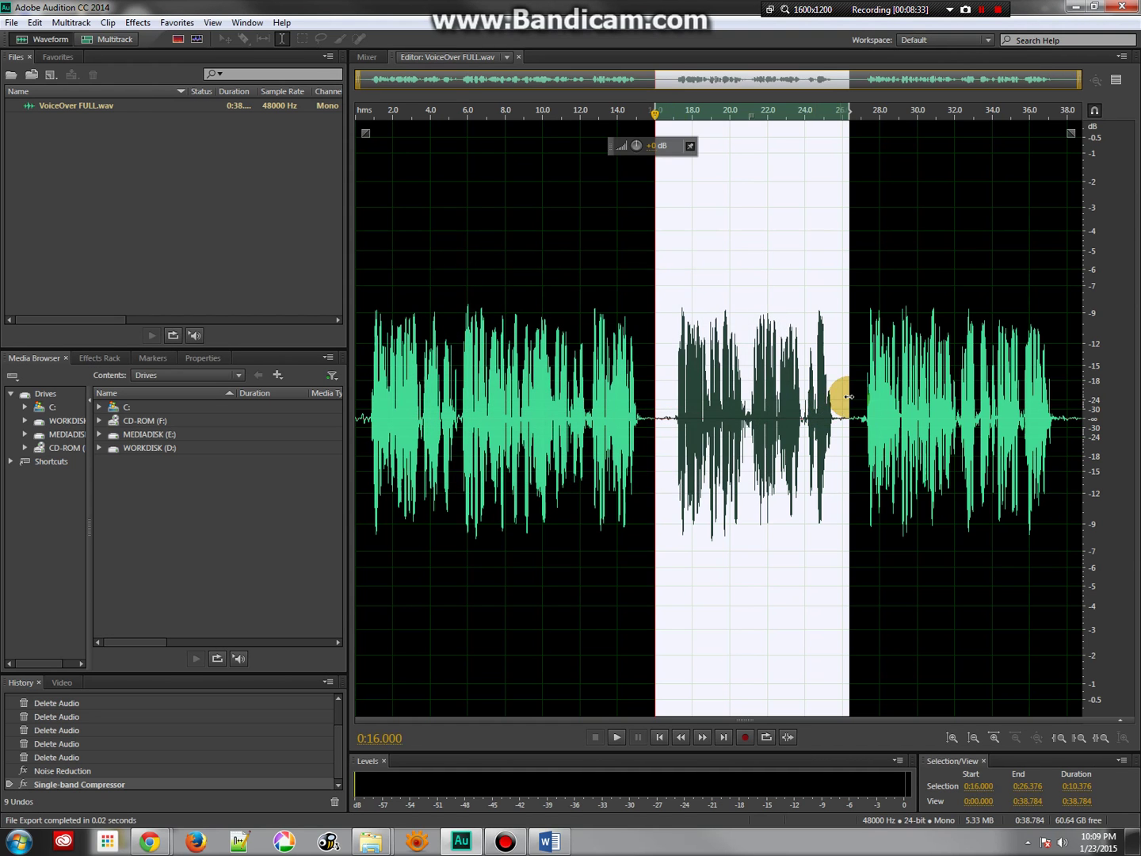
Export the 26.567–38.784 s section as VoiceOver-ending.wav, overwriting the existing file
left_click_drag(856, 407, 1072, 418)
right_click(955, 400)
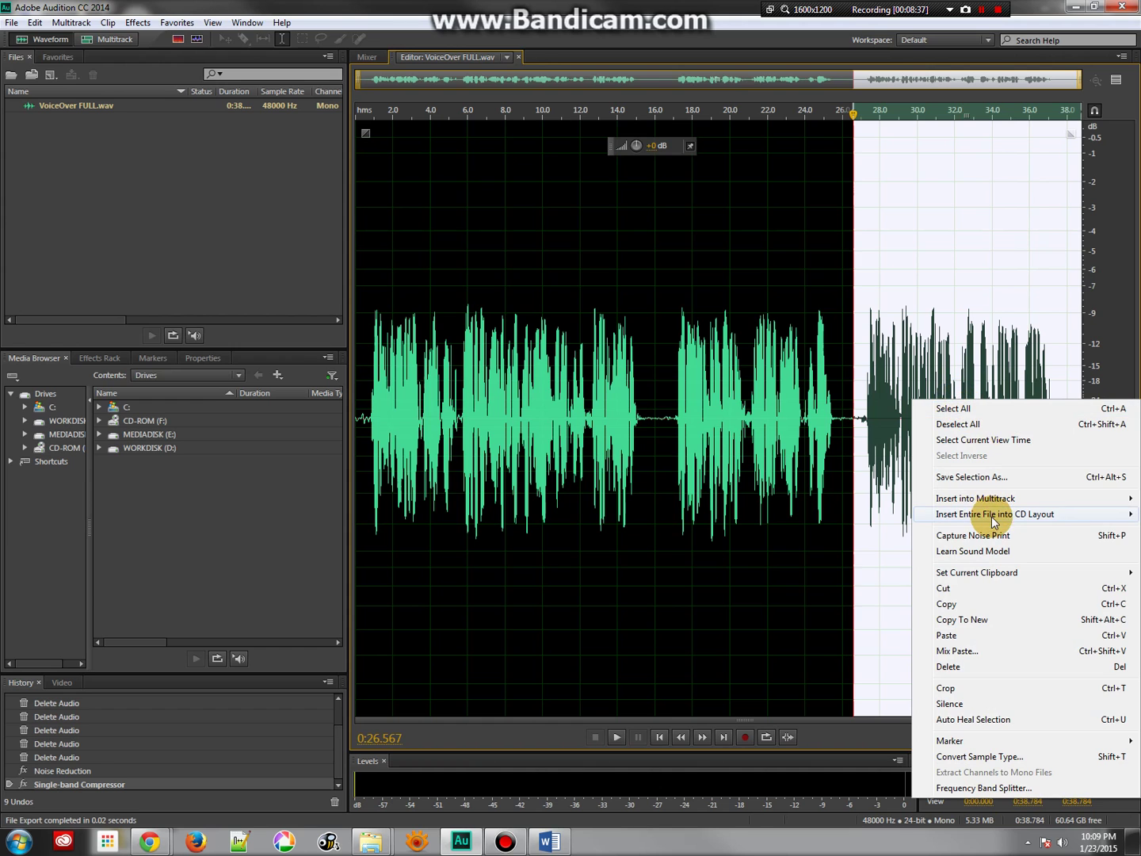
left_click(990, 478)
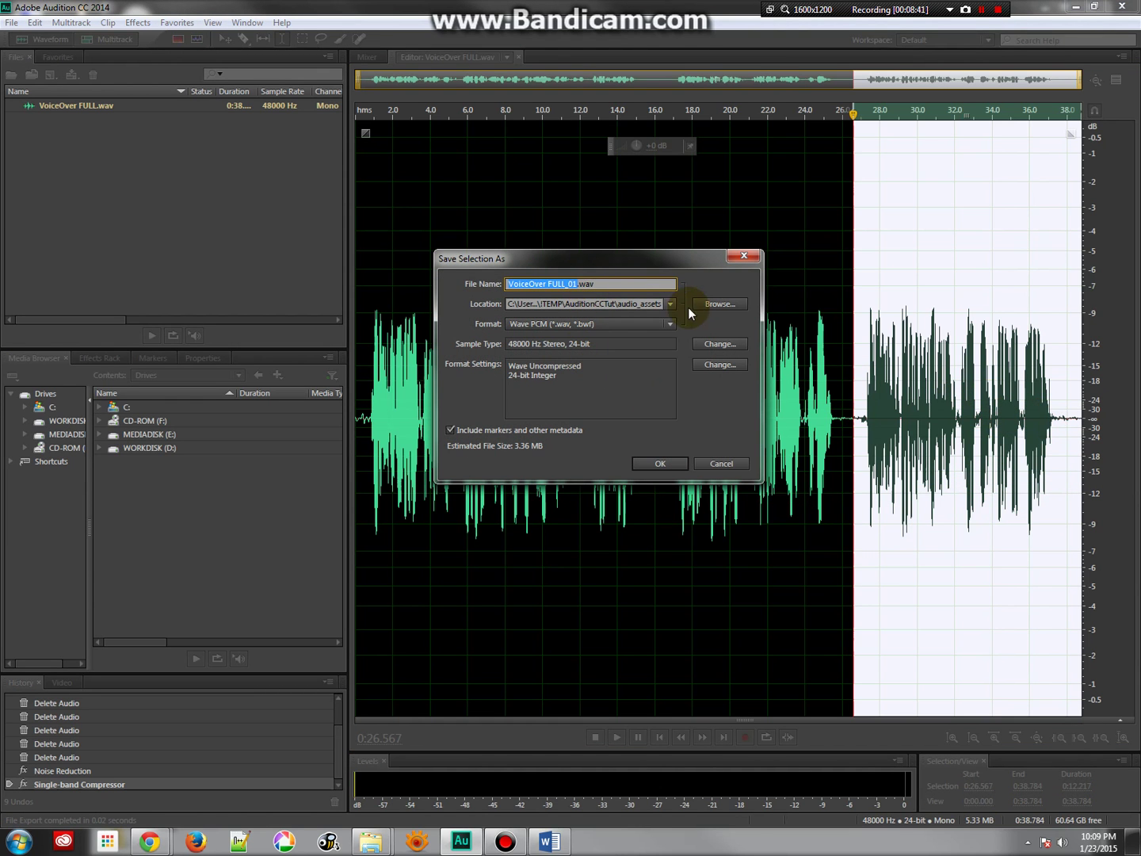
left_click(719, 303)
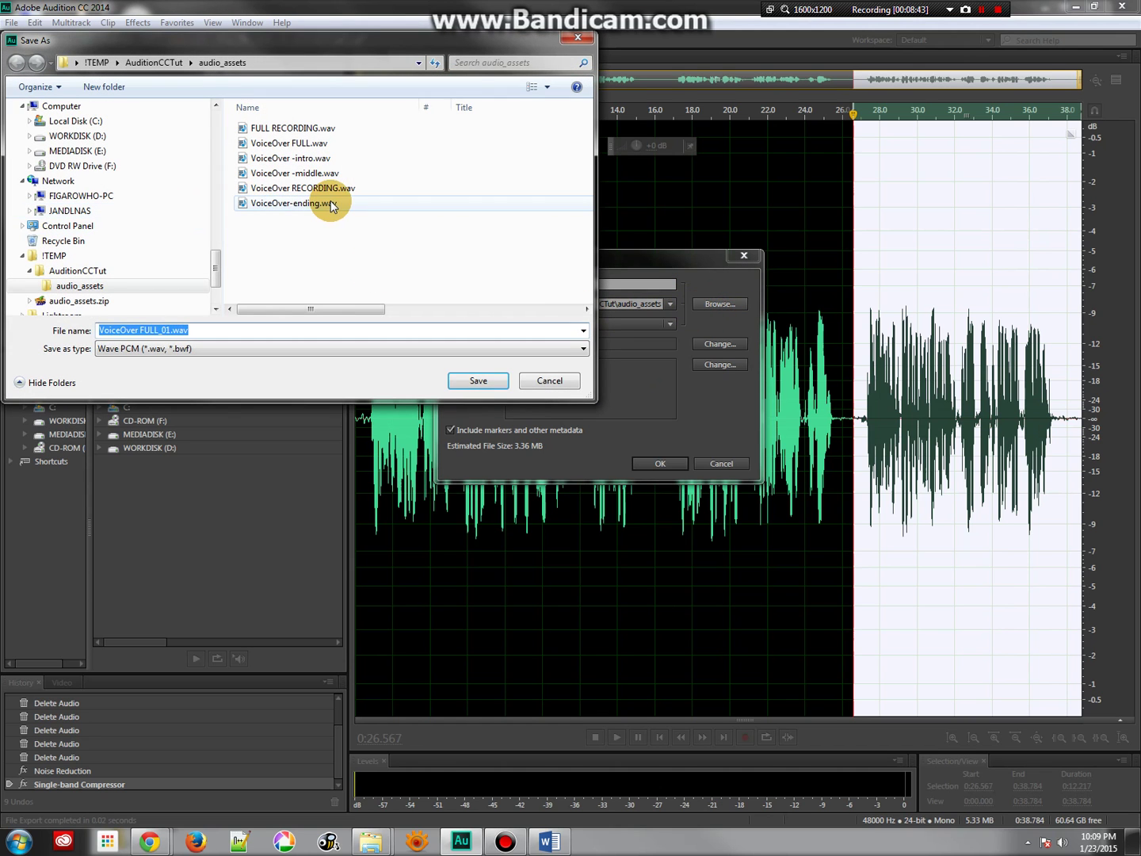
left_click(331, 208)
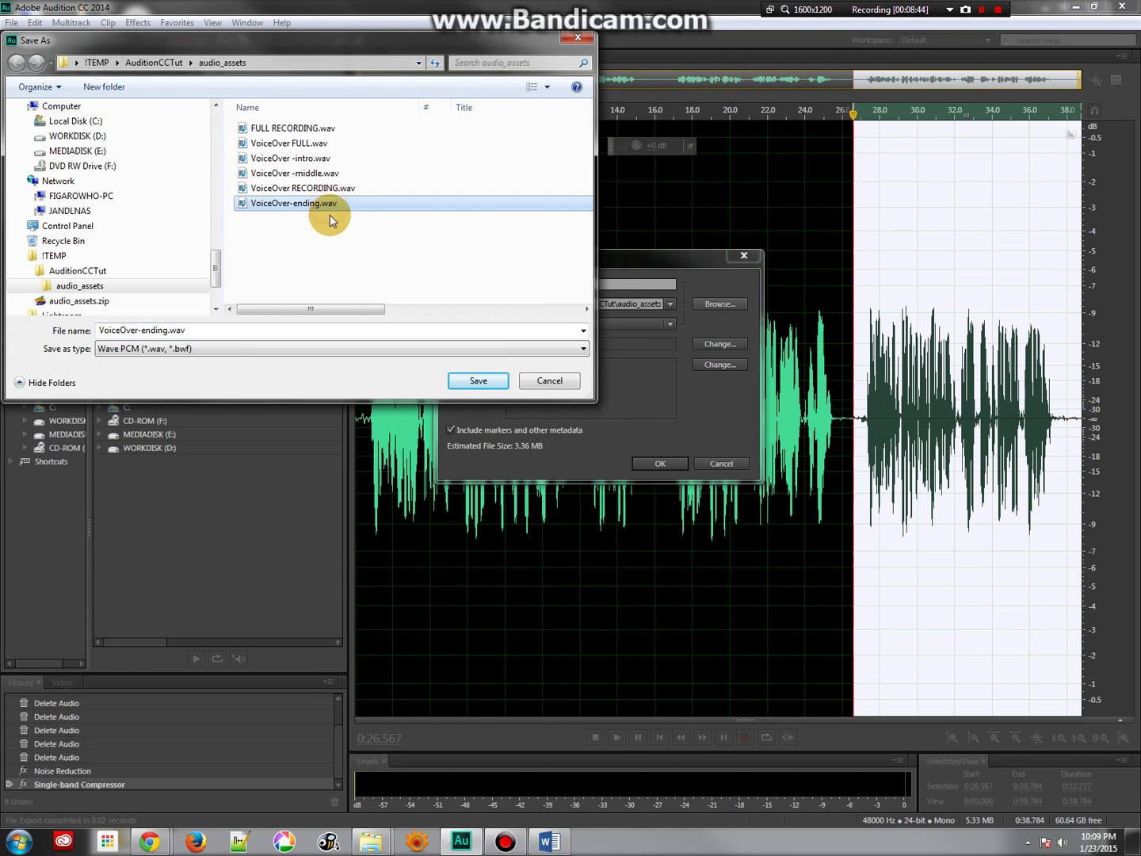
left_click(477, 382)
left_click(650, 465)
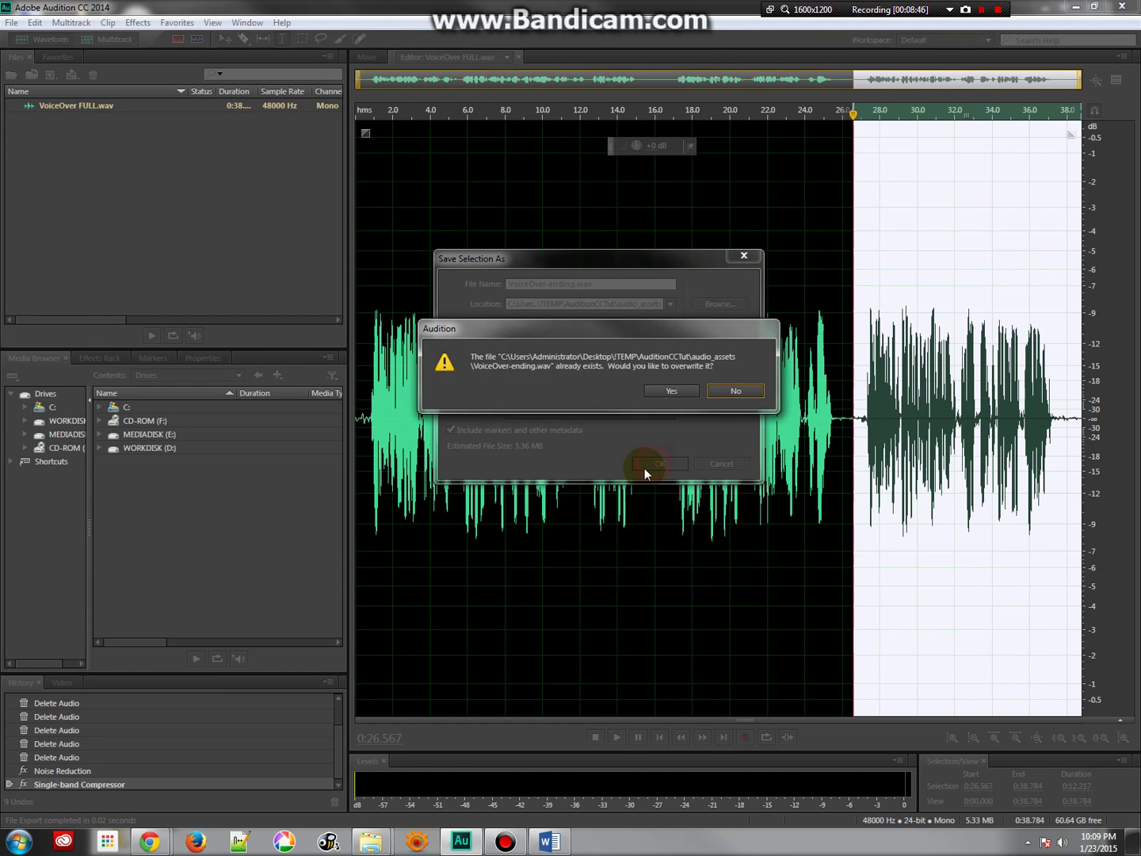
left_click(674, 391)
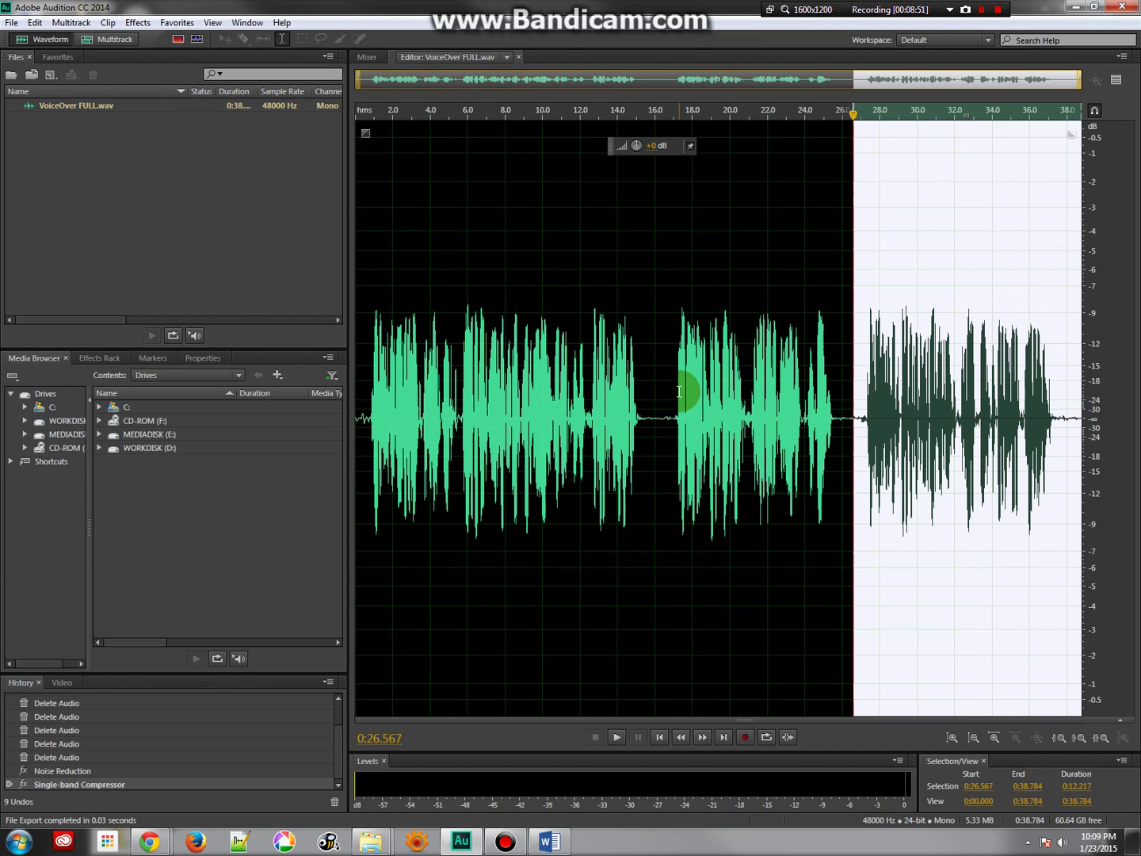